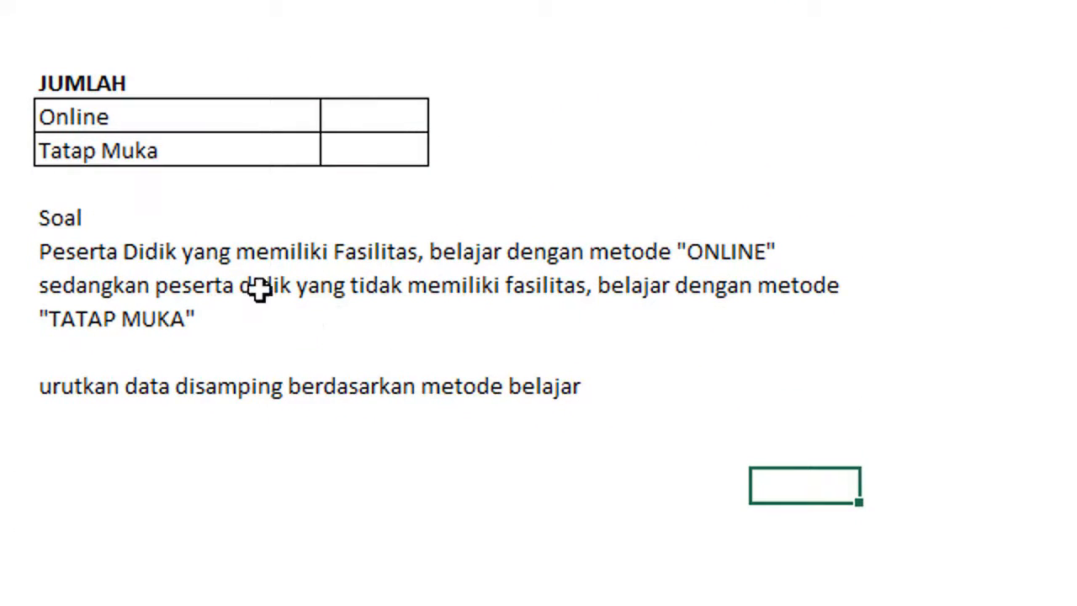
{"action": "left_click", "coordinate": [71, 254]}
{"action": "left_click", "coordinate": [646, 338]}
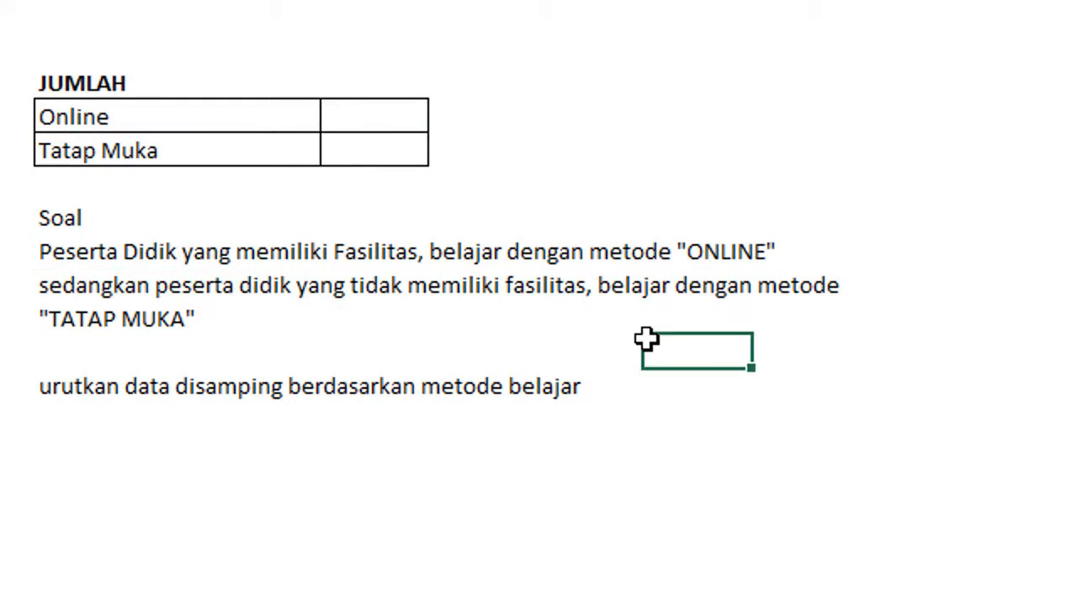
{"action": "left_click", "coordinate": [99, 220]}
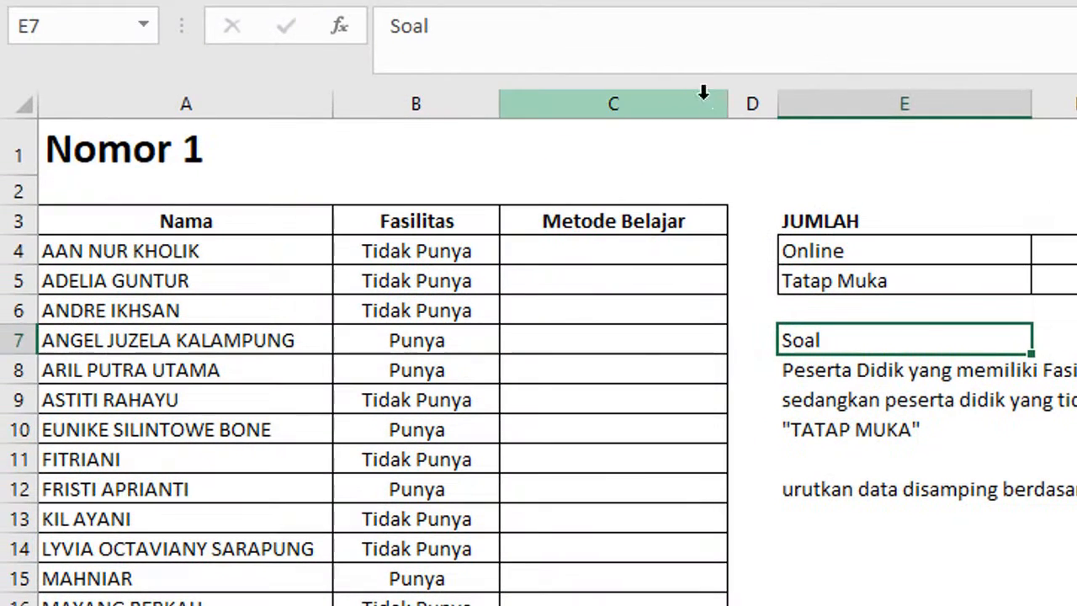
- Widen the Metode Belajar column and enter the formula =if(B4="punya";"online";"tatap muka") in cell C4
{"action": "left_click_drag", "start_coordinate": [725, 106], "coordinate": [972, 137]}
{"action": "left_click", "coordinate": [728, 253]}
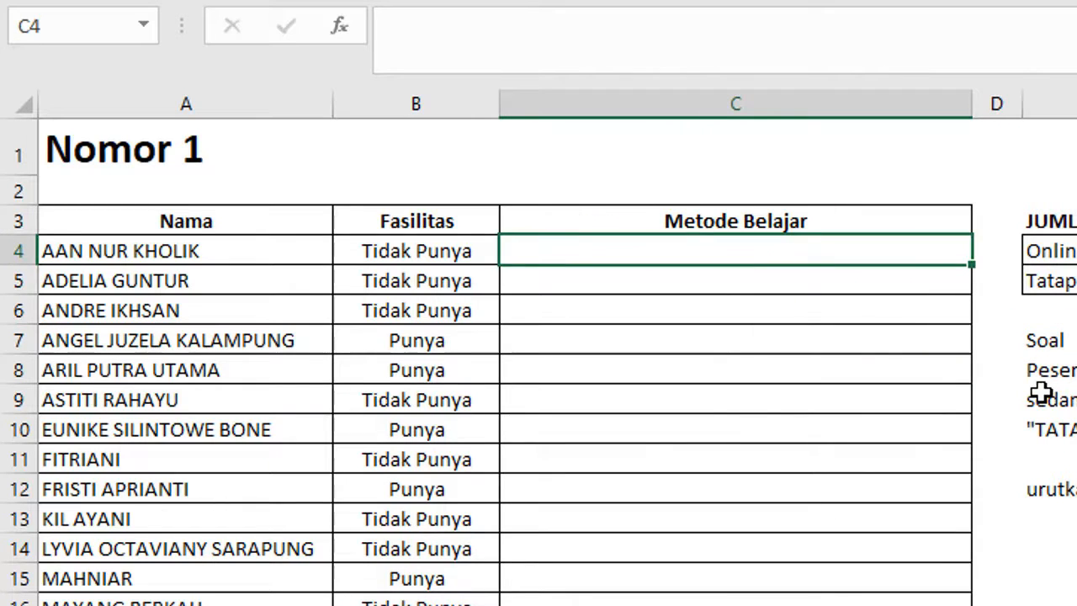
{"action": "type", "text": "="}
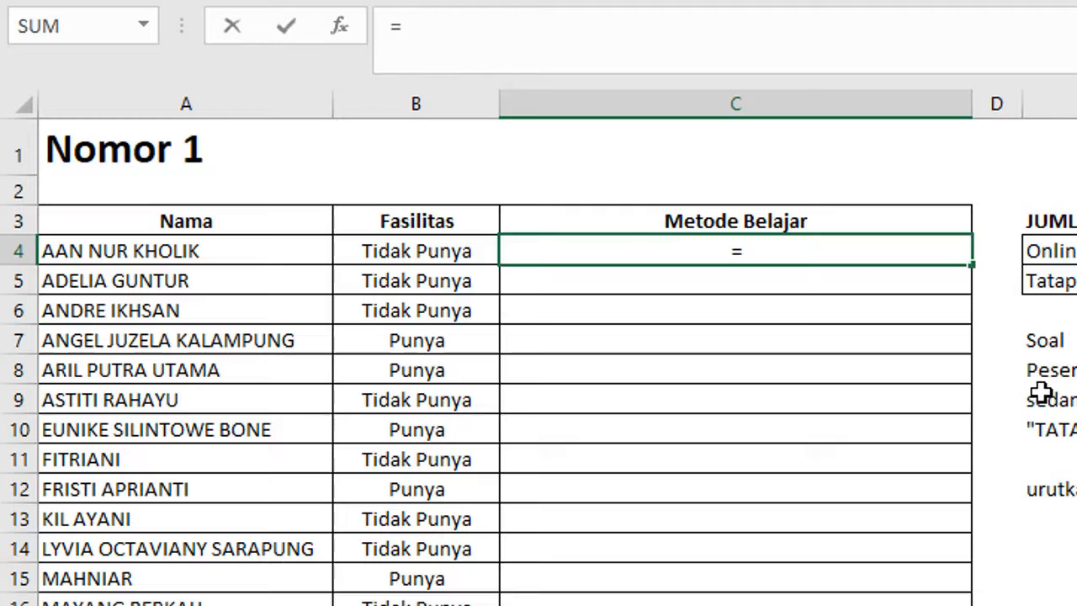
{"action": "type", "text": "if("}
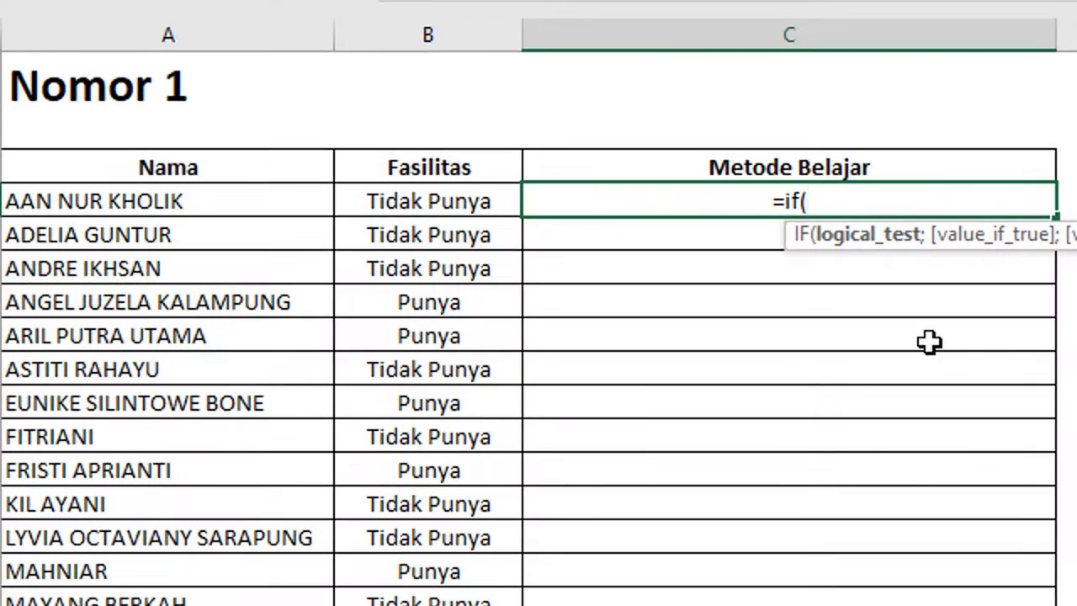
{"action": "left_click", "coordinate": [412, 202]}
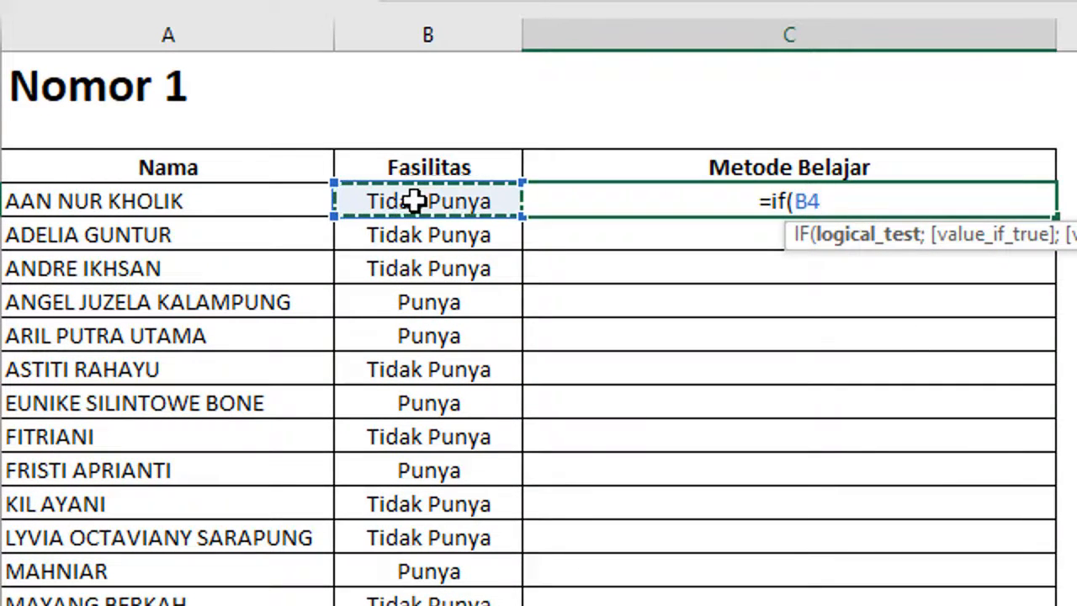
{"action": "type", "text": "=\""}
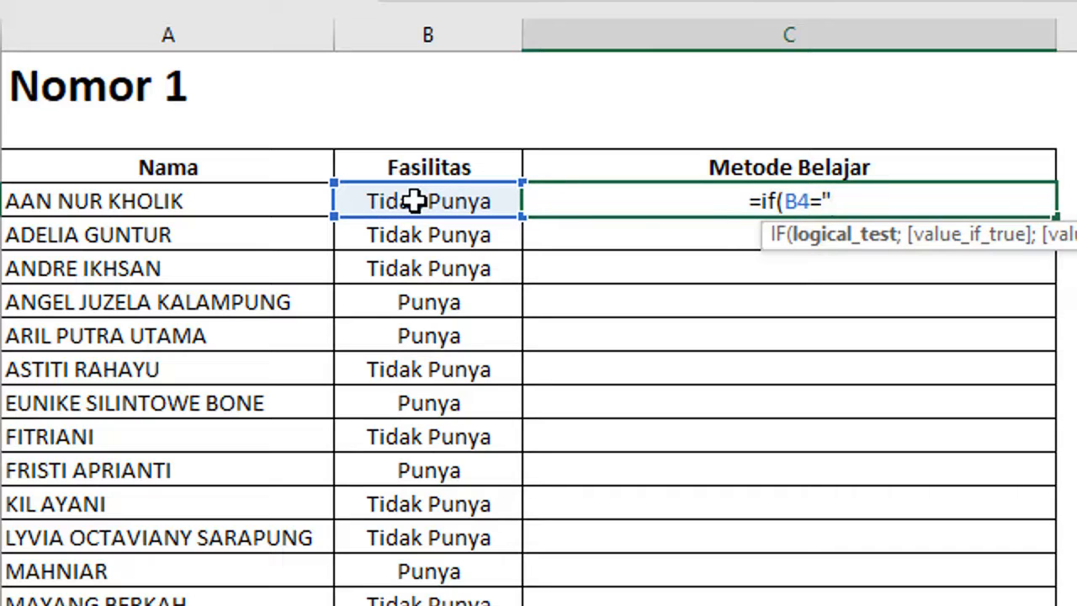
{"action": "type", "text": "punya\""}
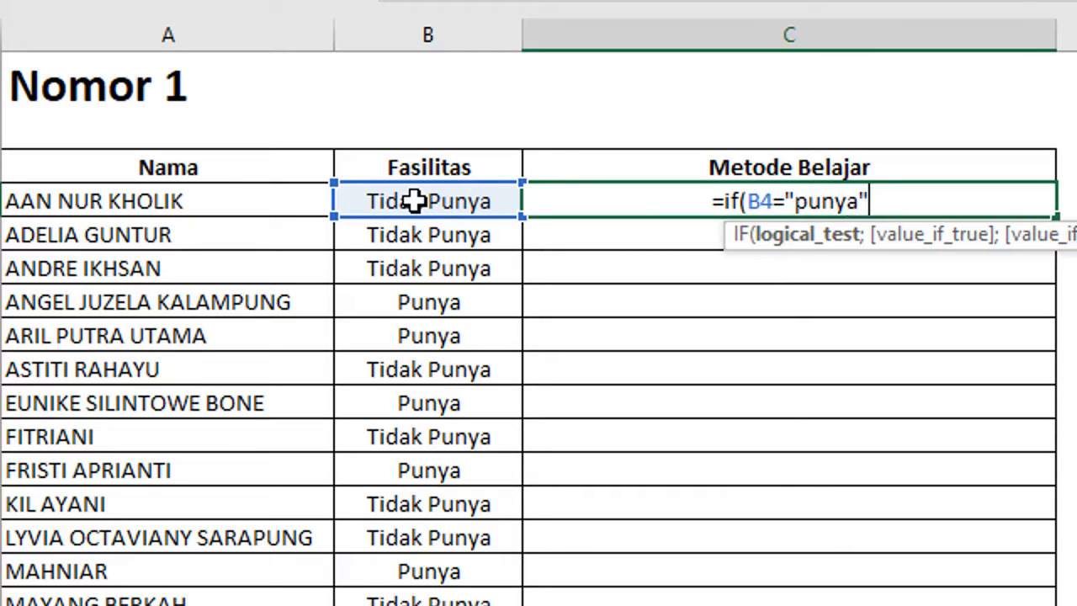
{"action": "type", "text": ";"}
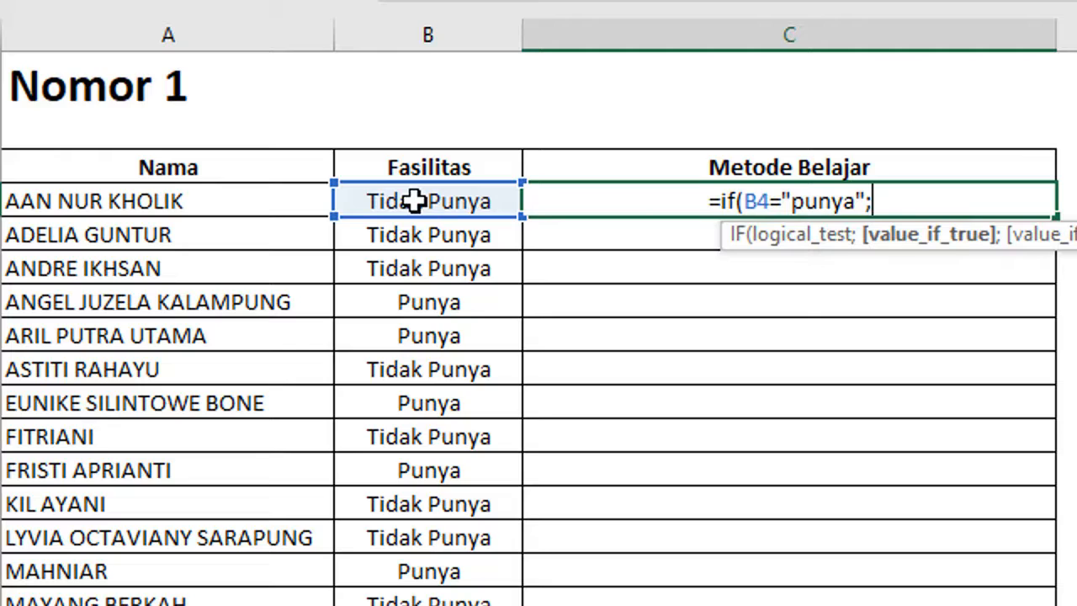
{"action": "type", "text": "\""}
{"action": "type", "text": "onl"}
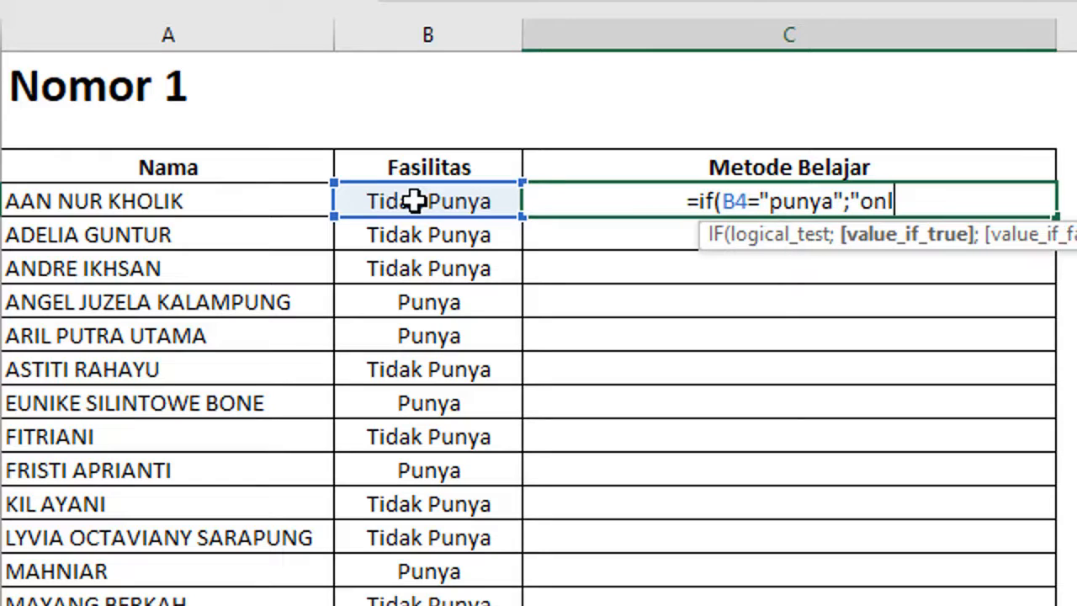
{"action": "type", "text": "ine\""}
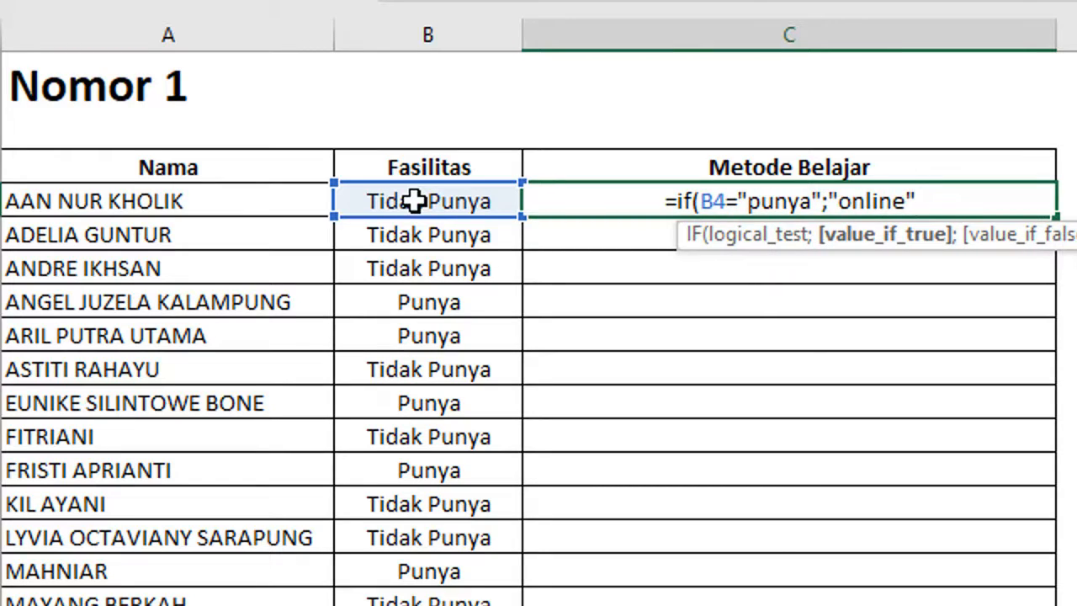
{"action": "type", "text": ";\""}
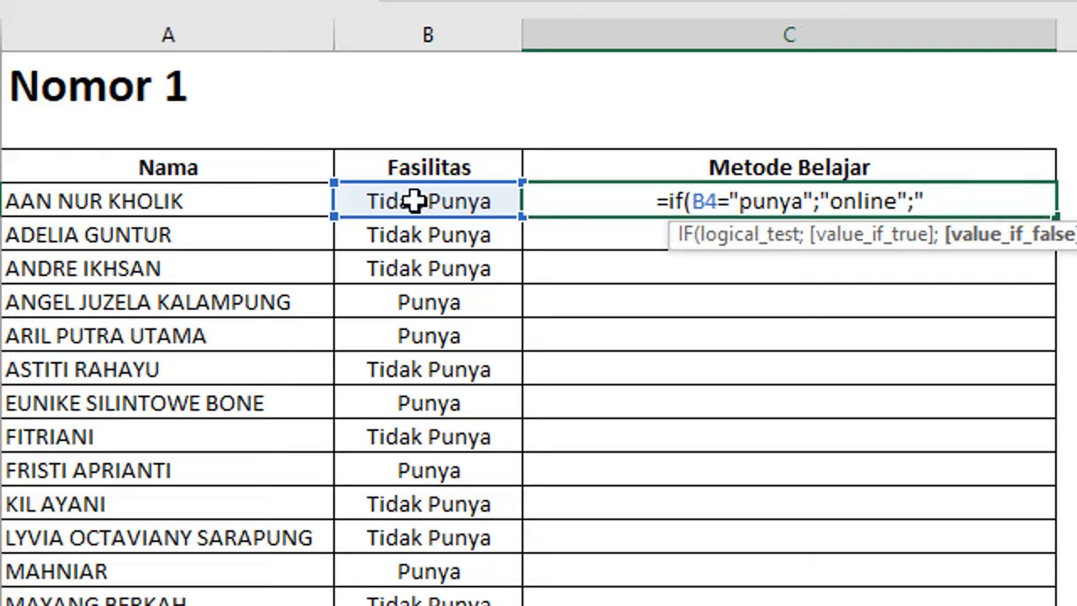
{"action": "type", "text": "tatap"}
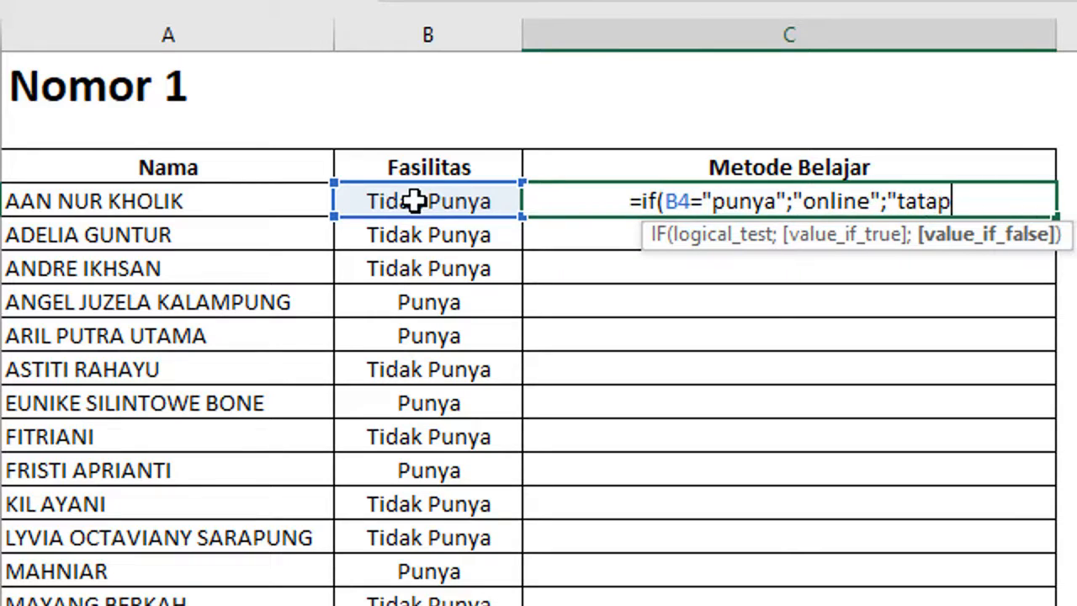
{"action": "type", "text": " muka\")"}
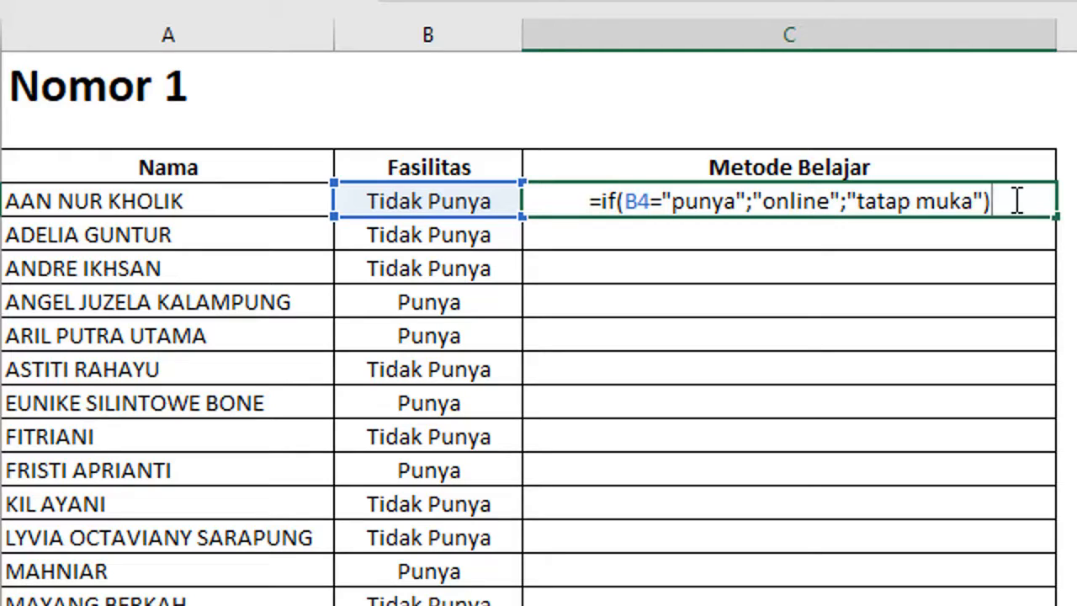
{"action": "key", "text": "Return"}
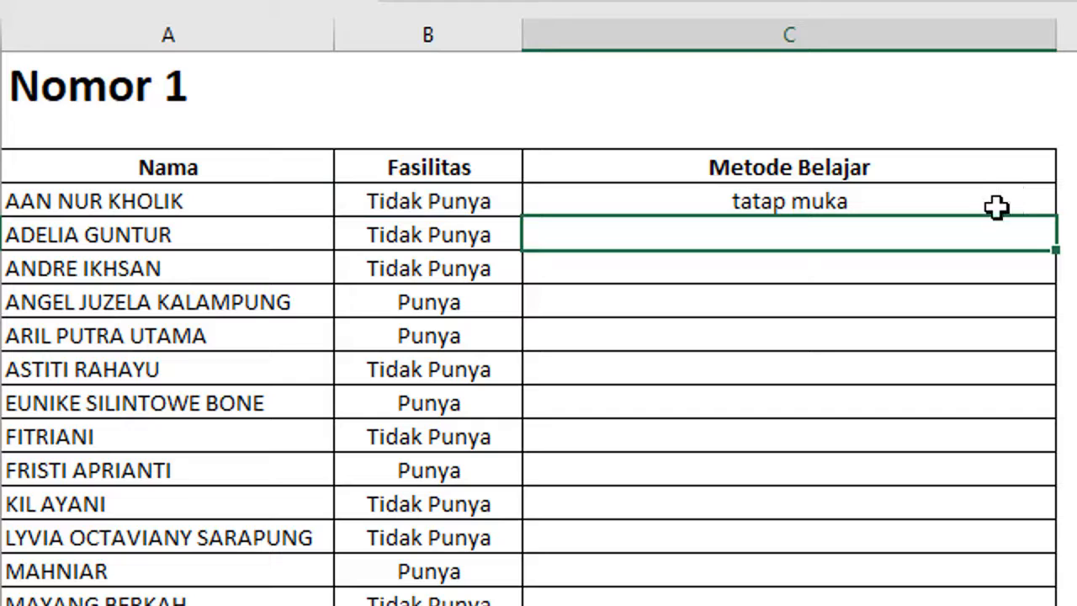
- Fill the C4 formula down the Metode Belajar column for every row of the student table
{"action": "left_click", "coordinate": [993, 202]}
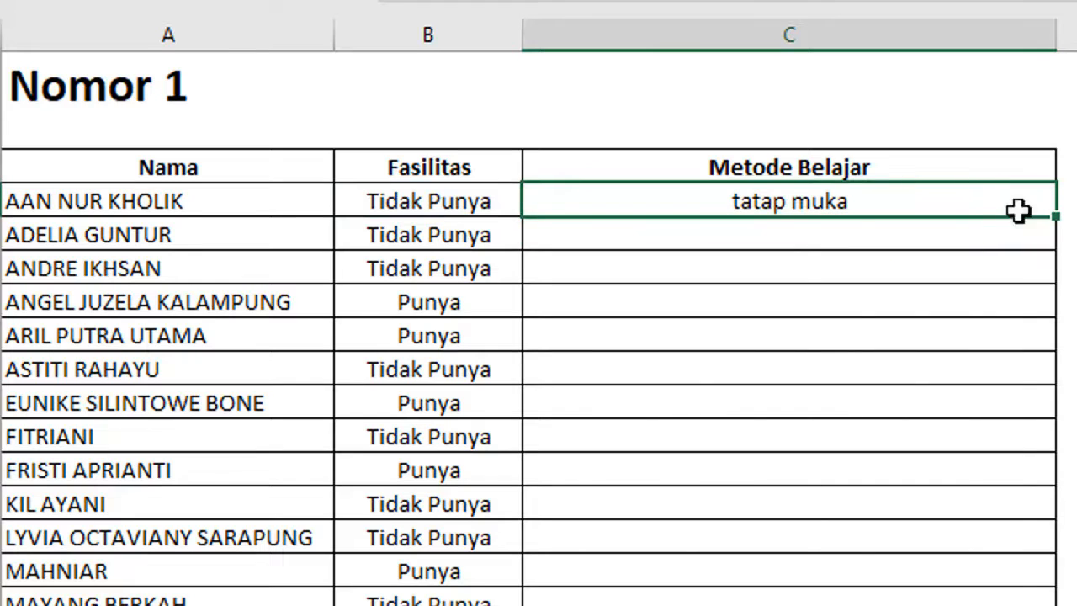
{"action": "scroll", "coordinate": [865, 462], "scroll_direction": "down", "scroll_amount": 3}
{"action": "scroll", "coordinate": [872, 457], "scroll_direction": "up", "scroll_amount": 3}
{"action": "double_click", "coordinate": [1058, 218]}
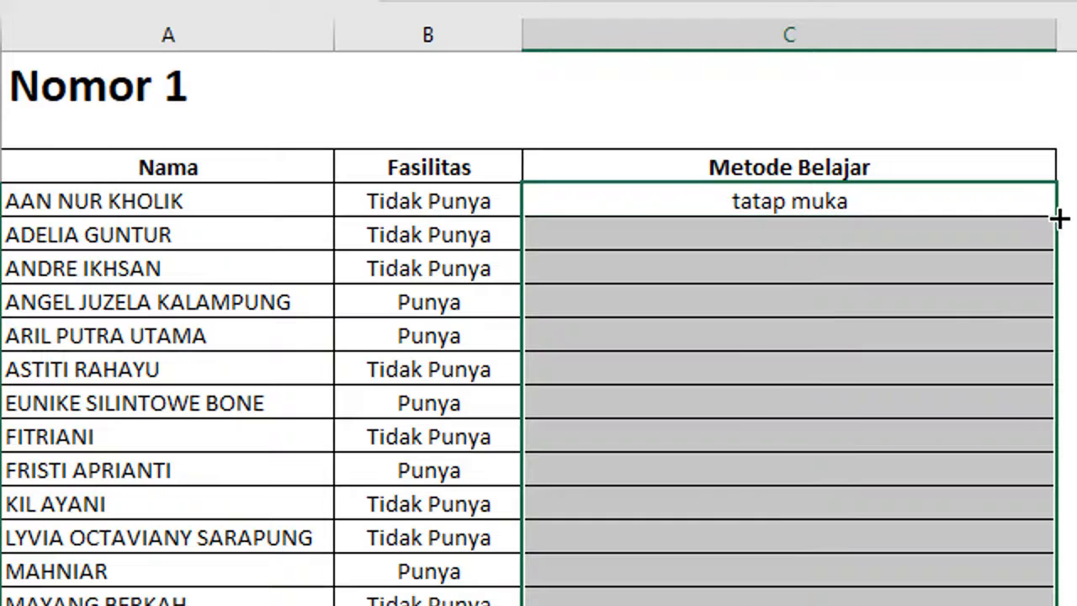
{"action": "scroll", "coordinate": [1059, 217], "scroll_direction": "down", "scroll_amount": 2}
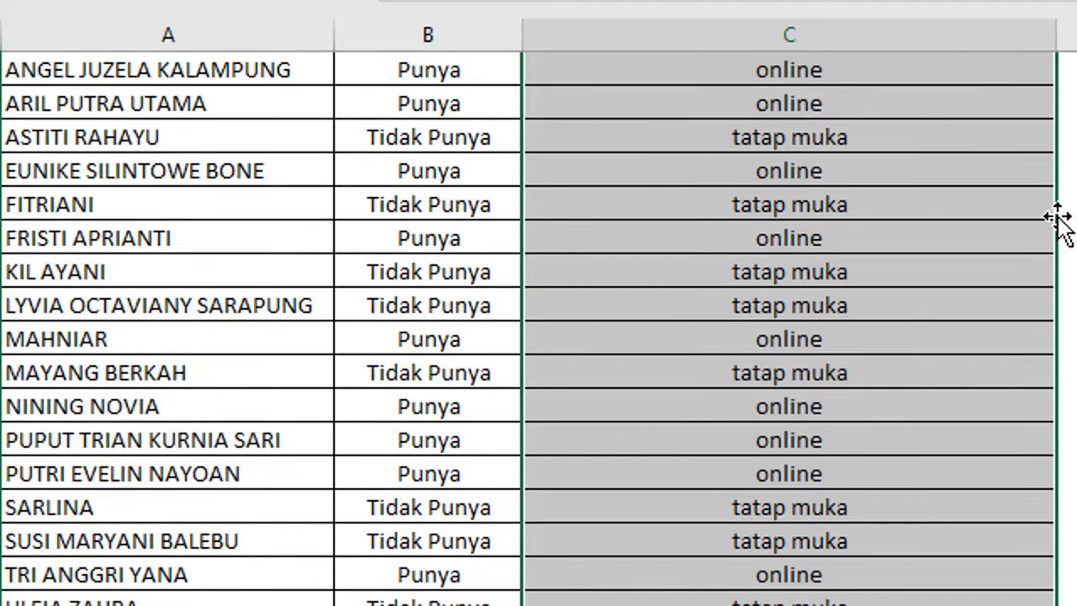
{"action": "scroll", "coordinate": [1058, 220], "scroll_direction": "up", "scroll_amount": 2}
- Narrow the Metode Belajar column to bring the JUMLAH table closer to the student list
{"action": "left_click_drag", "start_coordinate": [1054, 33], "coordinate": [823, 23]}
{"action": "left_click", "coordinate": [1072, 437]}
{"action": "scroll", "coordinate": [538, 328], "scroll_direction": "down", "scroll_amount": 1}
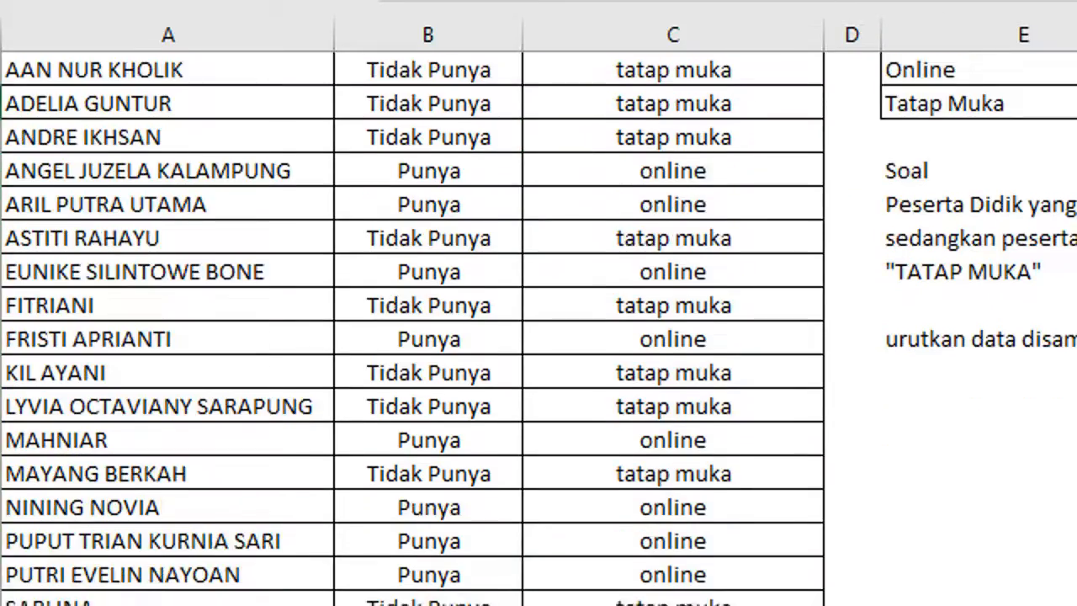
{"action": "scroll", "coordinate": [539, 328], "scroll_direction": "up", "scroll_amount": 1}
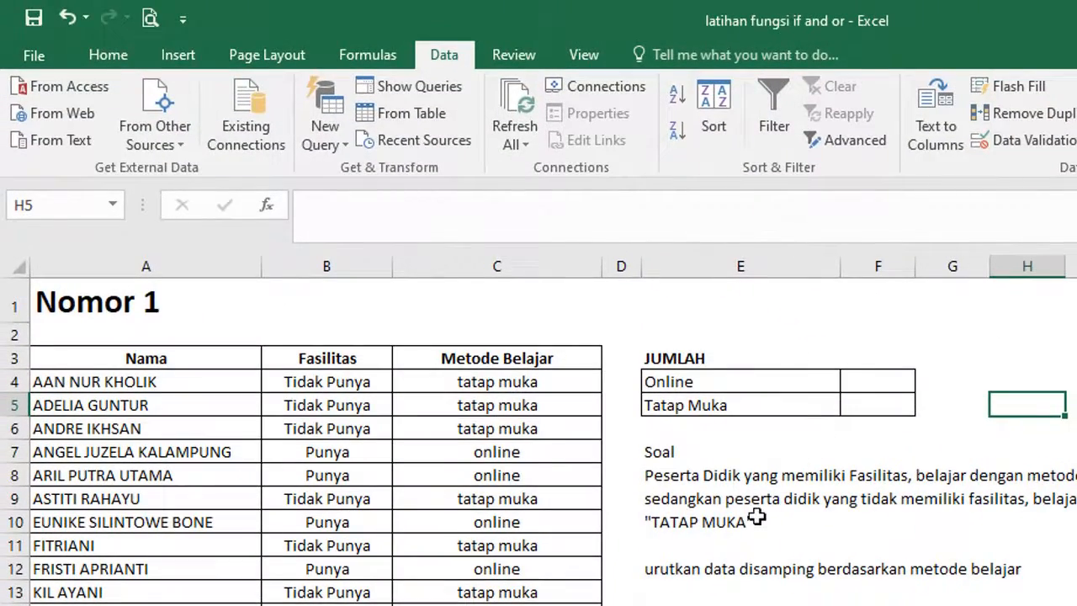
- Sort the whole student table, including its header row, by Metode Belajar on values from A to Z
{"action": "left_click", "coordinate": [690, 569]}
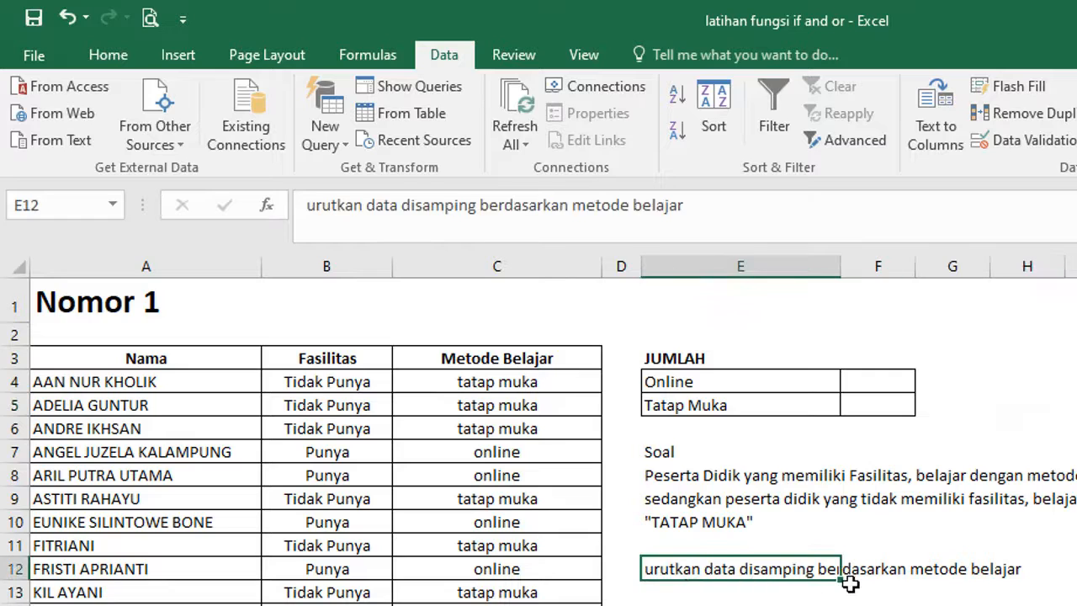
{"action": "left_click", "coordinate": [875, 605]}
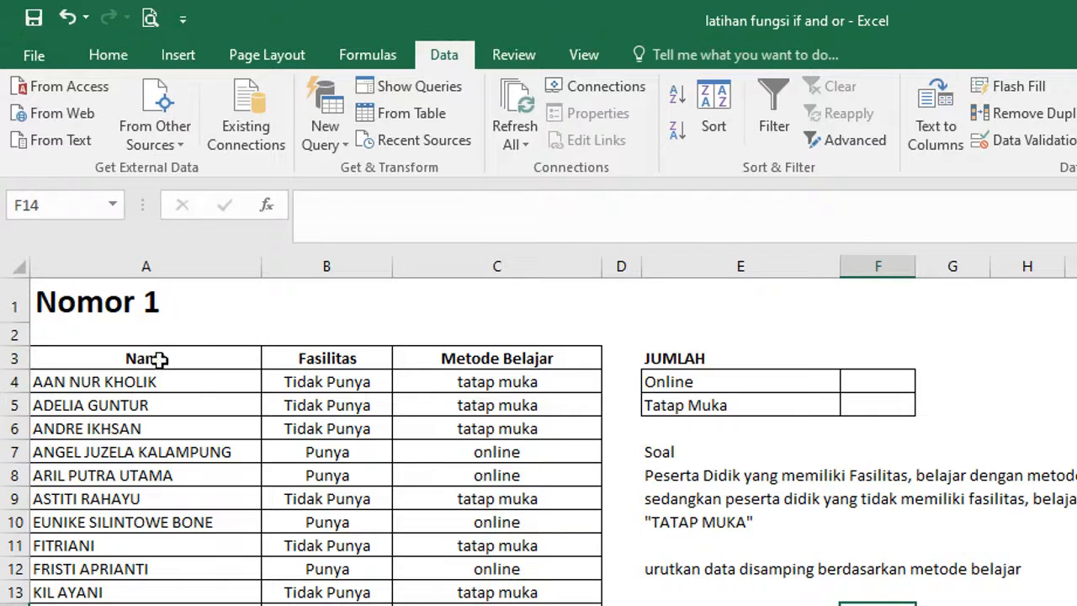
{"action": "left_click_drag", "start_coordinate": [160, 359], "coordinate": [452, 541]}
{"action": "scroll", "coordinate": [452, 541], "scroll_direction": "up", "scroll_amount": 1}
{"action": "scroll", "coordinate": [504, 454], "scroll_direction": "down", "scroll_amount": 2}
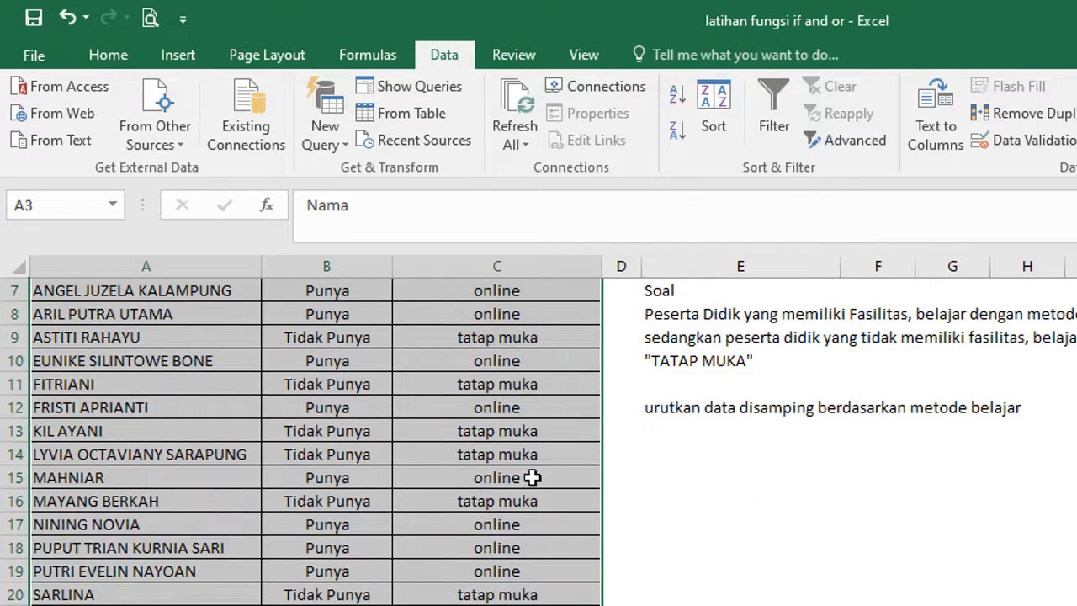
{"action": "scroll", "coordinate": [533, 477], "scroll_direction": "up", "scroll_amount": 2}
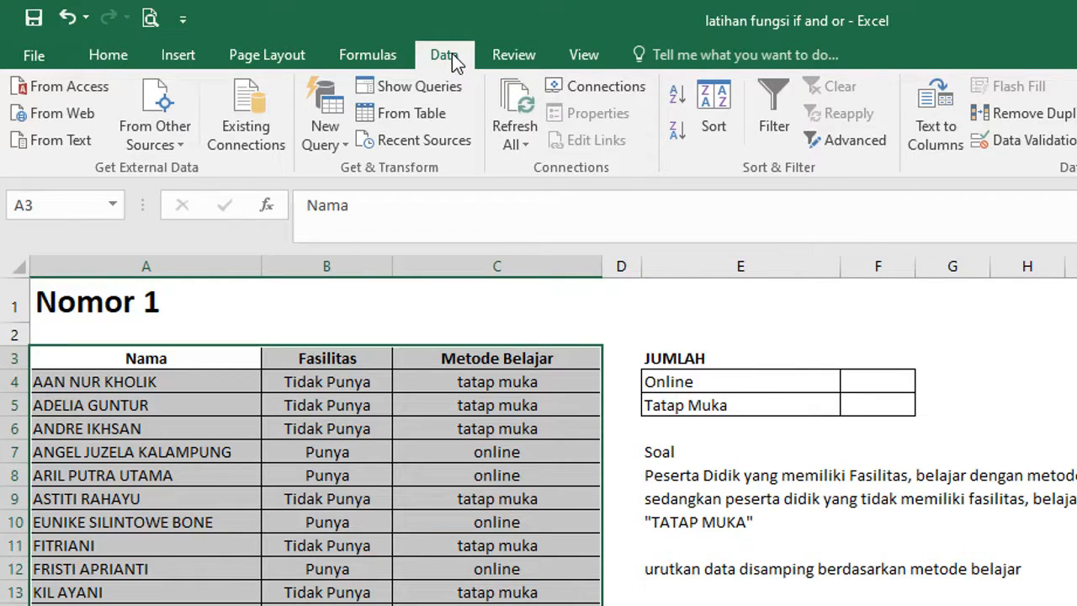
{"action": "left_click", "coordinate": [717, 119]}
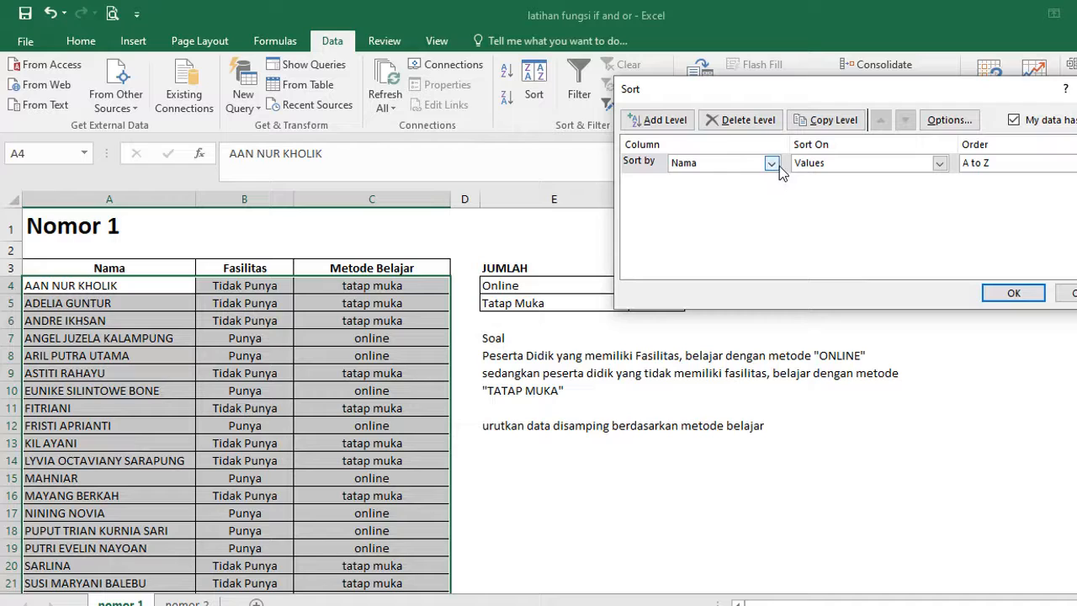
{"action": "left_click", "coordinate": [771, 164]}
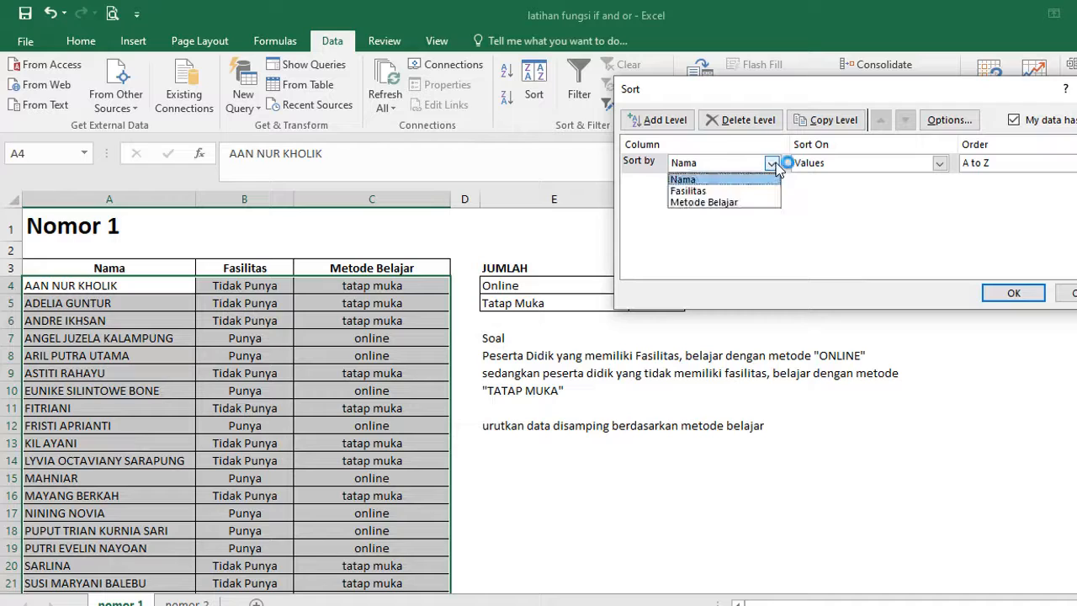
{"action": "left_click", "coordinate": [698, 203]}
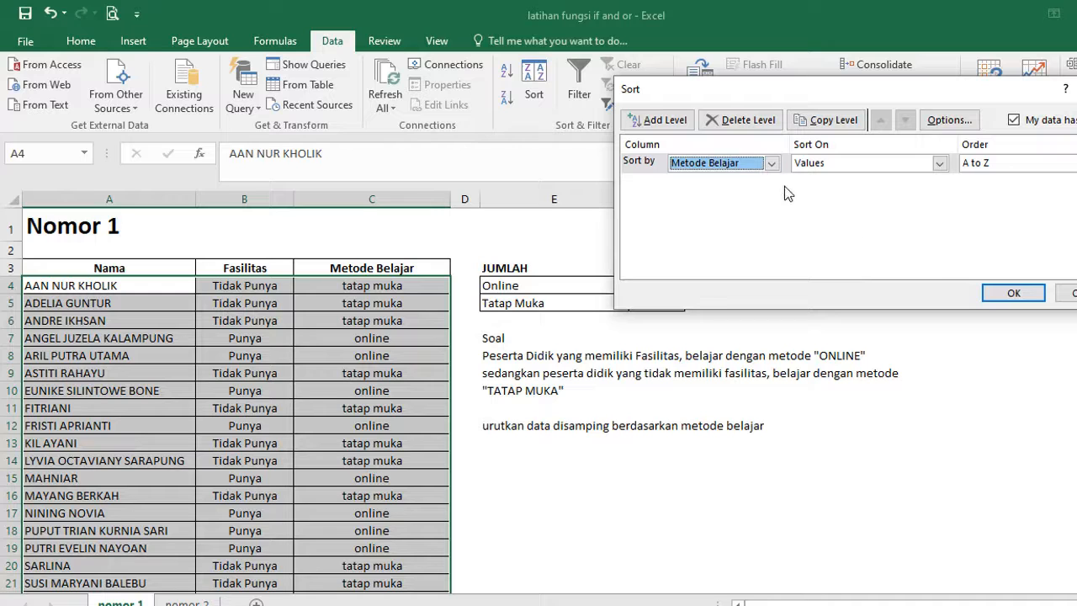
{"action": "left_click", "coordinate": [1011, 295]}
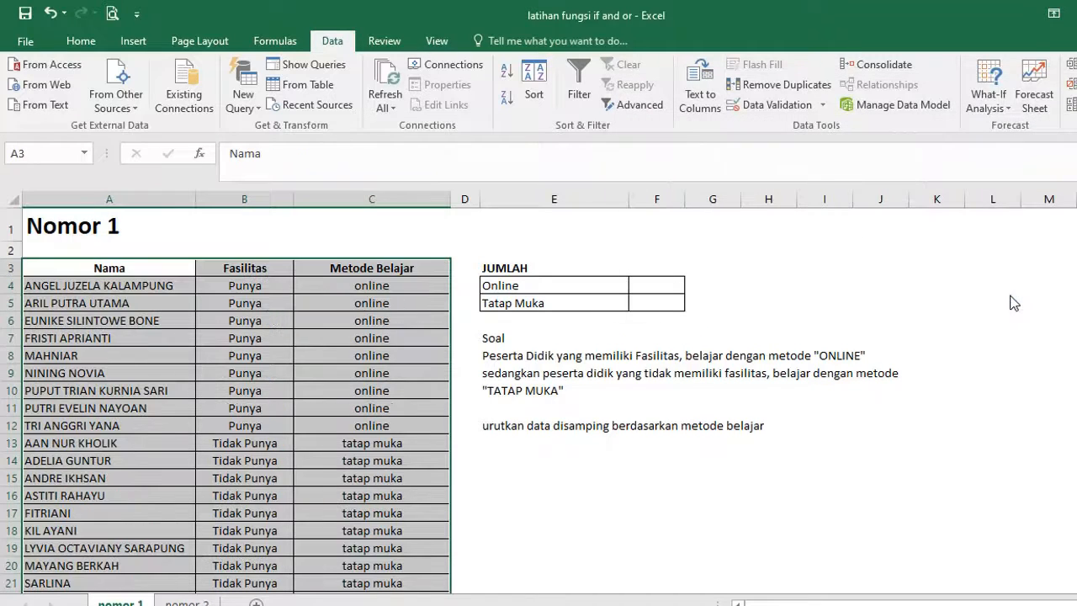
{"action": "left_click", "coordinate": [917, 339]}
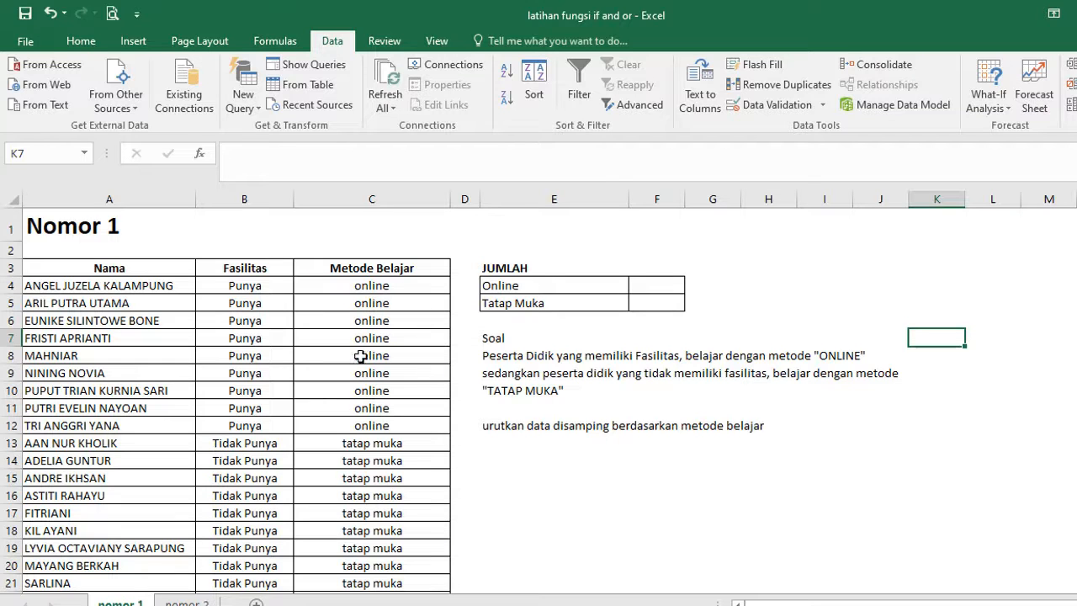
- Widen column F, which holds the empty result cells of the JUMLAH table
{"action": "scroll", "coordinate": [360, 355], "scroll_direction": "down", "scroll_amount": 1}
{"action": "scroll", "coordinate": [360, 355], "scroll_direction": "up", "scroll_amount": 1}
{"action": "left_click_drag", "start_coordinate": [489, 269], "coordinate": [678, 301]}
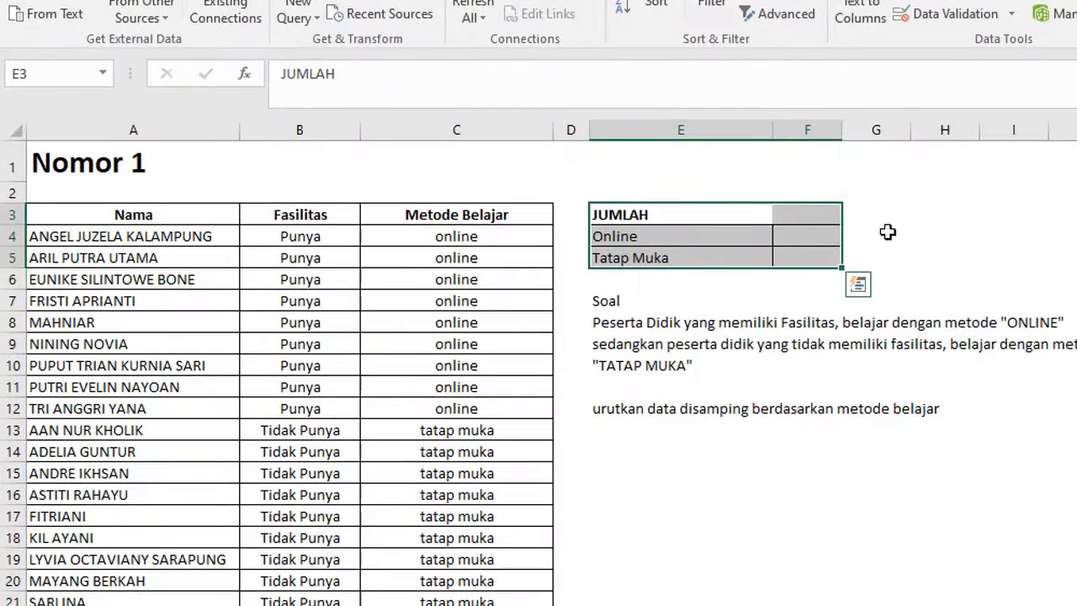
{"action": "left_click", "coordinate": [904, 234]}
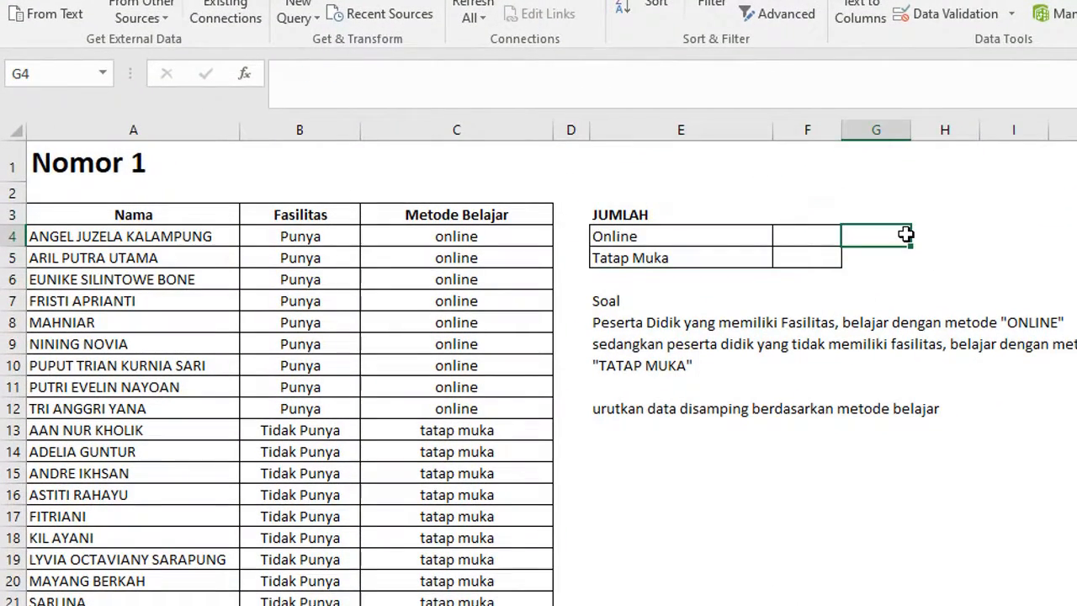
{"action": "left_click_drag", "start_coordinate": [841, 130], "coordinate": [914, 151]}
{"action": "left_click", "coordinate": [1066, 213]}
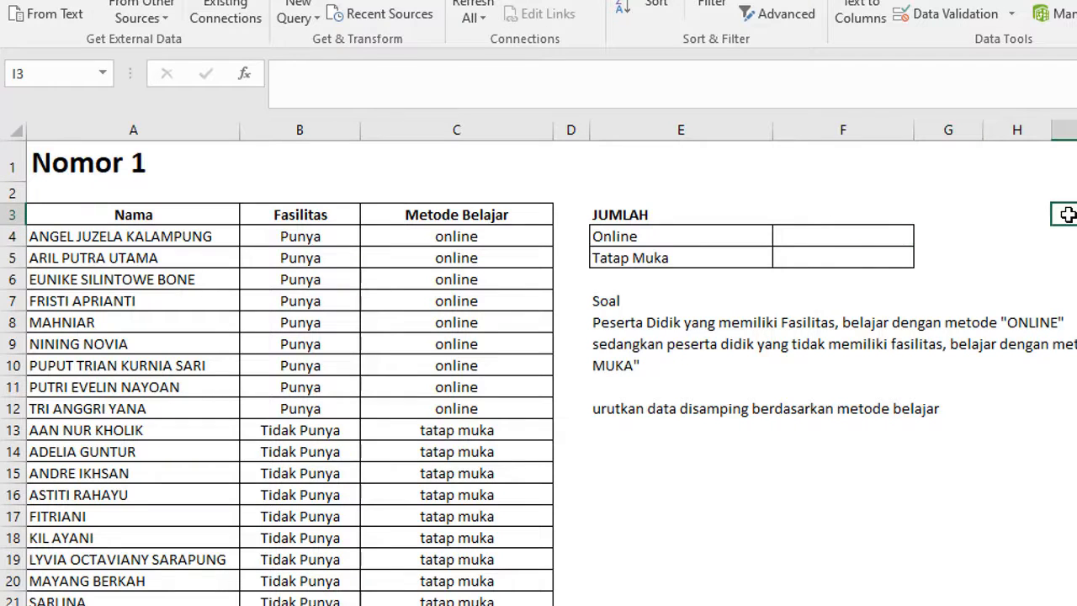
{"action": "left_click", "coordinate": [673, 240]}
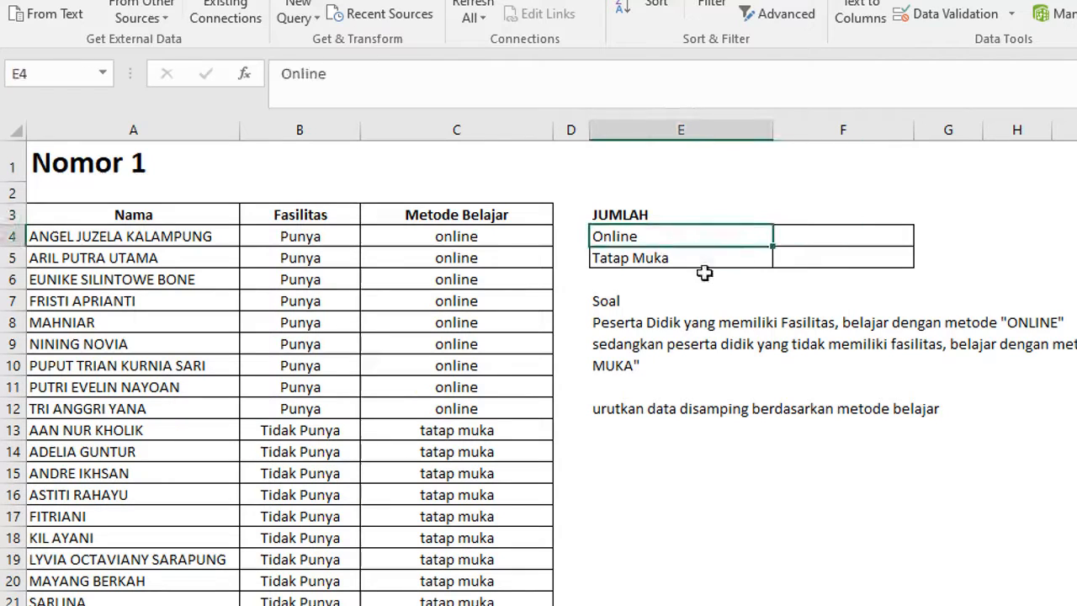
{"action": "left_click", "coordinate": [701, 188]}
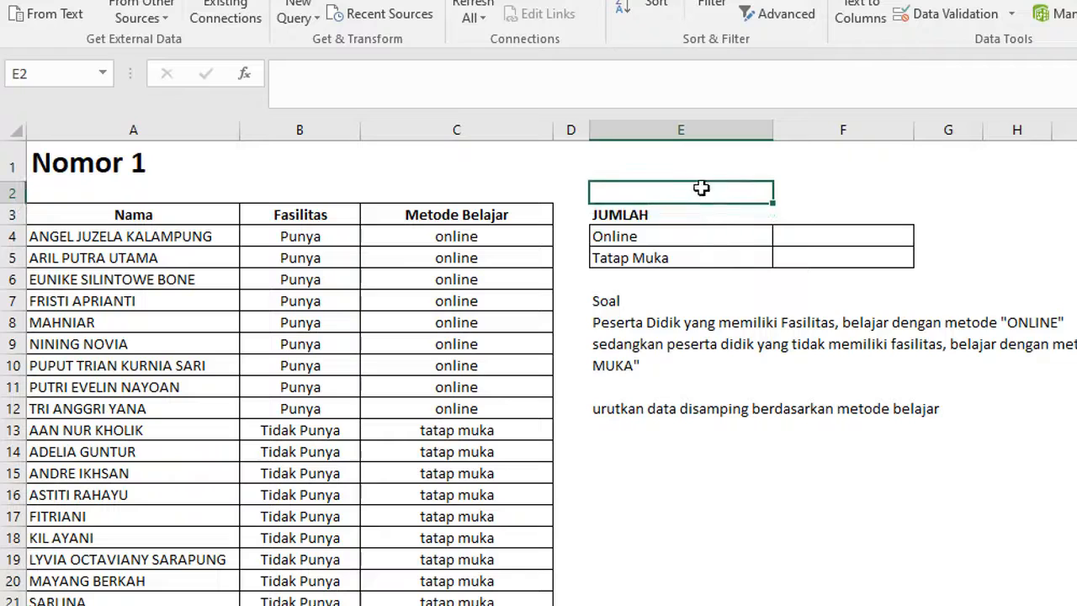
{"action": "left_click", "coordinate": [697, 258]}
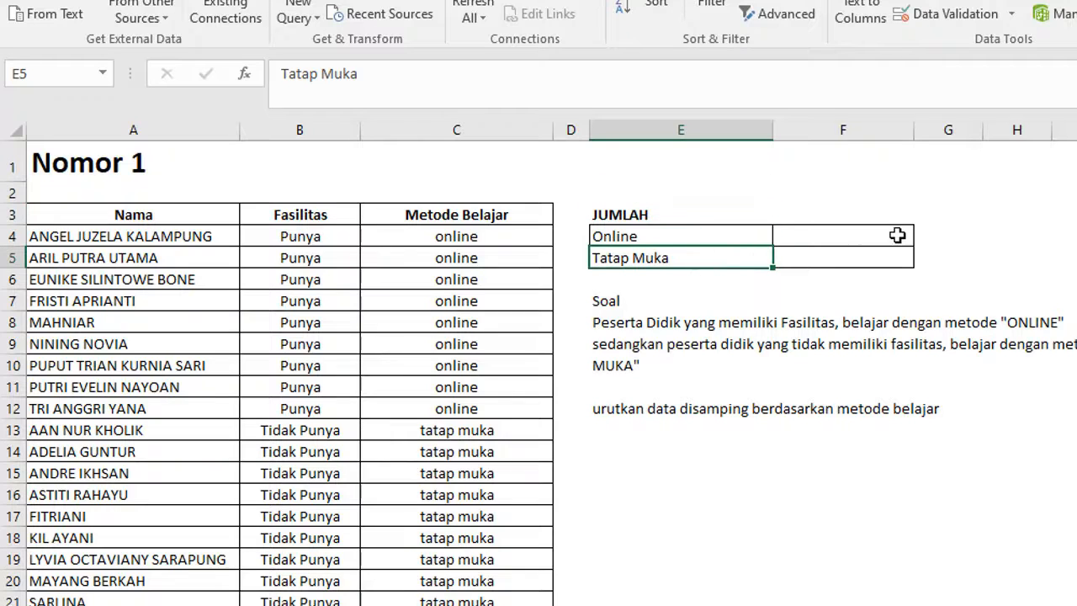
- Widen column F further to give the JUMLAH table's result cells more room for a formula
{"action": "left_click", "coordinate": [962, 221]}
{"action": "left_click", "coordinate": [798, 233]}
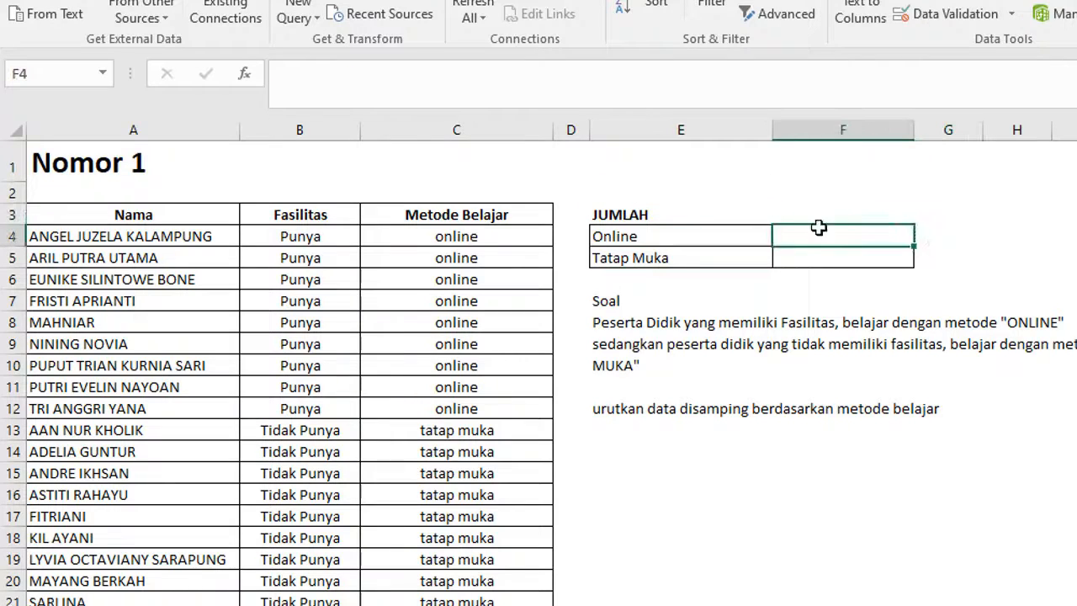
{"action": "left_click_drag", "start_coordinate": [915, 129], "coordinate": [1041, 144]}
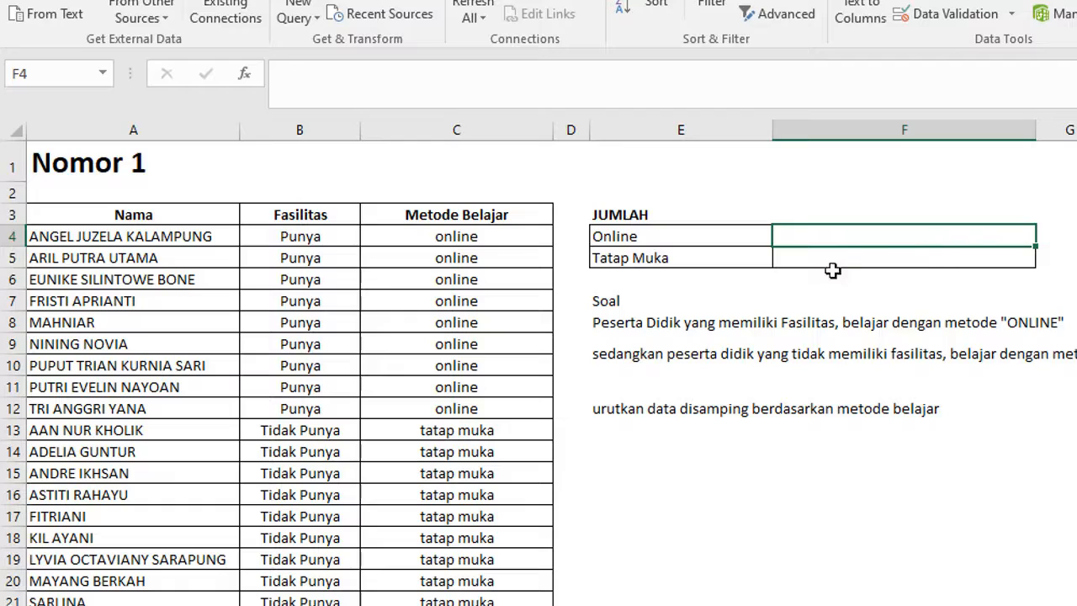
- Count the online students in F4 with =COUNTIF($C:$C;E4), using the absolute Metode Belajar column as range and the Online label as criterion
{"action": "type", "text": "=coun"}
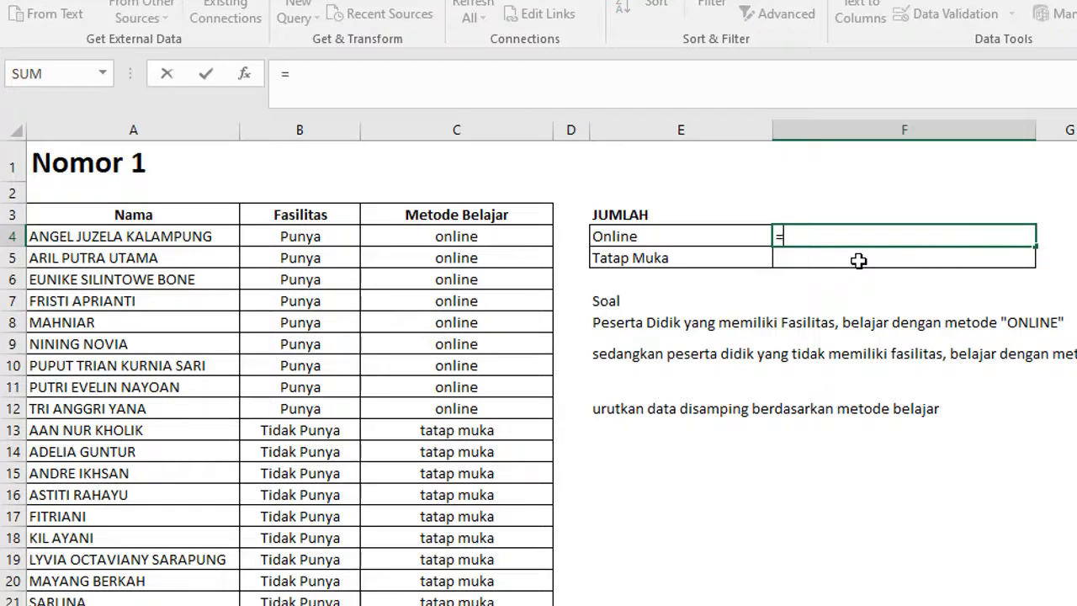
{"action": "type", "text": "tif("}
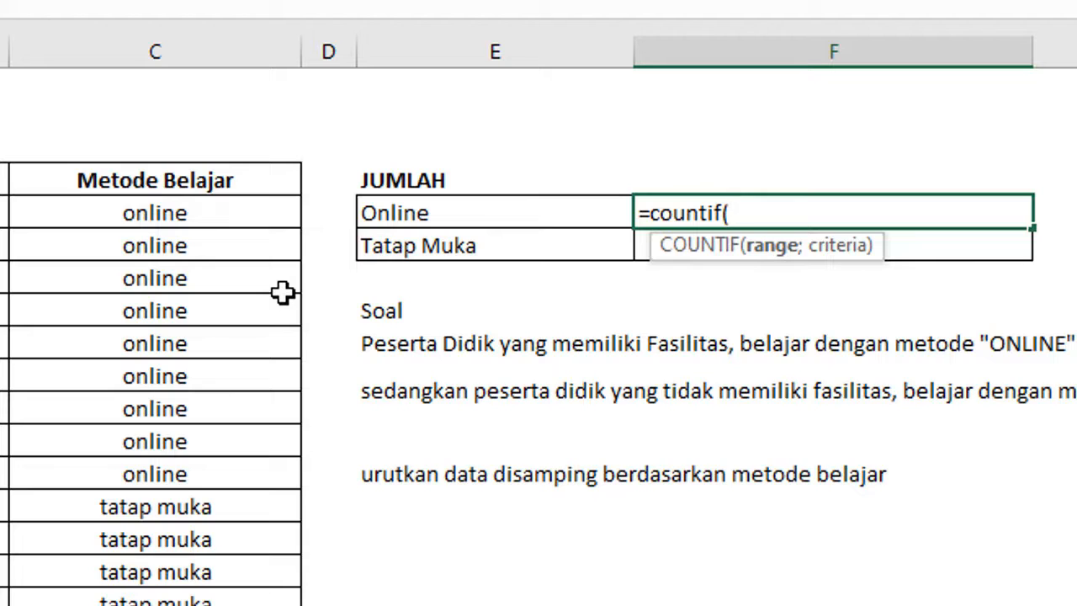
{"action": "scroll", "coordinate": [282, 292], "scroll_direction": "down", "scroll_amount": 2}
{"action": "scroll", "coordinate": [282, 292], "scroll_direction": "up", "scroll_amount": 2}
{"action": "left_click_drag", "start_coordinate": [149, 169], "coordinate": [149, 604]}
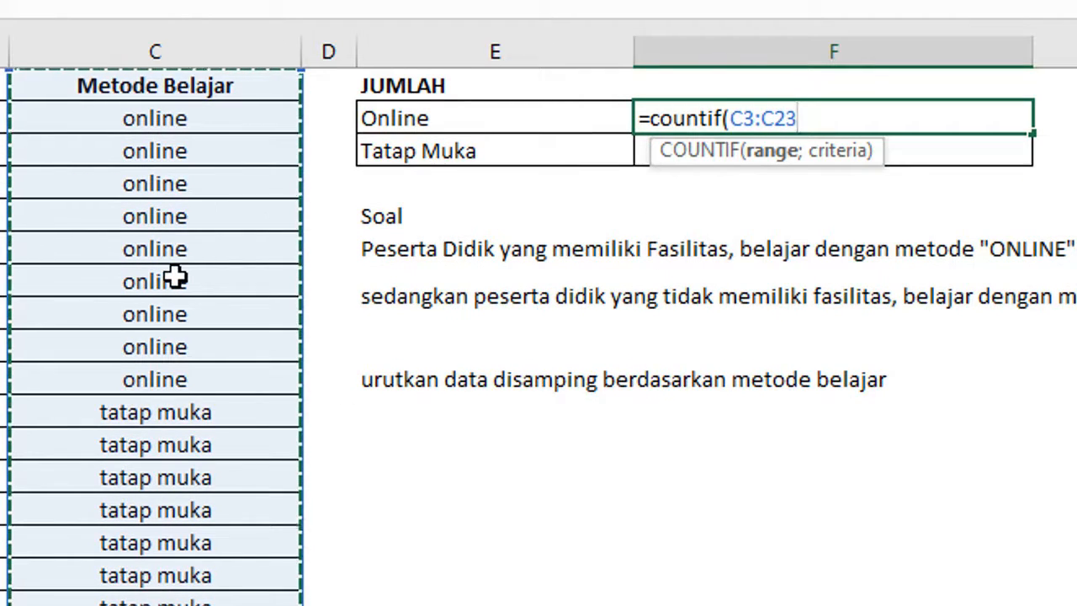
{"action": "scroll", "coordinate": [175, 277], "scroll_direction": "up", "scroll_amount": 1}
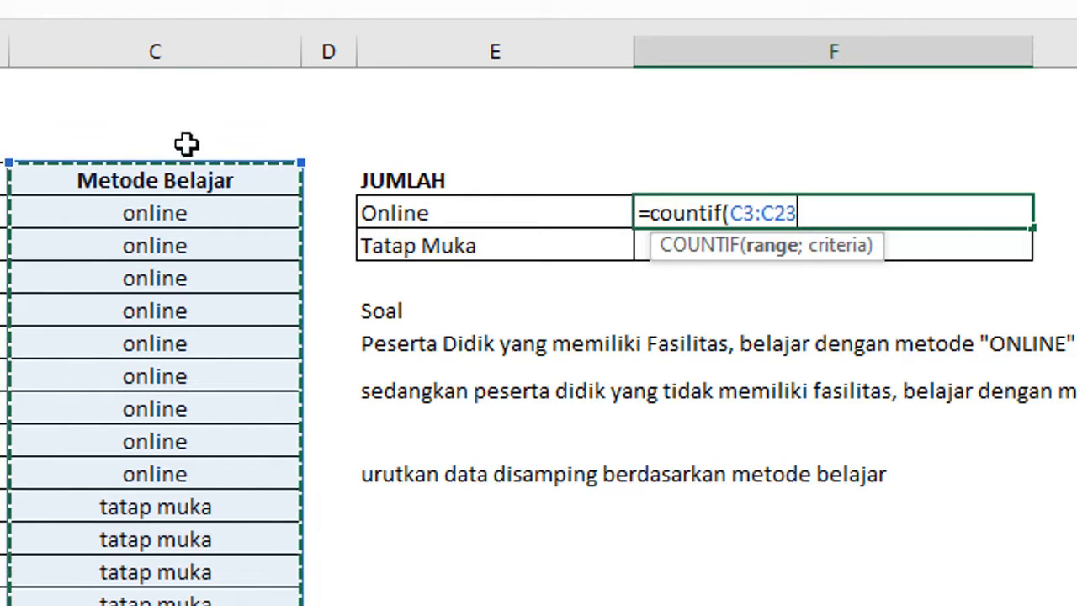
{"action": "left_click", "coordinate": [168, 44]}
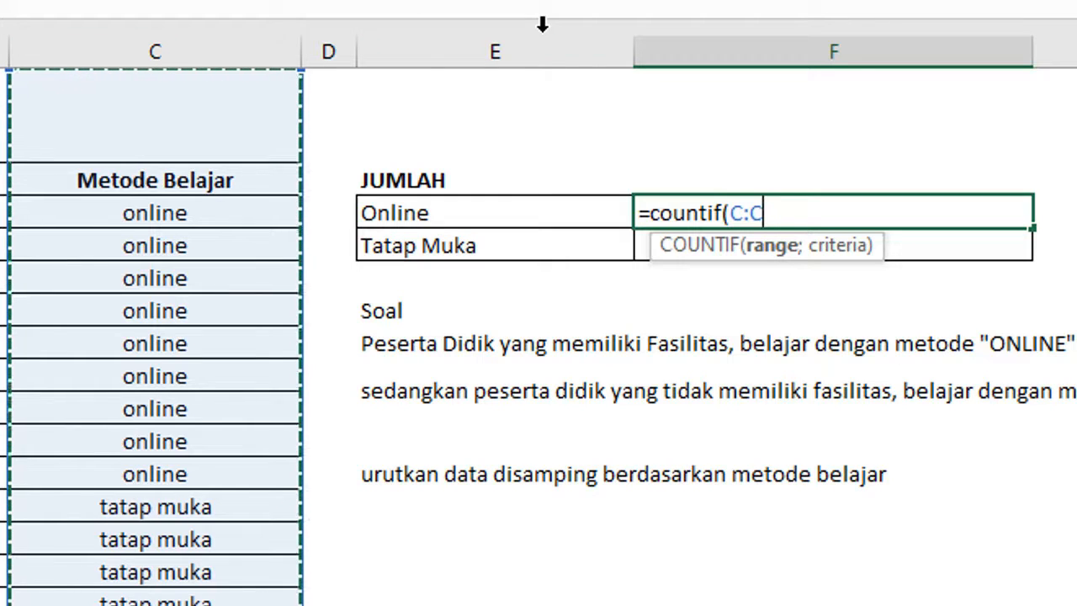
{"action": "key", "text": "F4"}
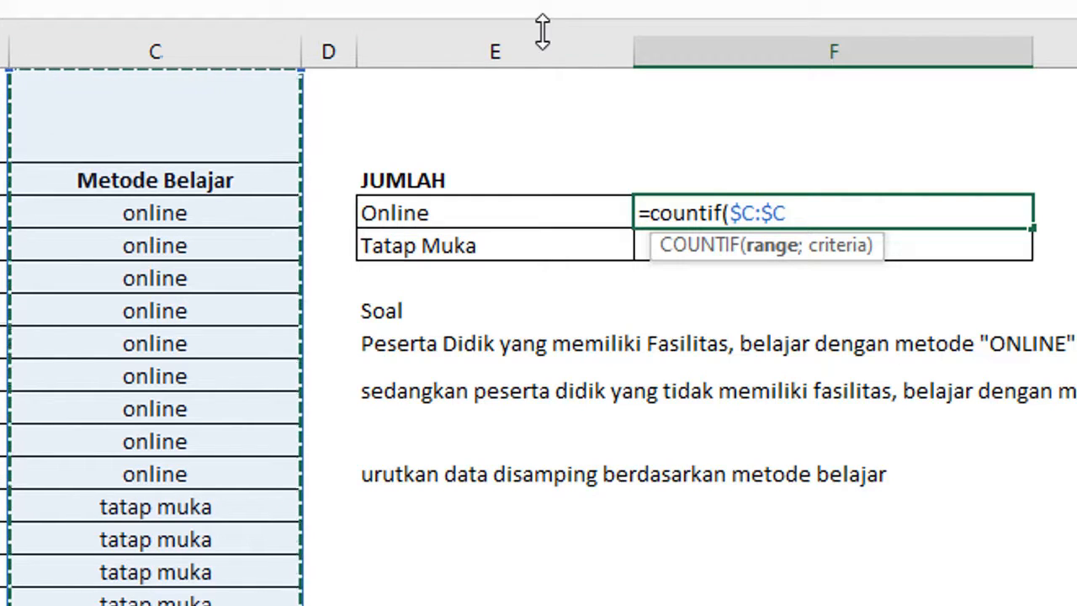
{"action": "type", "text": ";"}
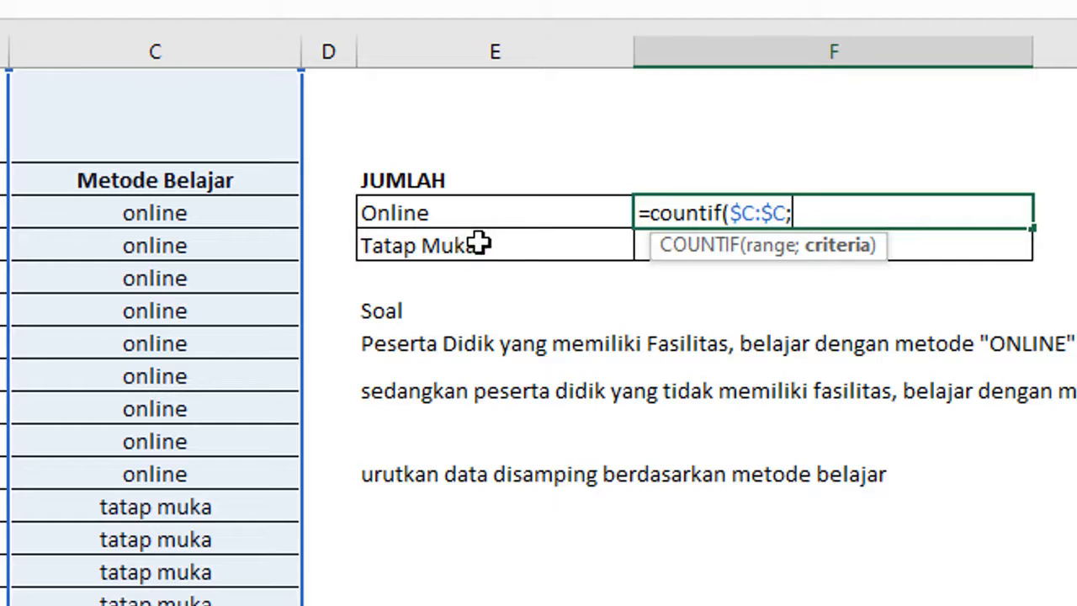
{"action": "left_click", "coordinate": [394, 212]}
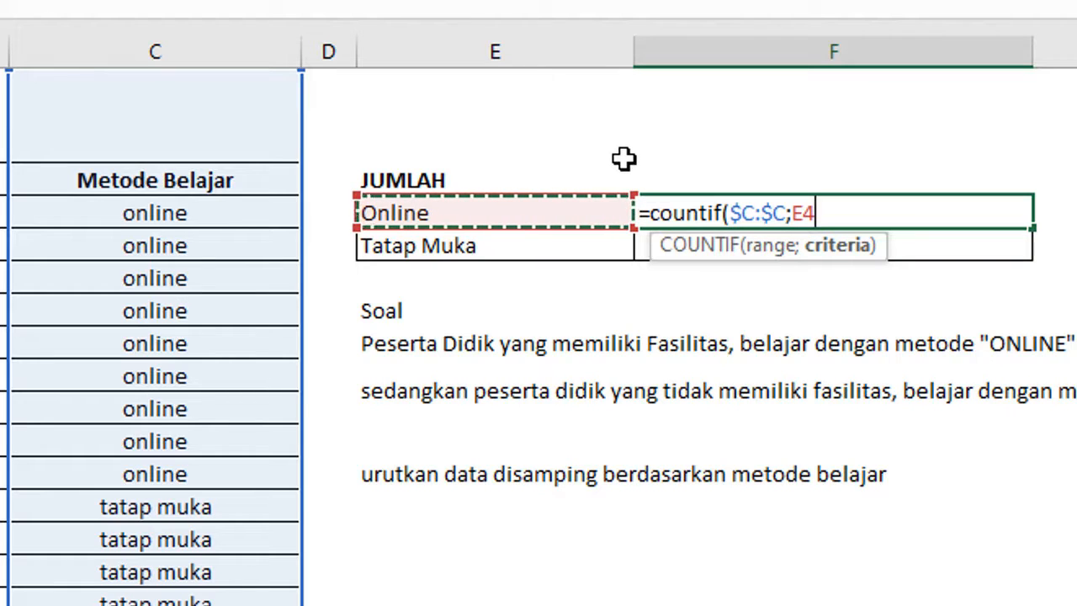
{"action": "type", "text": ")"}
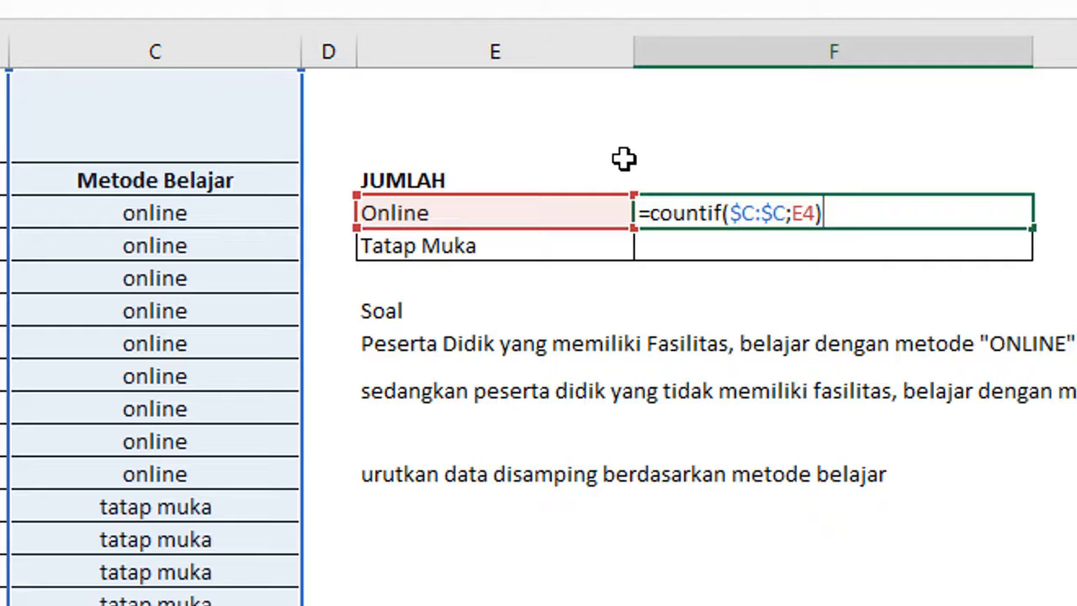
{"action": "key", "text": "Return"}
{"action": "key", "text": "Up"}
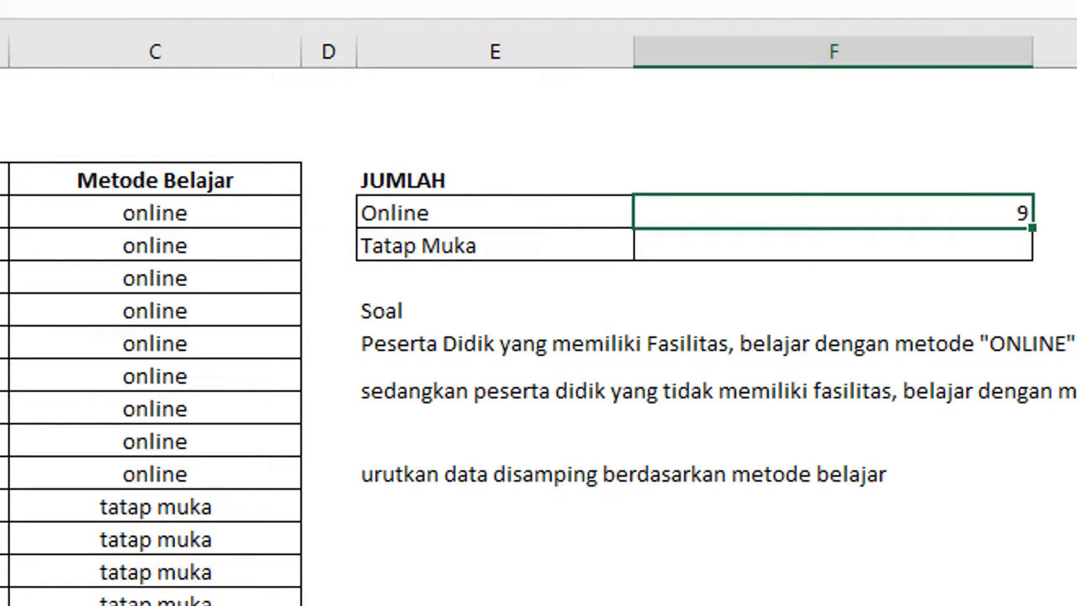
- Center the Online total horizontally in cell F4 of the JUMLAH table
{"action": "left_click", "coordinate": [988, 290]}
{"action": "left_click", "coordinate": [793, 213]}
{"action": "left_click", "coordinate": [467, 242]}
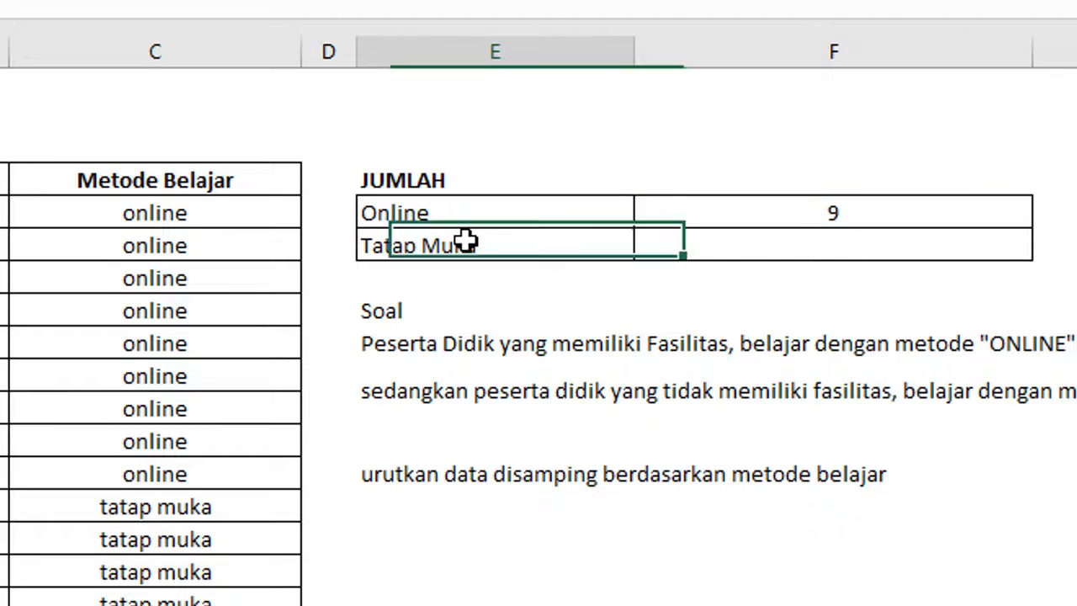
- Review the COUNTIF formula in F4 and fill it down to F5 to count the Tatap Muka students
{"action": "double_click", "coordinate": [836, 220]}
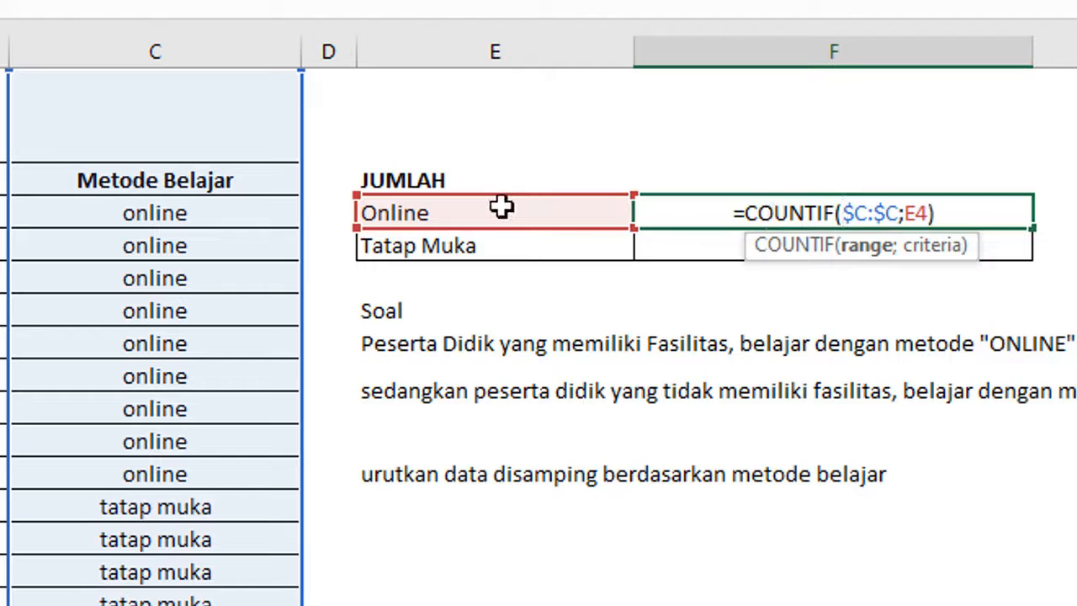
{"action": "key", "text": "ctrl+Return"}
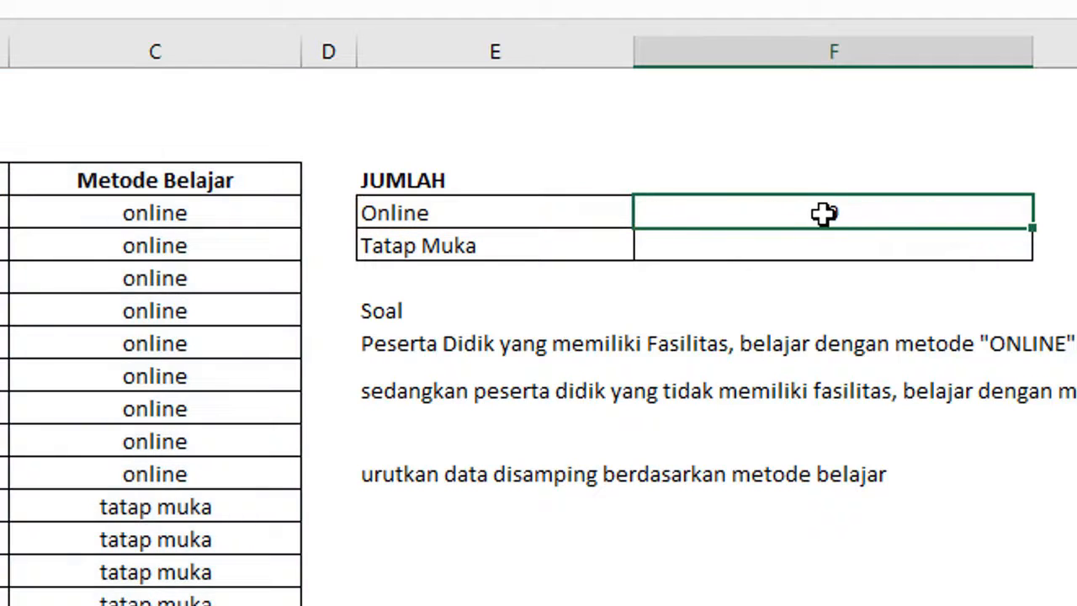
{"action": "left_click_drag", "start_coordinate": [1033, 227], "coordinate": [1029, 247]}
{"action": "left_click", "coordinate": [1043, 244]}
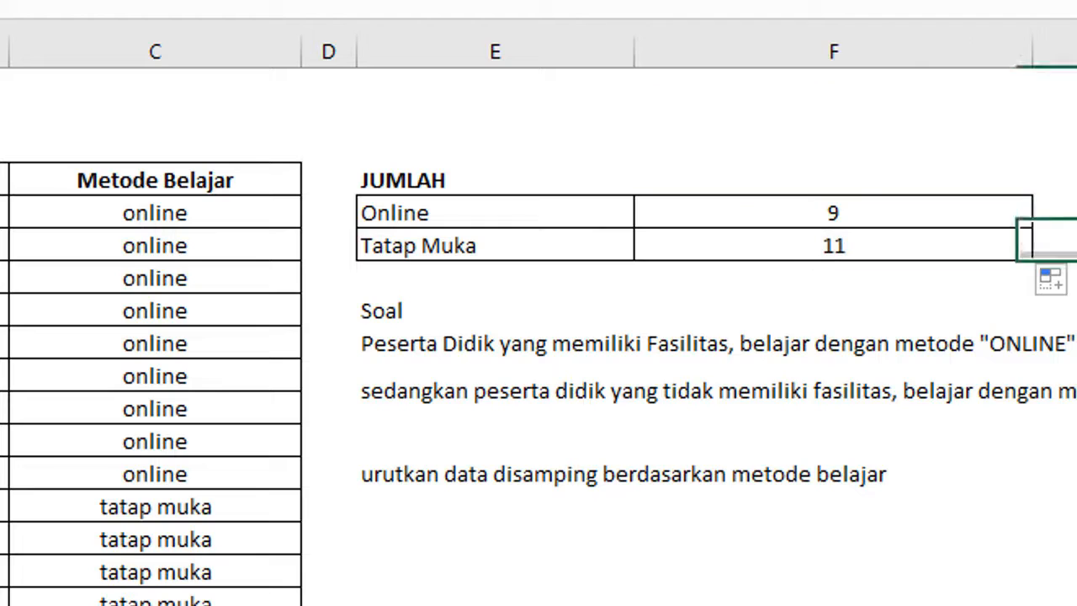
{"action": "left_click", "coordinate": [852, 252]}
{"action": "left_click", "coordinate": [480, 244]}
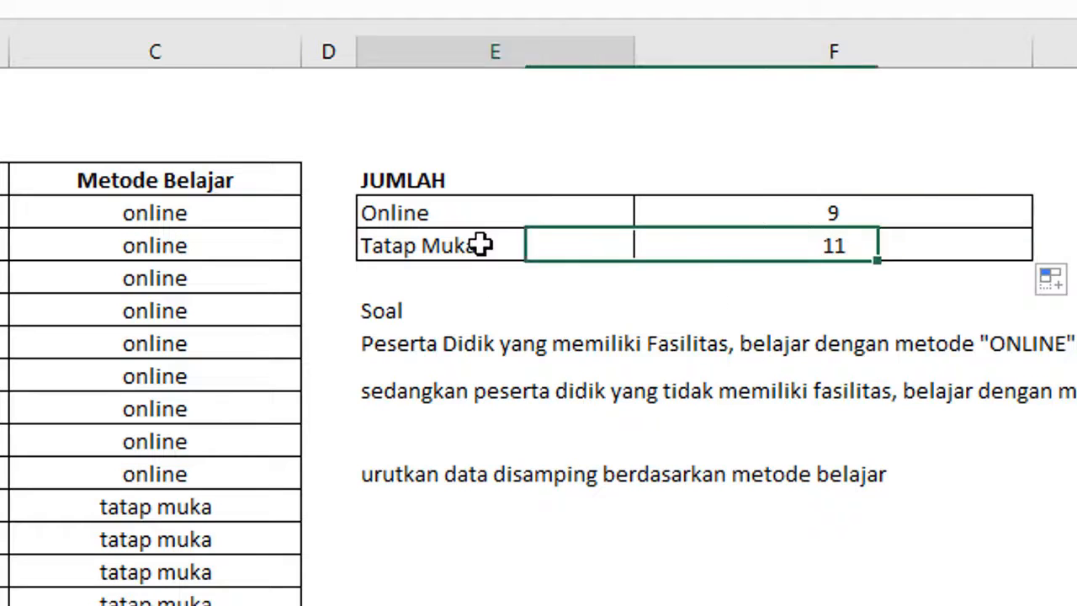
{"action": "left_click", "coordinate": [858, 245]}
- Replace the Online formula in F4 with =COUNTIF(C4:C23;"online"), using the student rows as range and literal text as criterion
{"action": "left_click", "coordinate": [894, 208]}
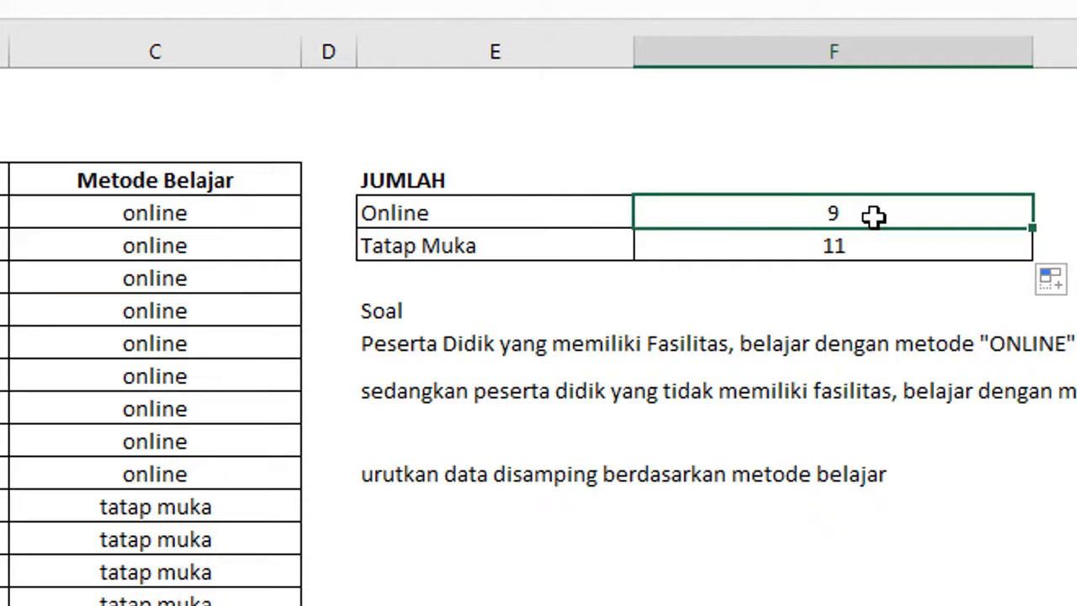
{"action": "type", "text": "="}
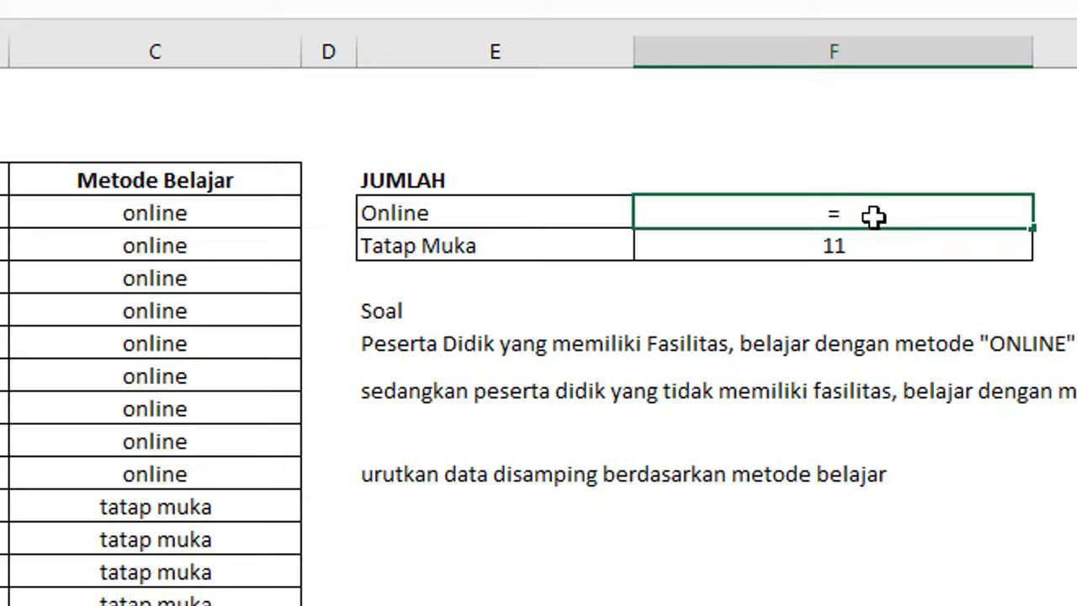
{"action": "type", "text": "countif("}
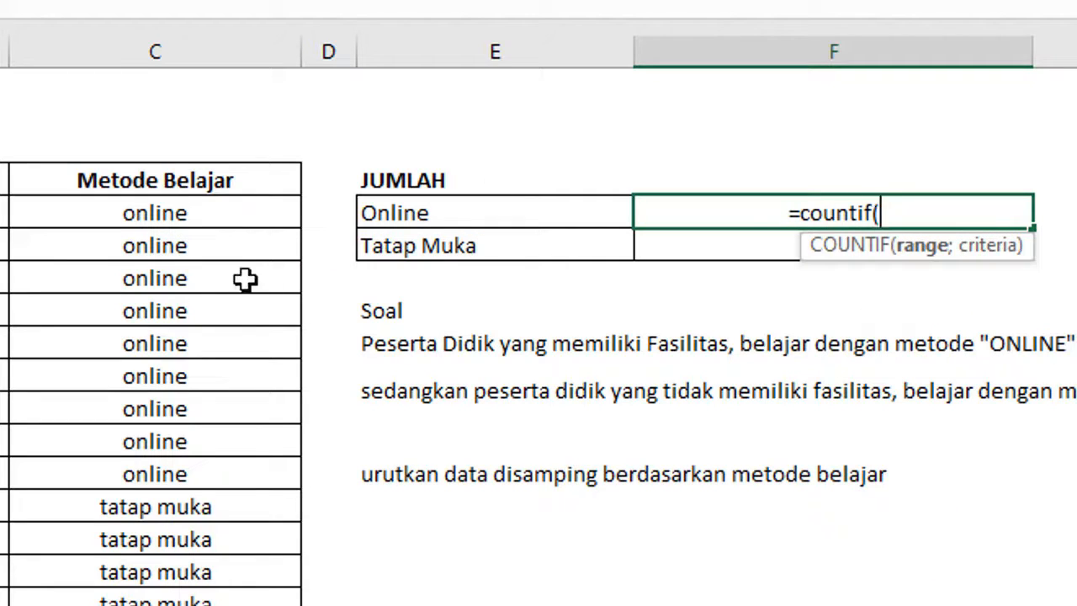
{"action": "left_click_drag", "start_coordinate": [243, 221], "coordinate": [243, 604]}
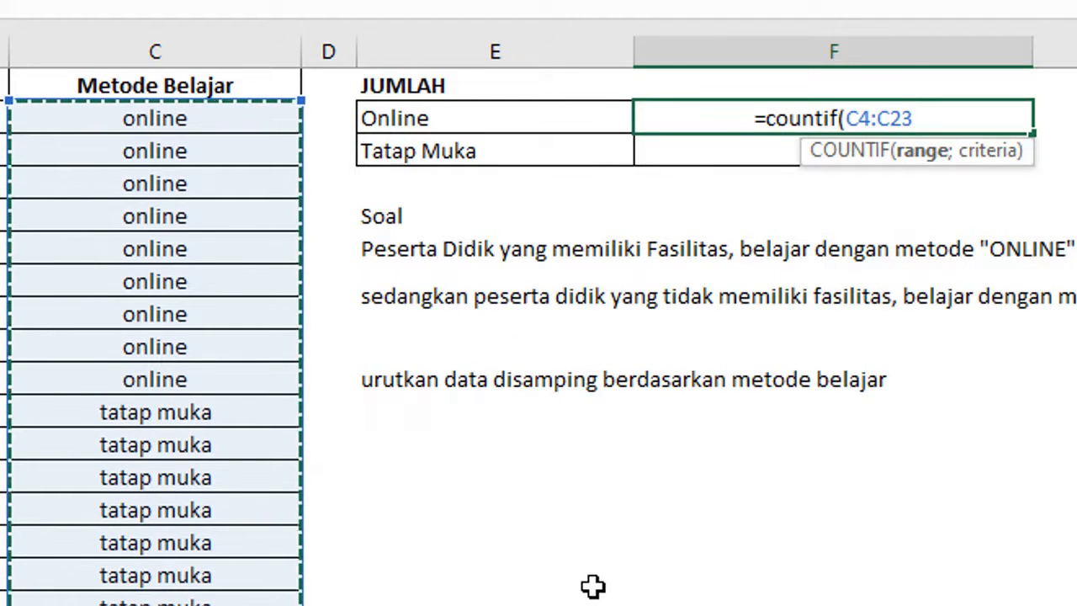
{"action": "type", "text": ";"}
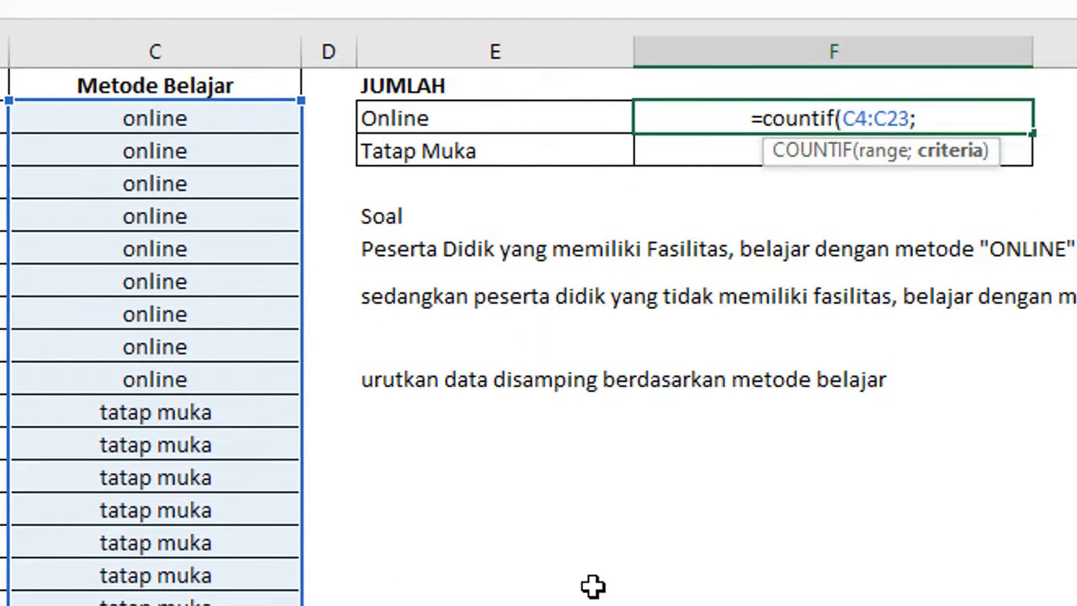
{"action": "type", "text": "\"onli"}
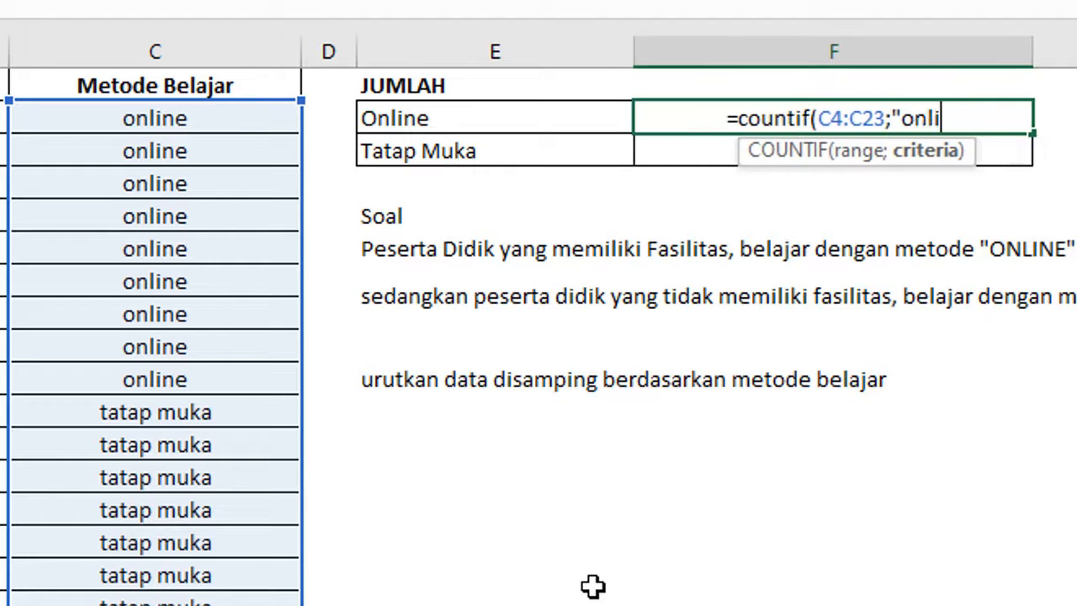
{"action": "type", "text": "ne\""}
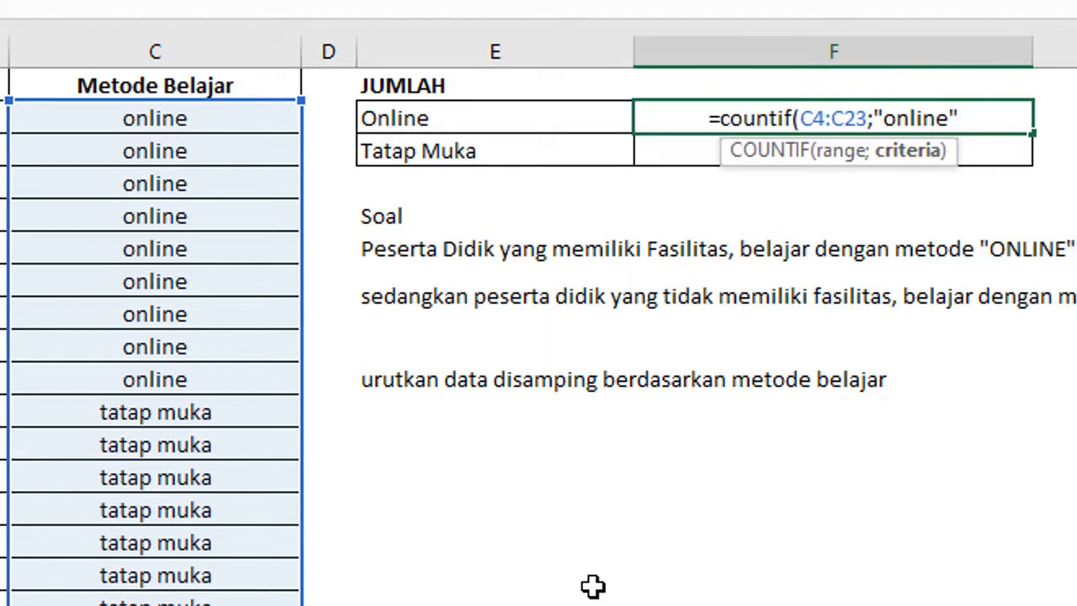
{"action": "type", "text": ")"}
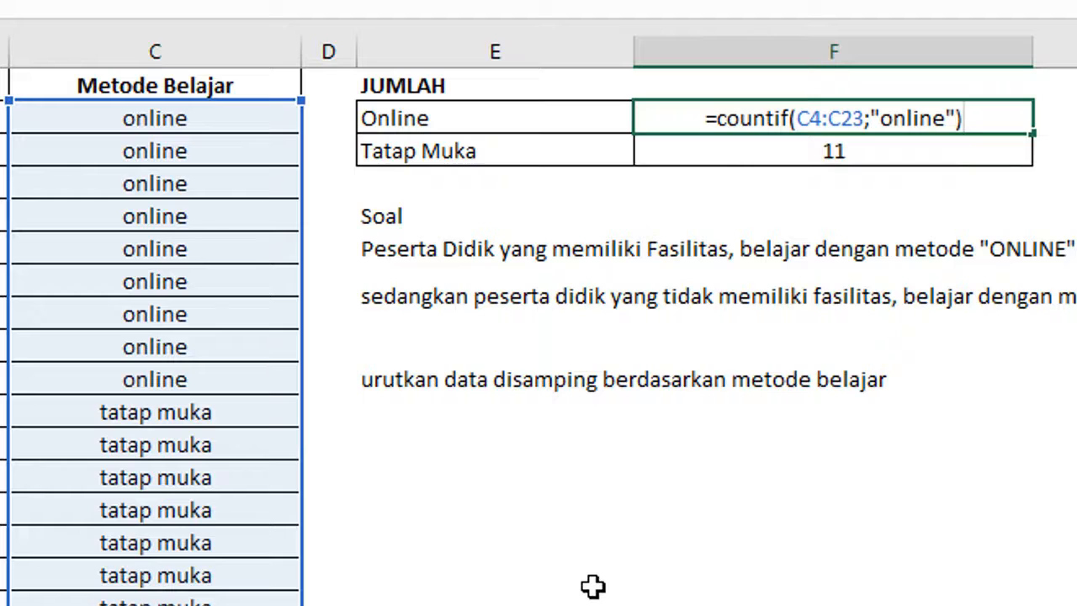
{"action": "key", "text": "Return"}
{"action": "key", "text": "Up"}
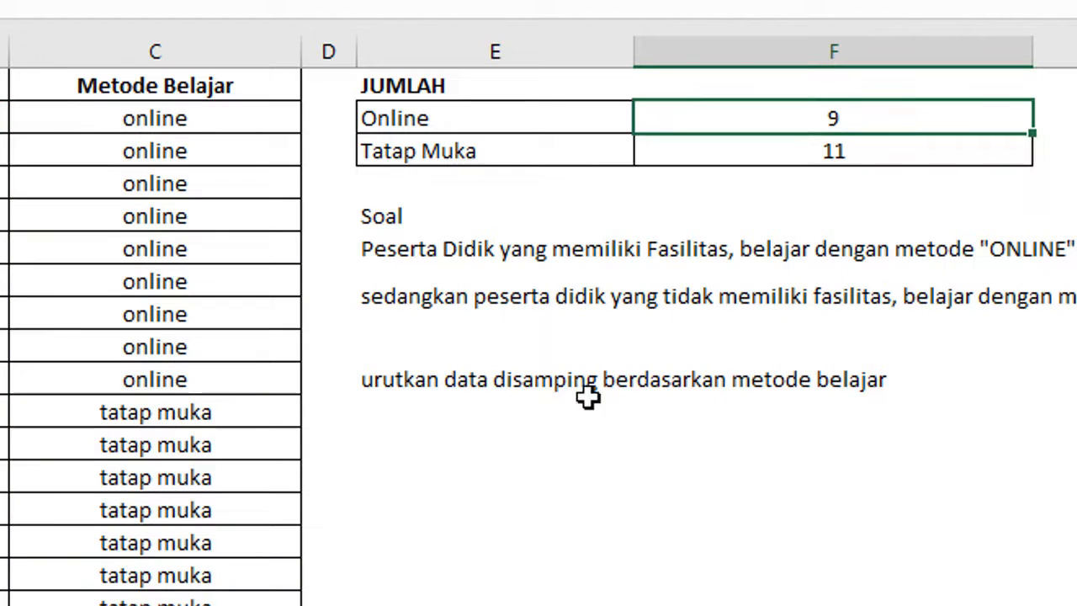
- Clear the Tatap Muka total in F5 of the JUMLAH table
{"action": "left_click", "coordinate": [780, 154]}
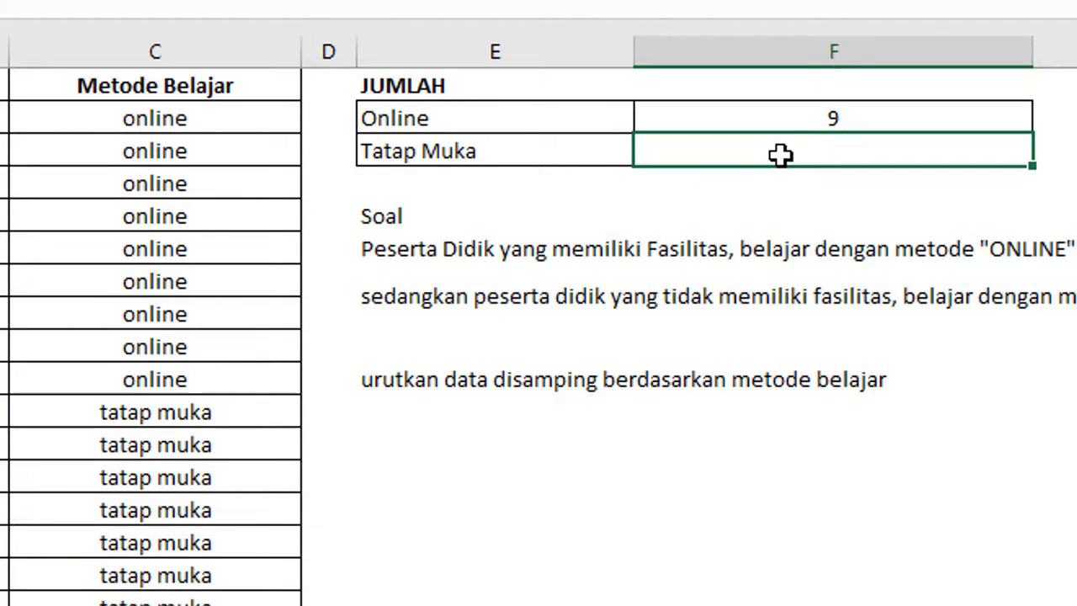
{"action": "left_click", "coordinate": [809, 122]}
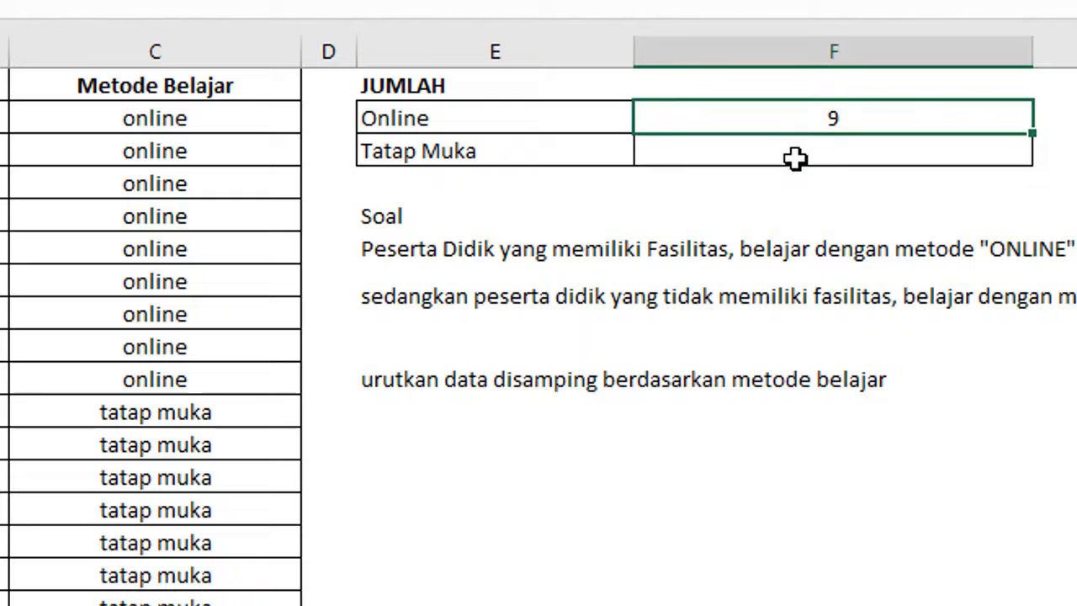
{"action": "left_click", "coordinate": [796, 160]}
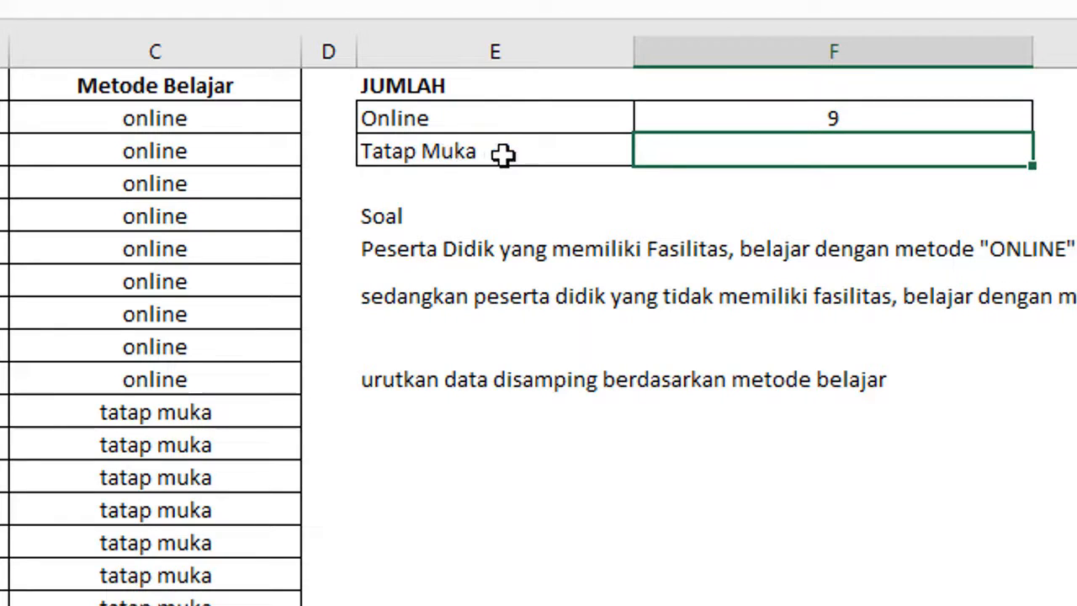
- Try filling the F4 formula down into the Tatap Muka cell F5, and delete the copied formula
{"action": "left_click", "coordinate": [878, 108]}
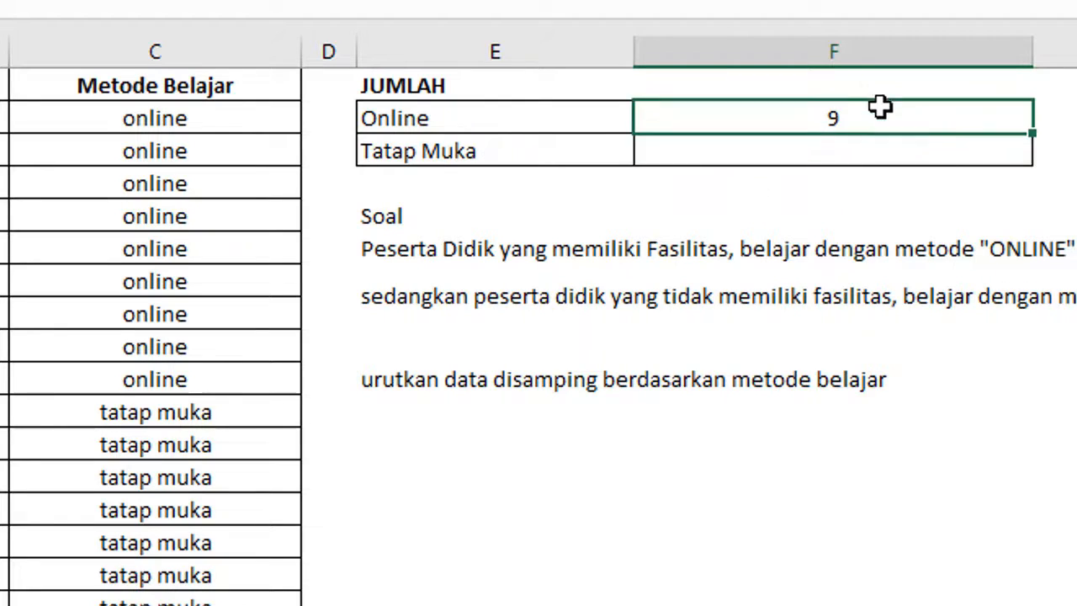
{"action": "left_click_drag", "start_coordinate": [1038, 132], "coordinate": [1034, 162]}
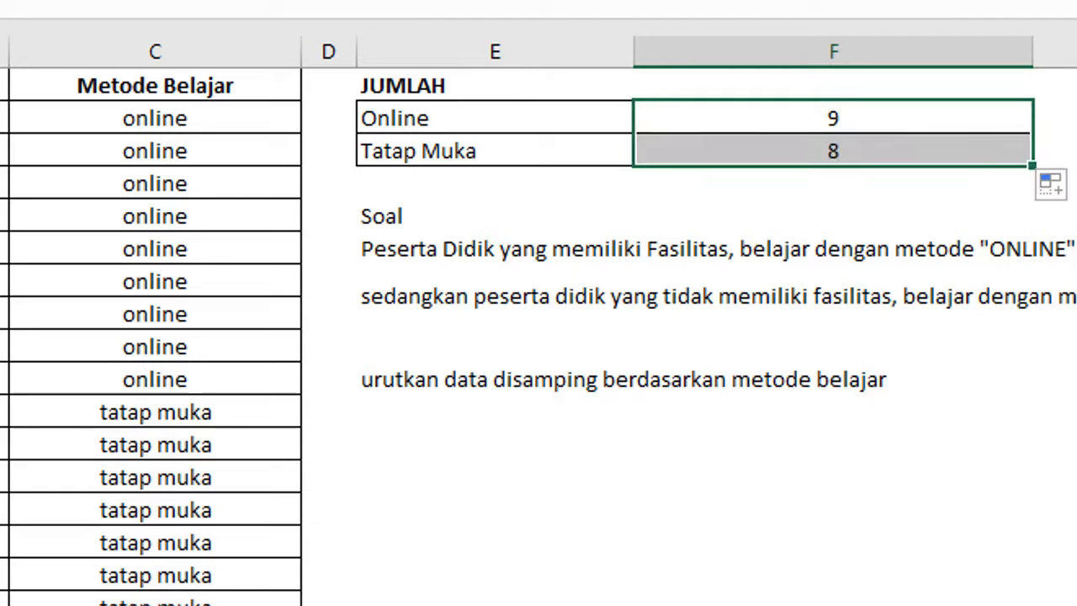
{"action": "left_click", "coordinate": [956, 156]}
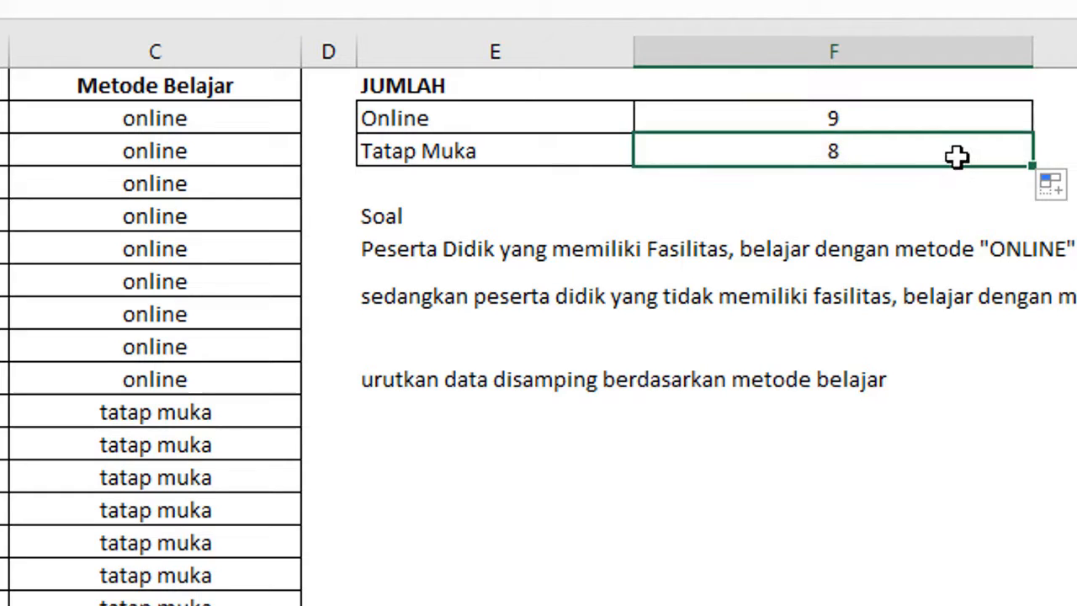
{"action": "key", "text": "Delete"}
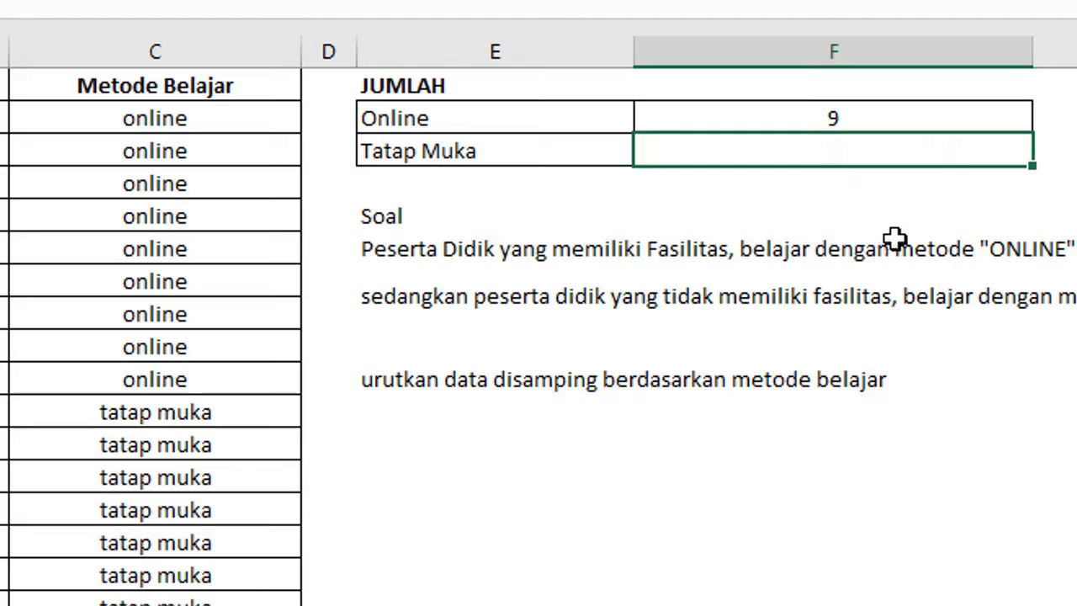
- Enter =COUNTIF(C3:C23;"tatap muka") in F5 to count the Tatap Muka students
{"action": "type", "text": "=countif"}
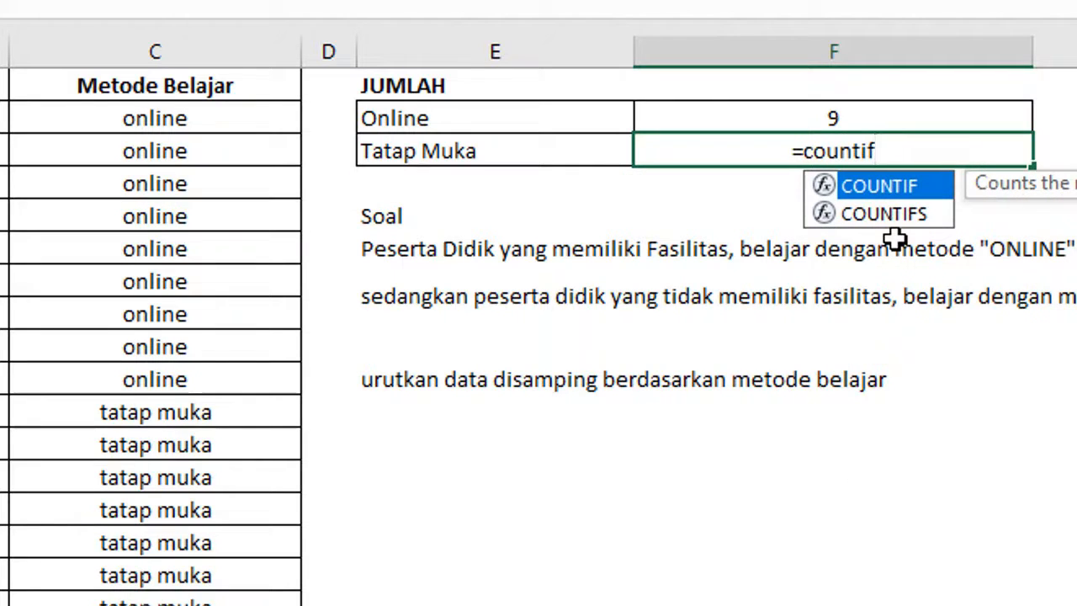
{"action": "type", "text": "("}
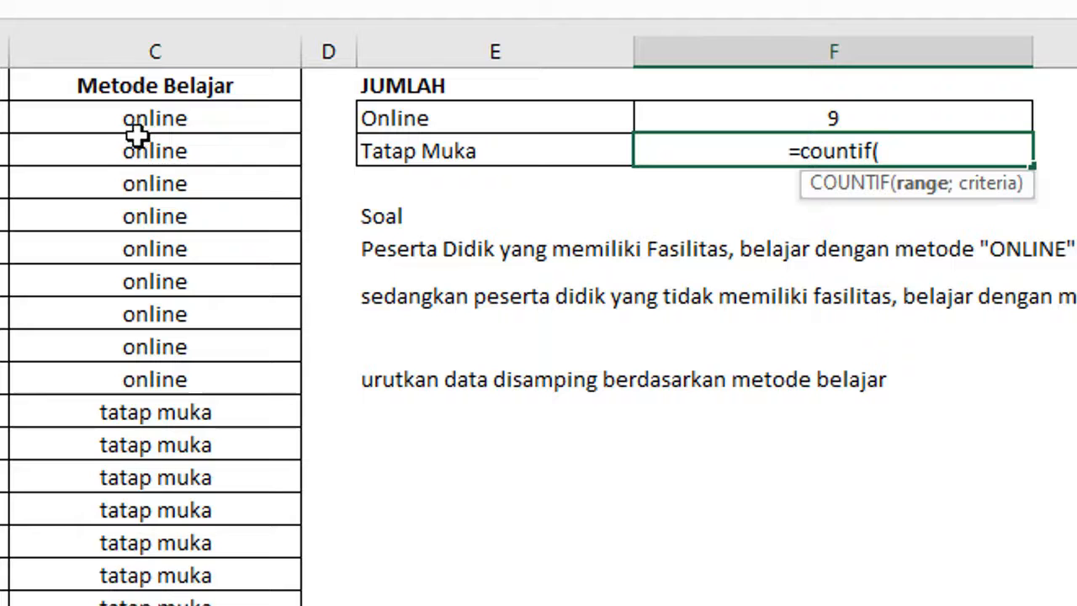
{"action": "left_click_drag", "start_coordinate": [164, 86], "coordinate": [160, 605]}
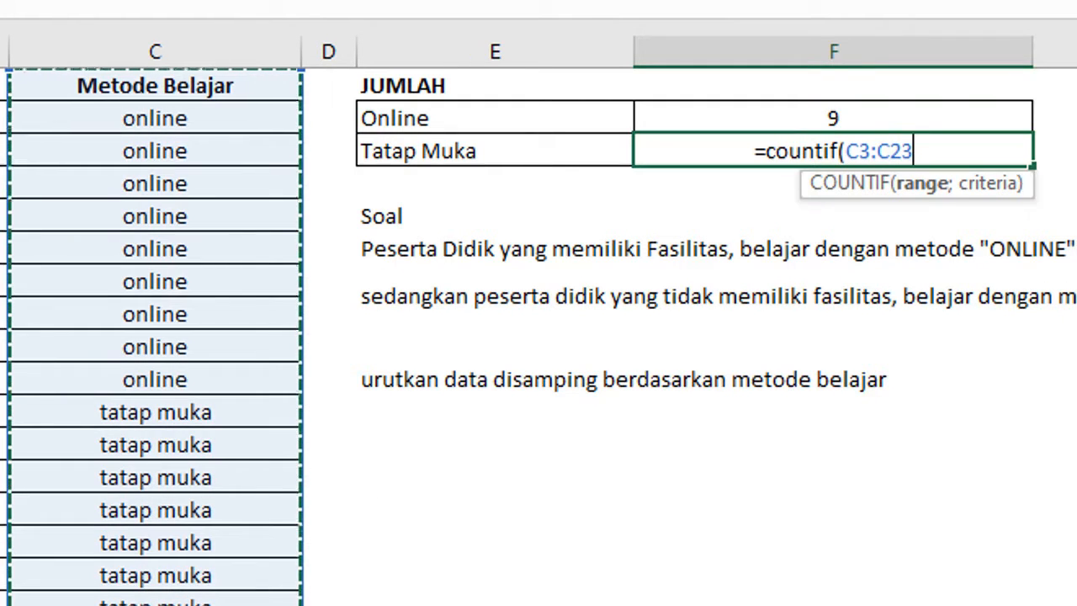
{"action": "type", "text": ";\"t"}
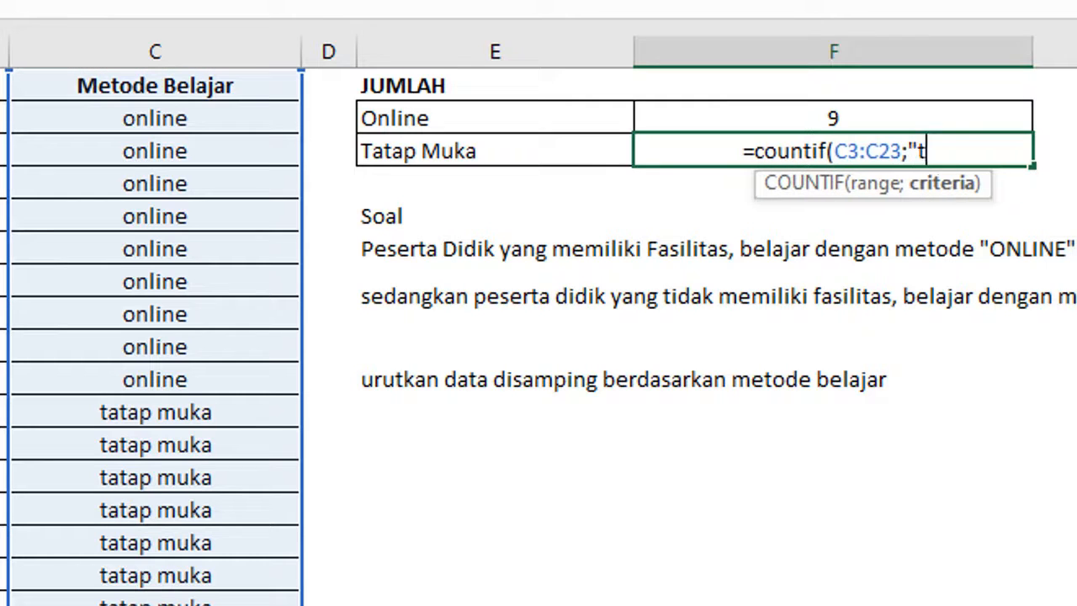
{"action": "type", "text": "atap muka"}
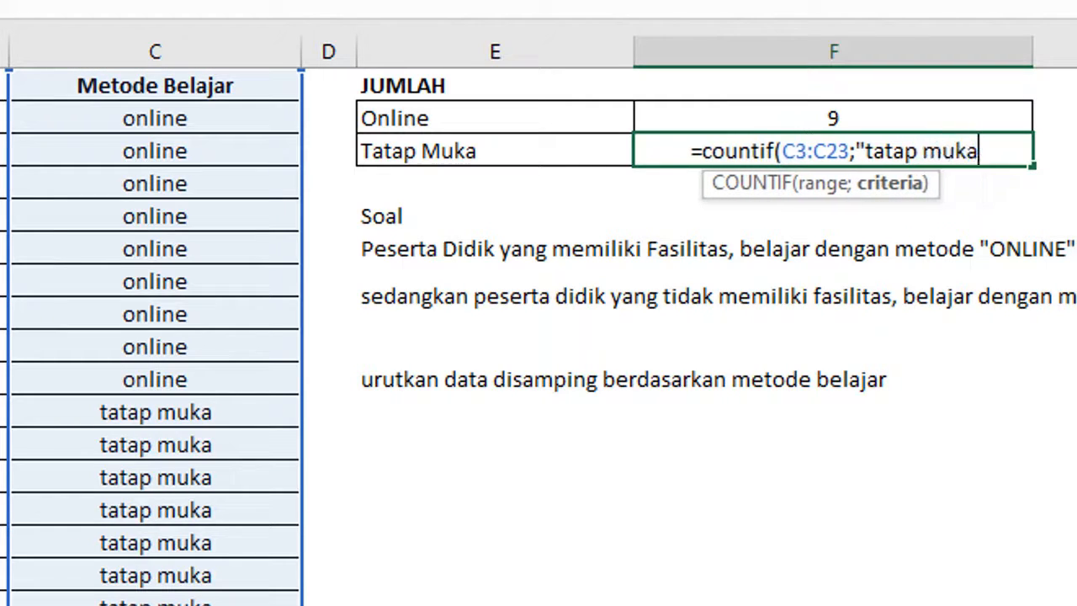
{"action": "type", "text": "\")"}
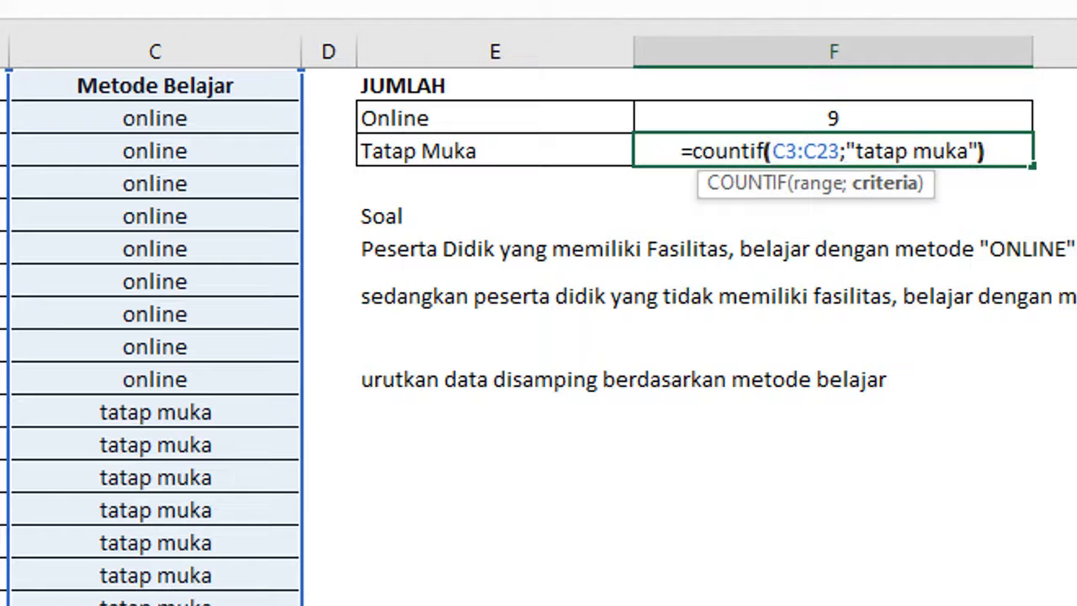
{"action": "key", "text": "Return"}
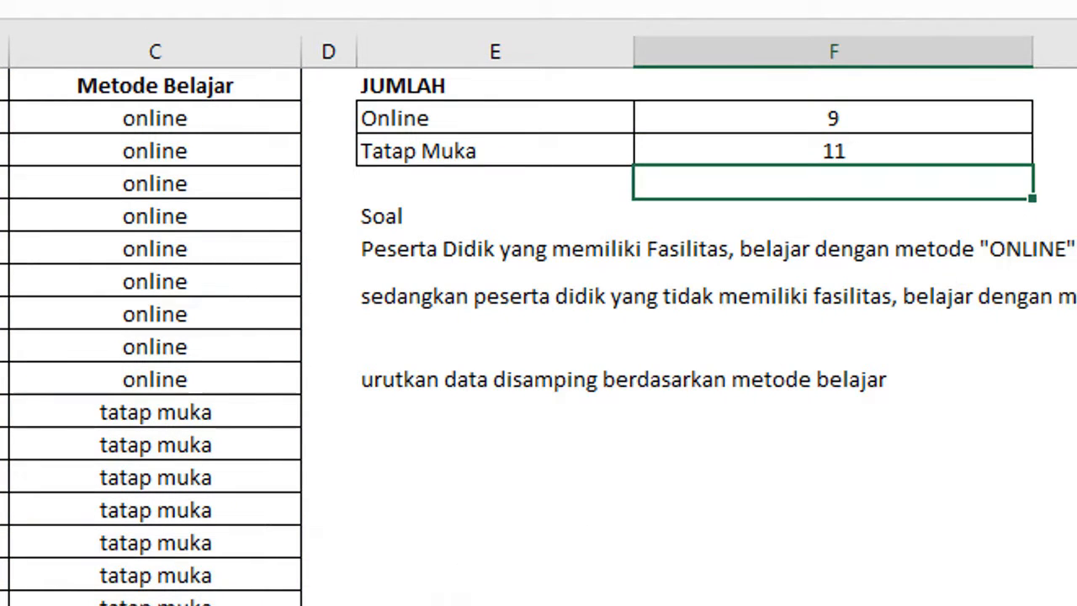
- Compare the Online and Tatap Muka labels in the JUMLAH table with the matching entries in the Metode Belajar column
{"action": "left_click", "coordinate": [1075, 150]}
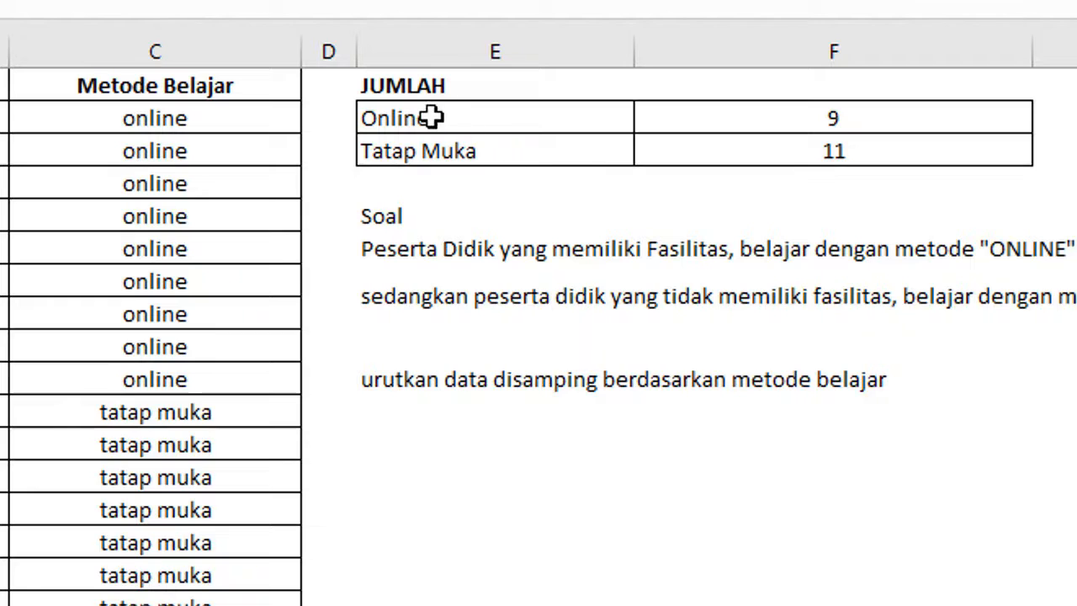
{"action": "left_click_drag", "start_coordinate": [418, 108], "coordinate": [804, 154]}
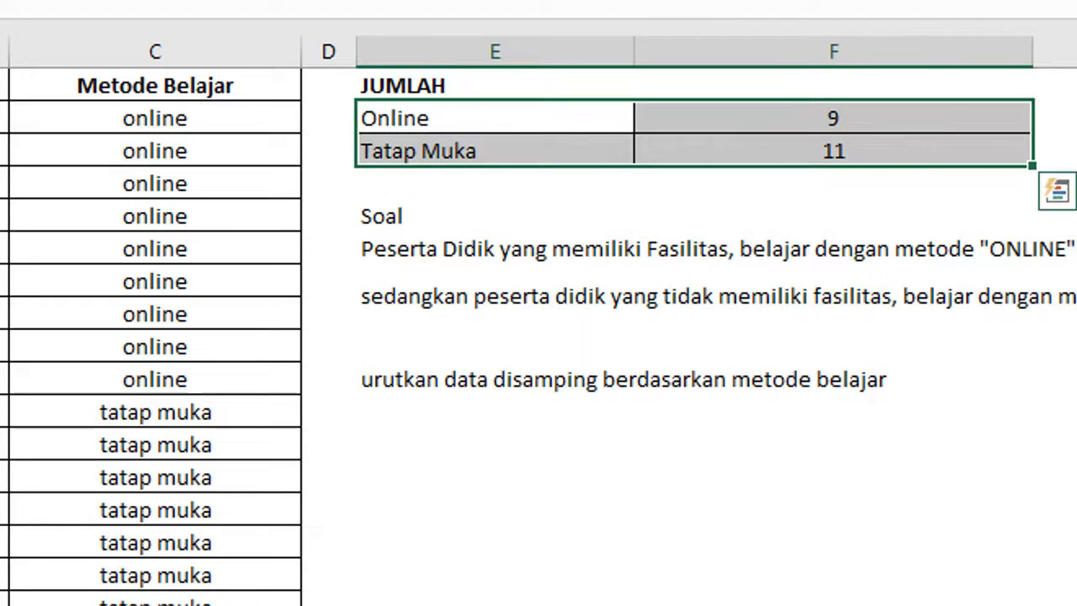
{"action": "left_click", "coordinate": [1074, 141]}
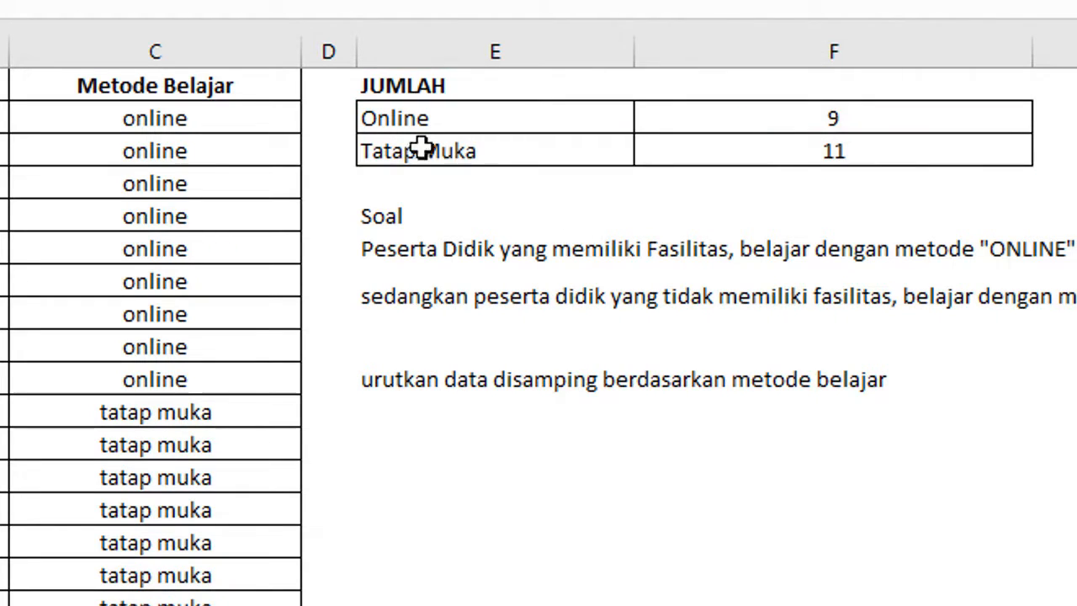
{"action": "left_click", "coordinate": [418, 122]}
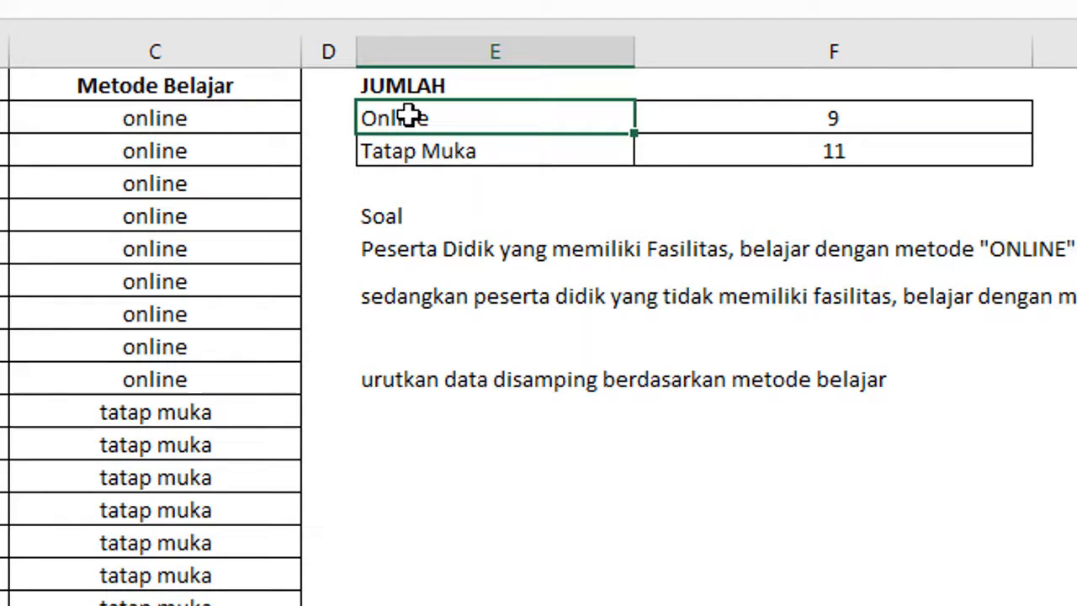
{"action": "left_click", "coordinate": [198, 120]}
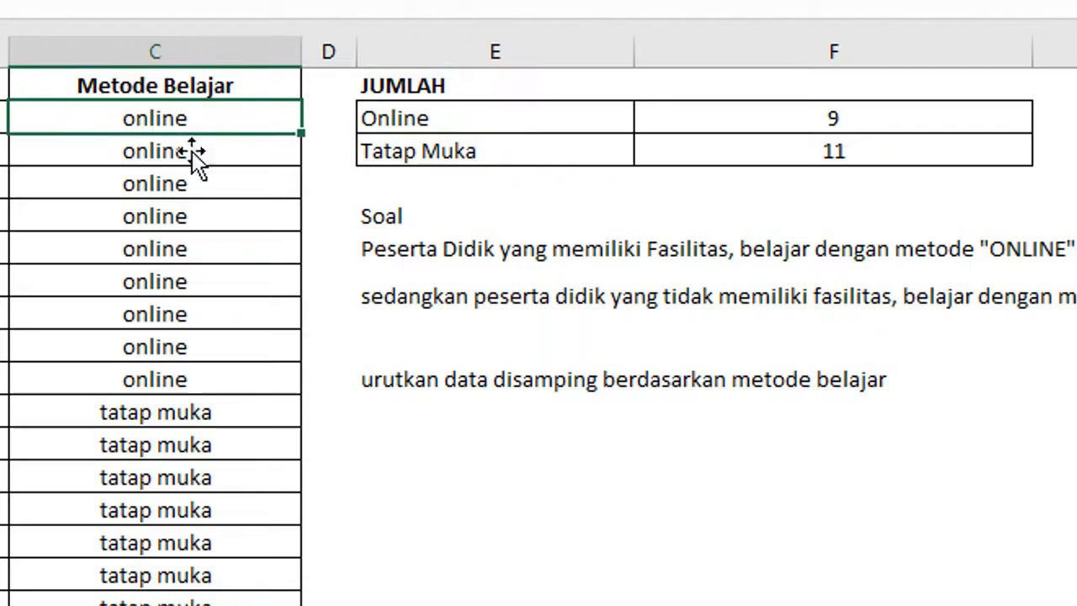
{"action": "left_click", "coordinate": [383, 119]}
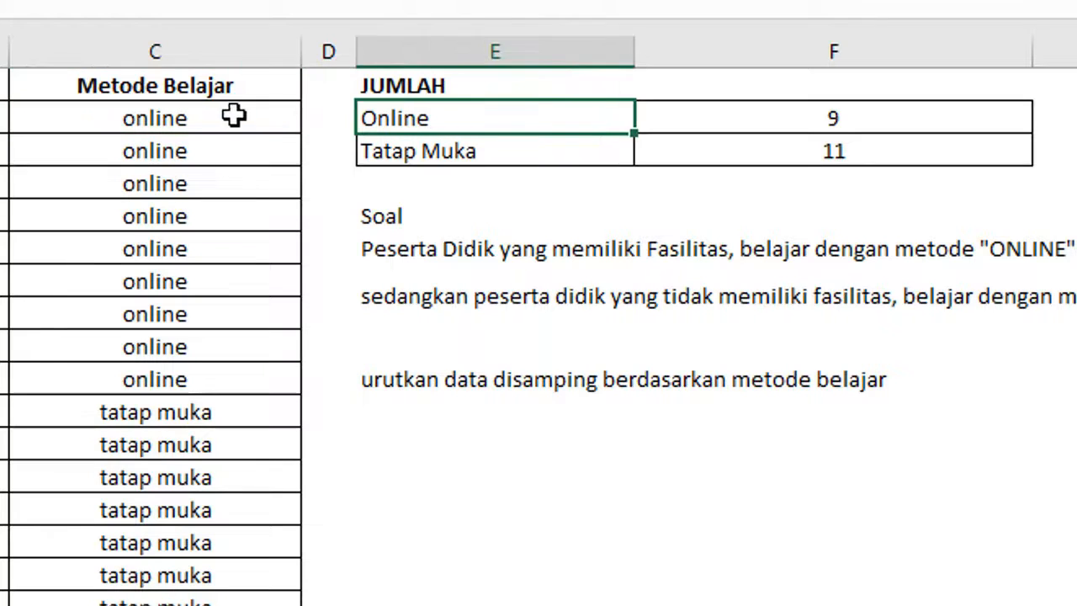
{"action": "left_click", "coordinate": [233, 118]}
{"action": "left_click", "coordinate": [407, 153]}
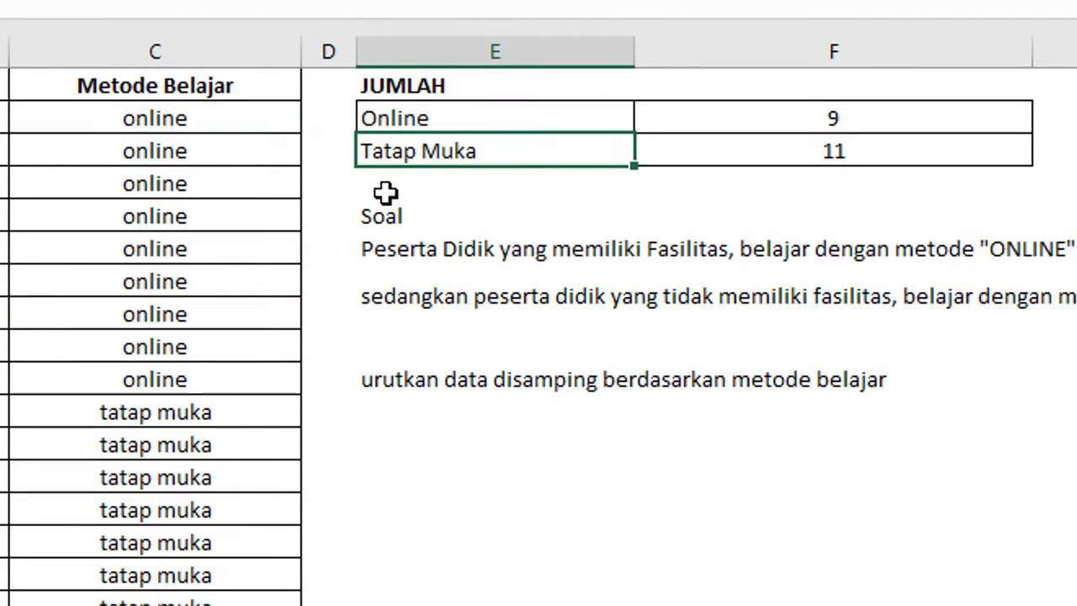
{"action": "left_click", "coordinate": [159, 412]}
{"action": "left_click", "coordinate": [447, 149]}
{"action": "left_click", "coordinate": [762, 144]}
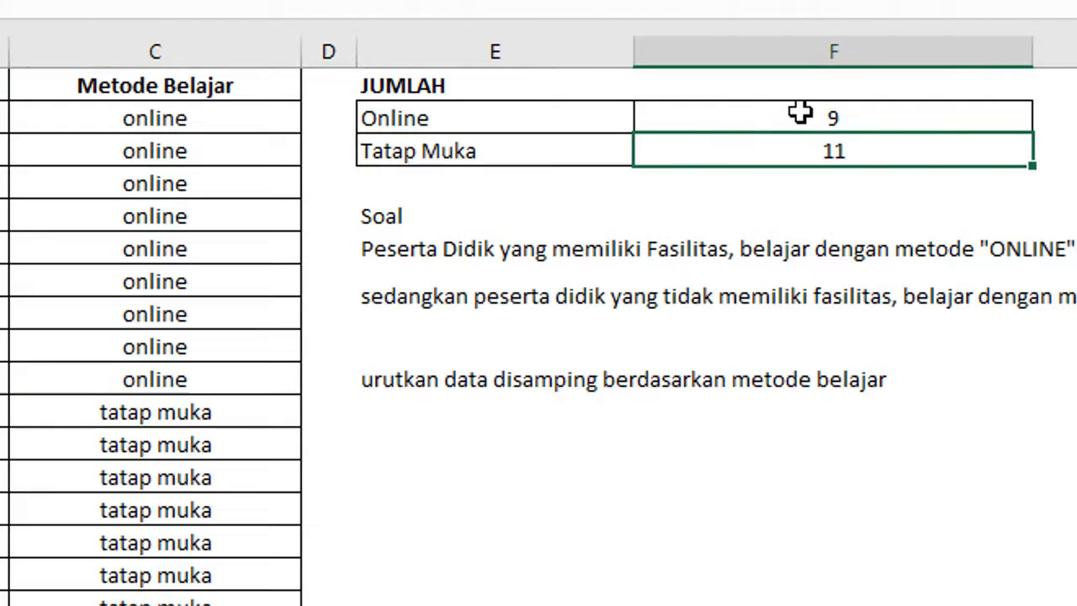
- Clear both JUMLAH totals in F4:F5 and enter =COUNTIF(C:C;E4) in F4, using the whole column and the Online label as criterion
{"action": "left_click_drag", "start_coordinate": [800, 114], "coordinate": [800, 144]}
{"action": "key", "text": "Delete"}
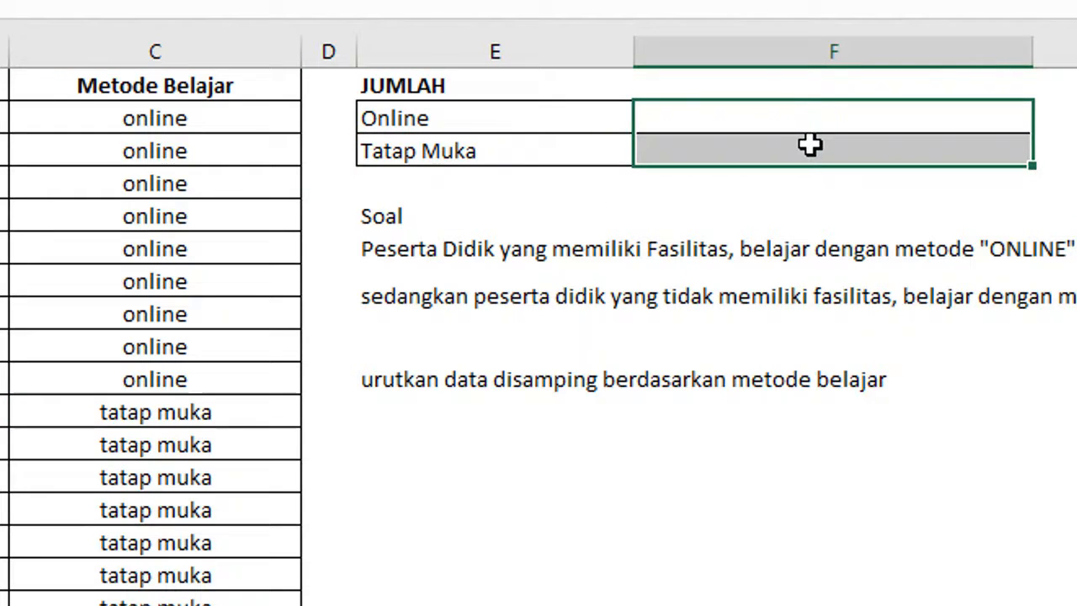
{"action": "left_click", "coordinate": [824, 124]}
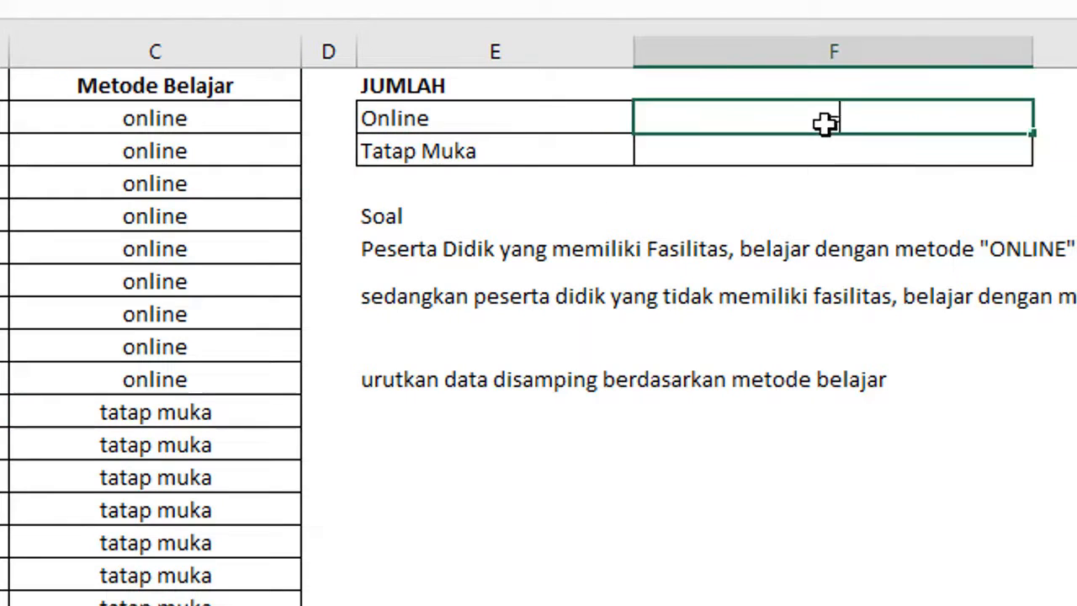
{"action": "type", "text": "=countif("}
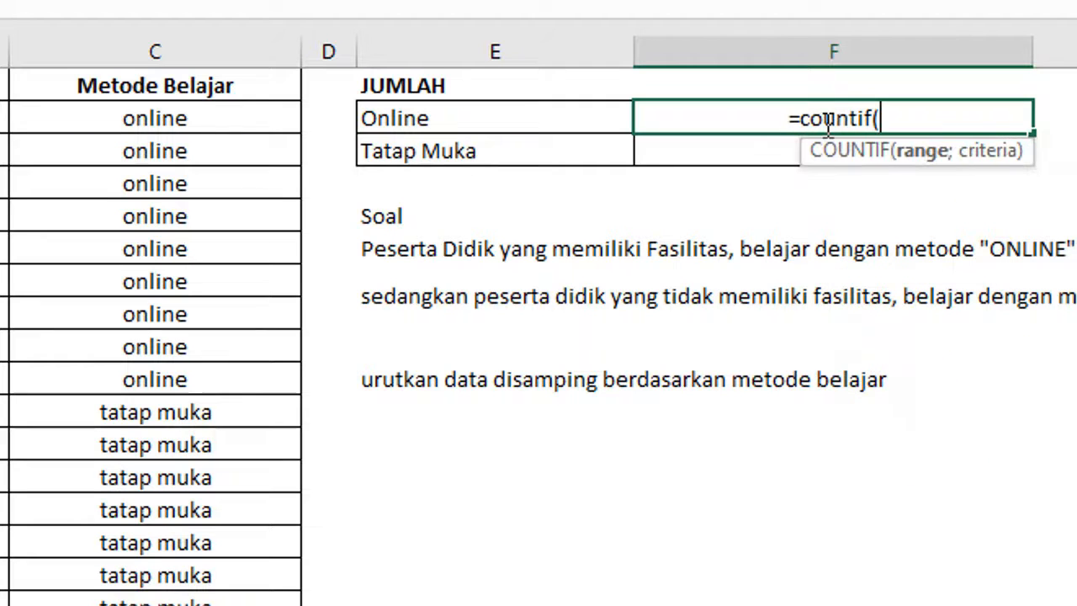
{"action": "left_click", "coordinate": [135, 44]}
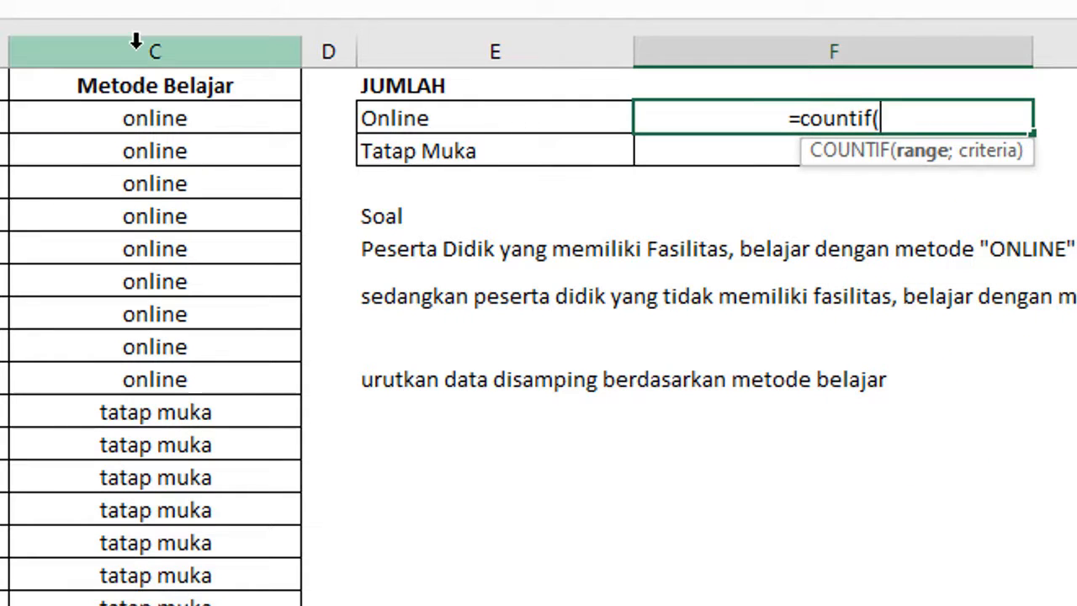
{"action": "left_click", "coordinate": [135, 42]}
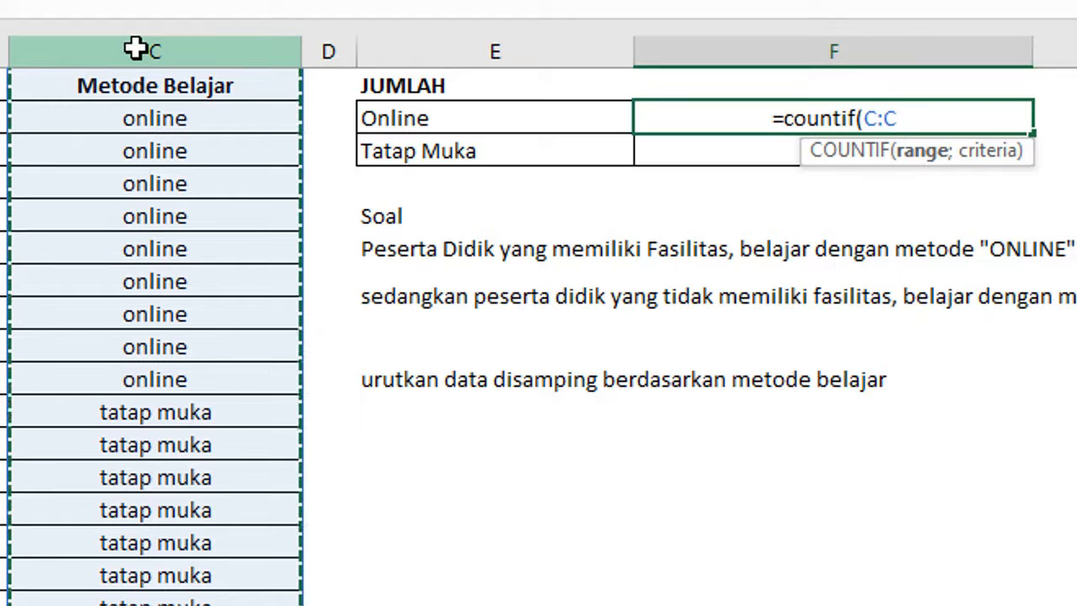
{"action": "type", "text": ";"}
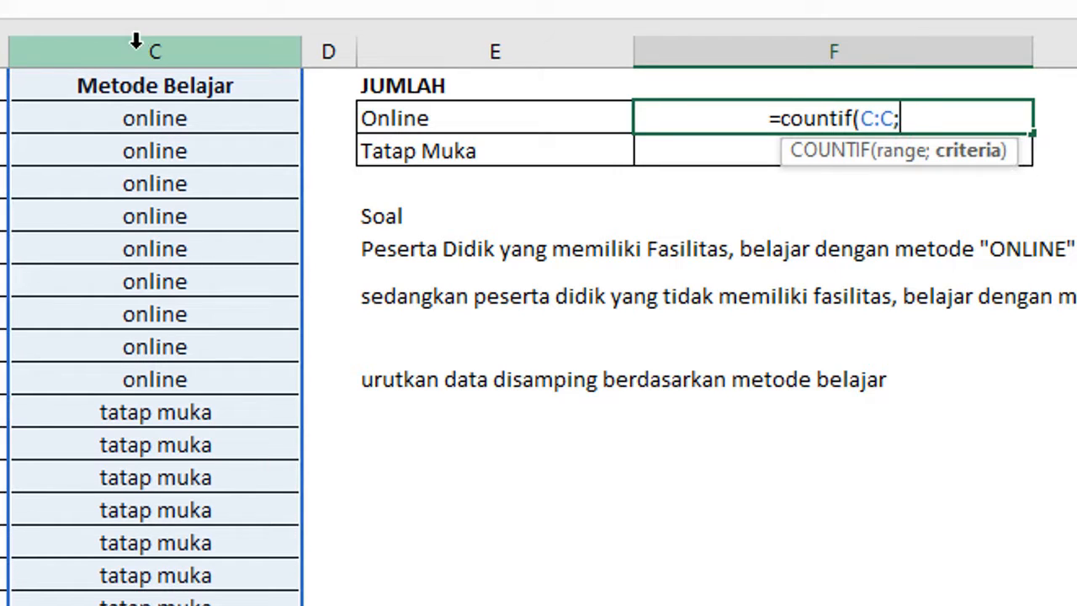
{"action": "left_click", "coordinate": [376, 118]}
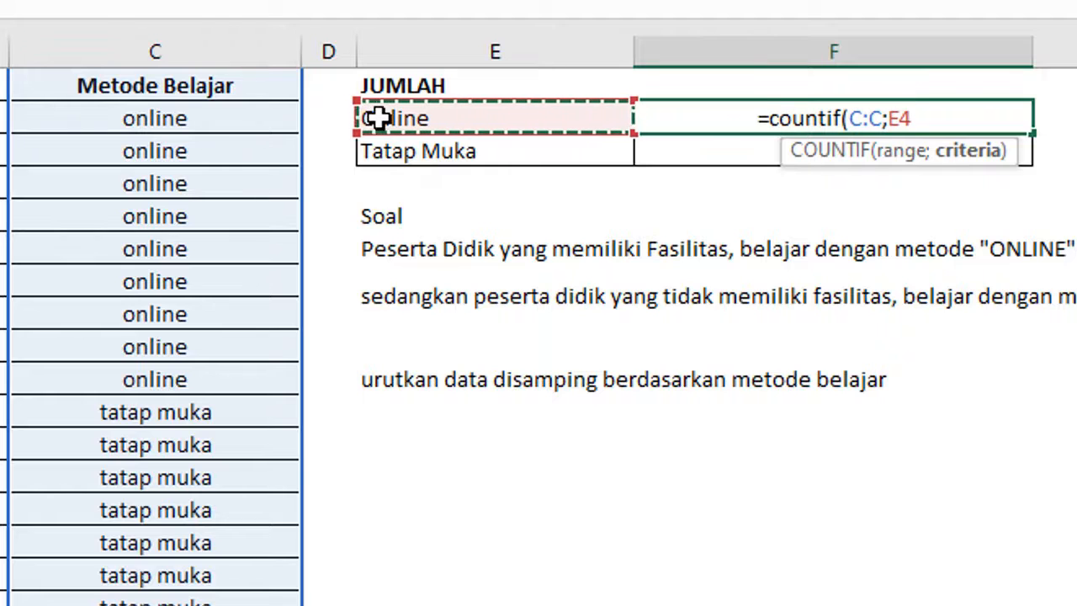
{"action": "type", "text": ")"}
{"action": "key", "text": "Return"}
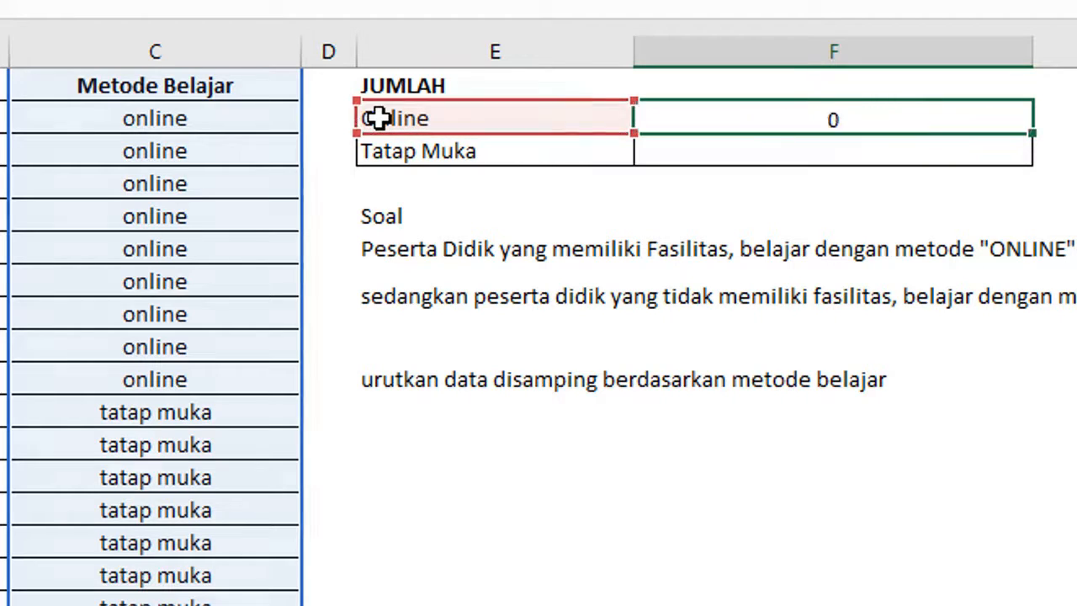
- Fill the Online COUNTIF formula from F4 down to the Tatap Muka cell F5
{"action": "left_click", "coordinate": [986, 123]}
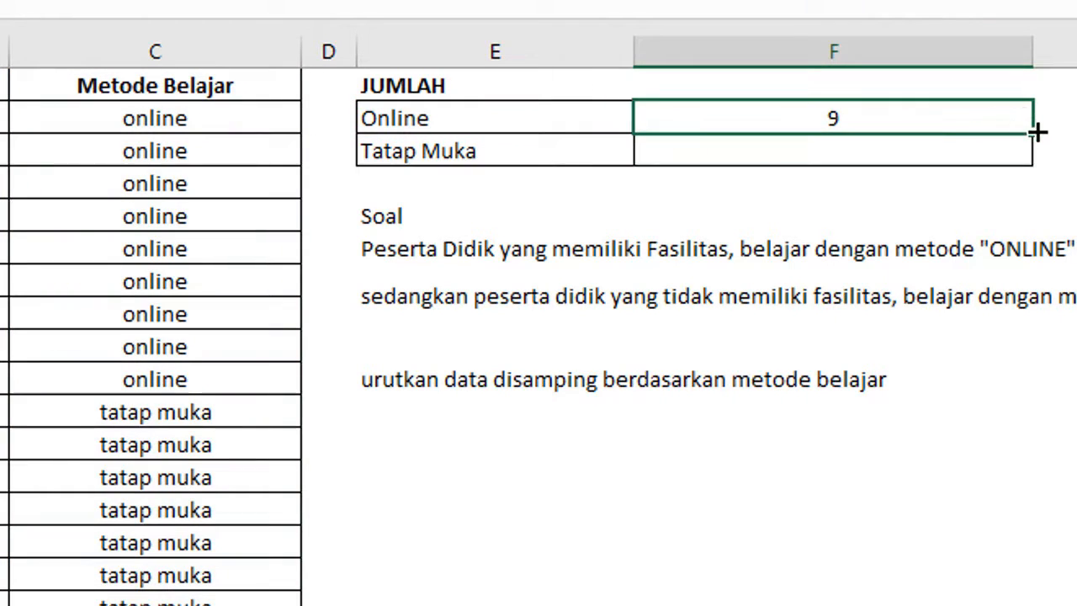
{"action": "left_click_drag", "start_coordinate": [1036, 132], "coordinate": [1028, 161]}
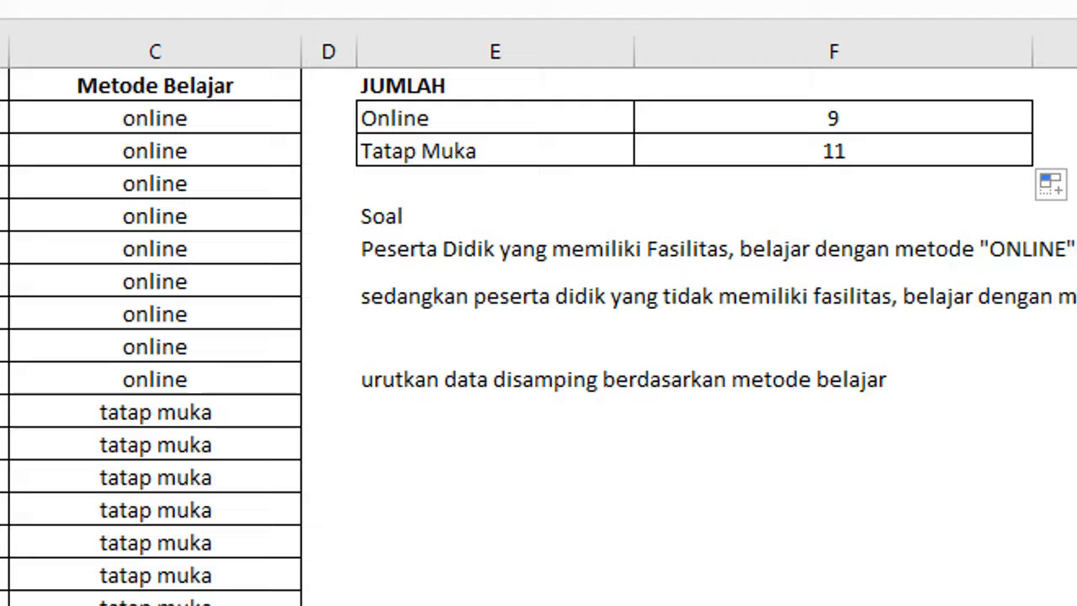
{"action": "left_click", "coordinate": [1005, 598]}
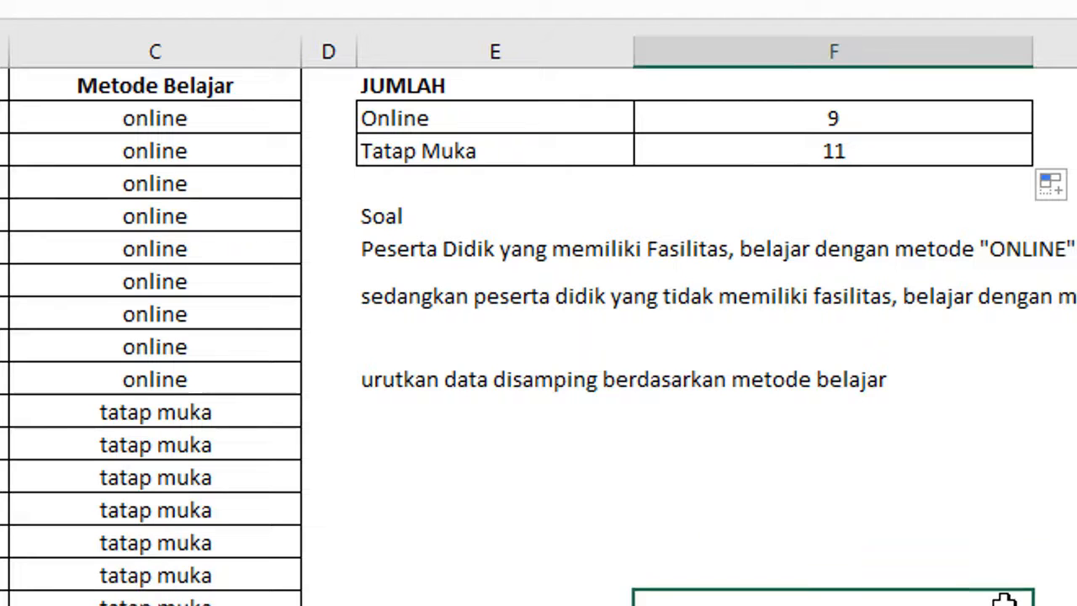
- Open the next exercise sheet and read its Soal rules for assigning learning methods from Fasilitas and Ijin and for sorting the data
{"action": "scroll", "coordinate": [952, 564], "scroll_direction": "up", "scroll_amount": 1}
{"action": "scroll", "coordinate": [951, 565], "scroll_direction": "down", "scroll_amount": 2}
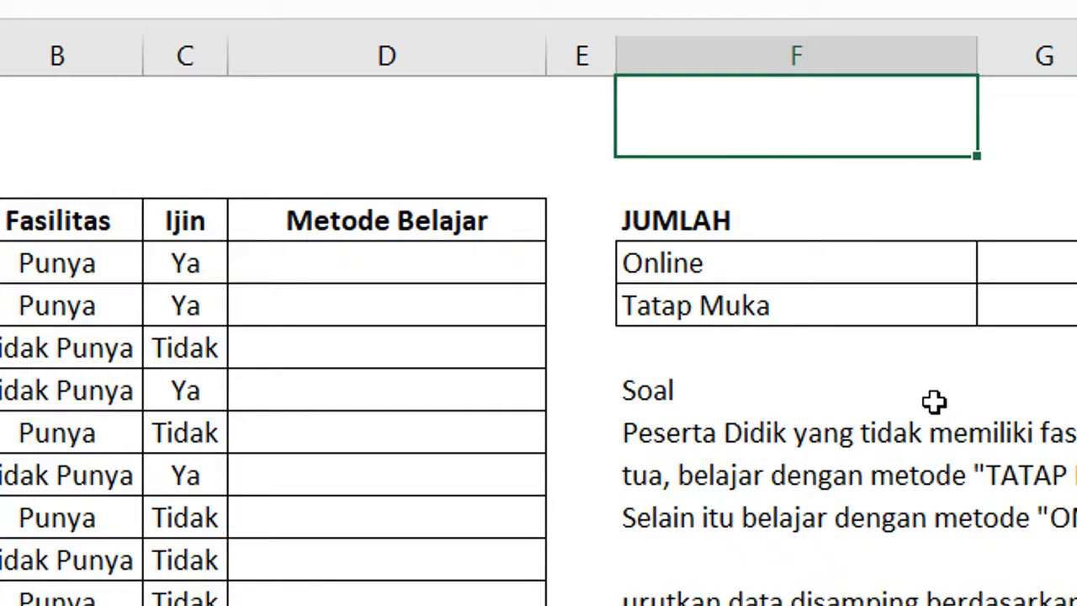
{"action": "scroll", "coordinate": [954, 410], "scroll_direction": "down", "scroll_amount": 1}
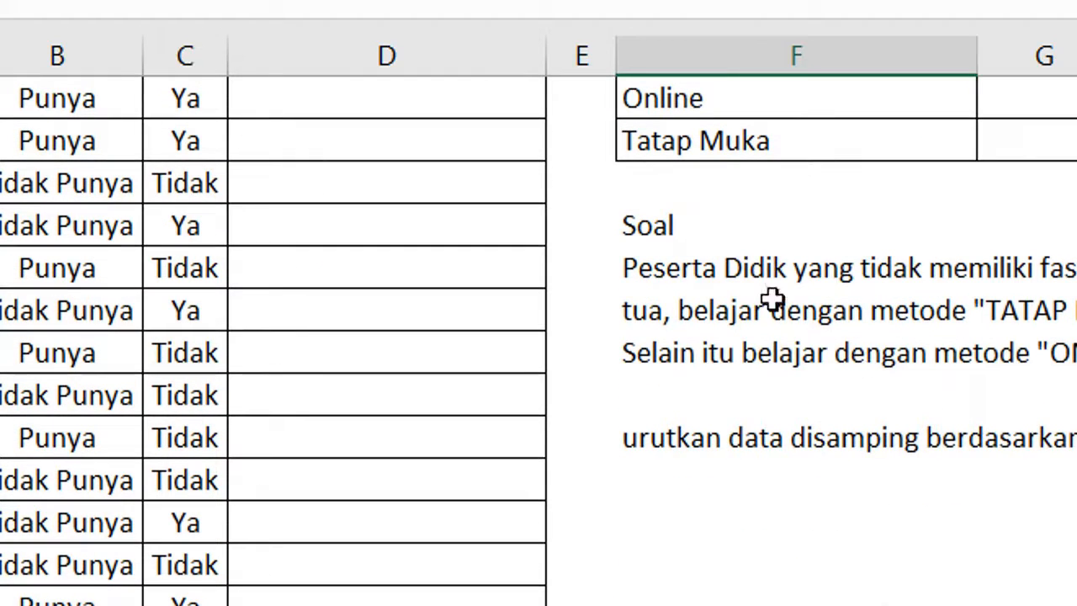
{"action": "left_click", "coordinate": [658, 265]}
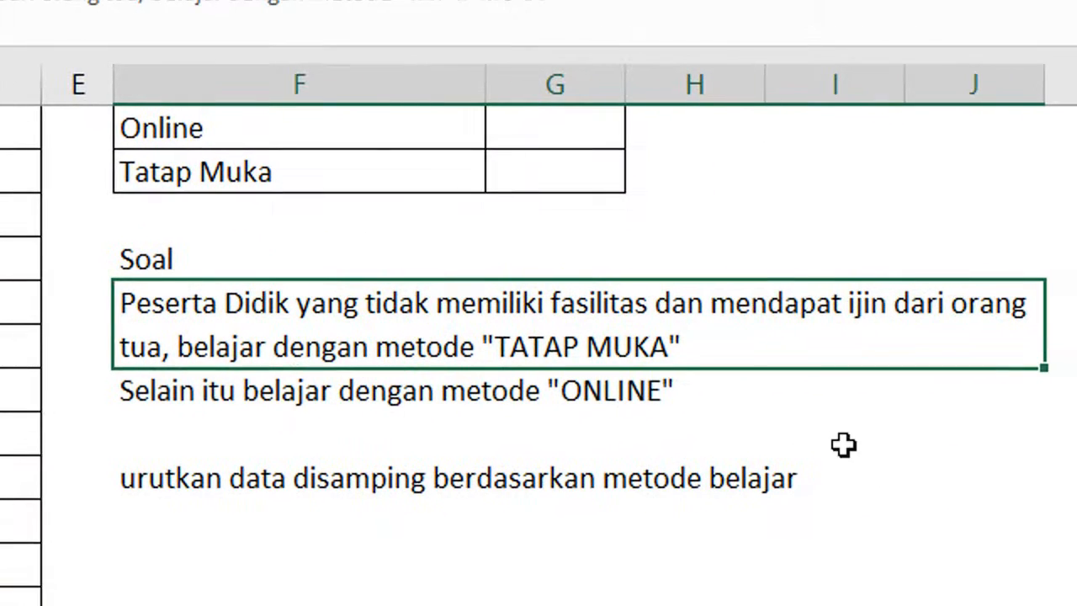
{"action": "left_click", "coordinate": [874, 433]}
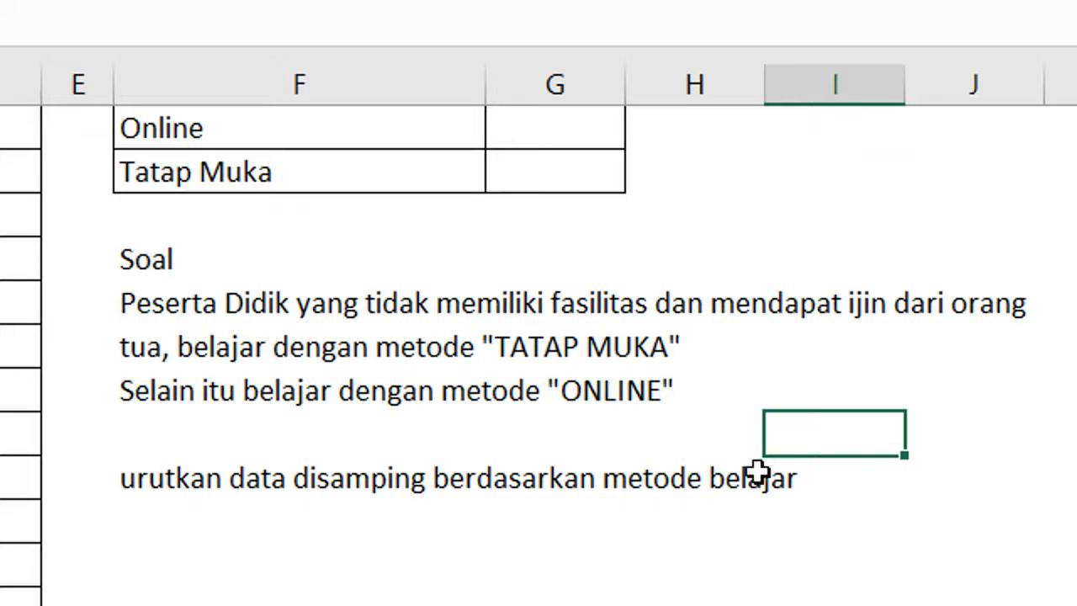
{"action": "left_click", "coordinate": [606, 351]}
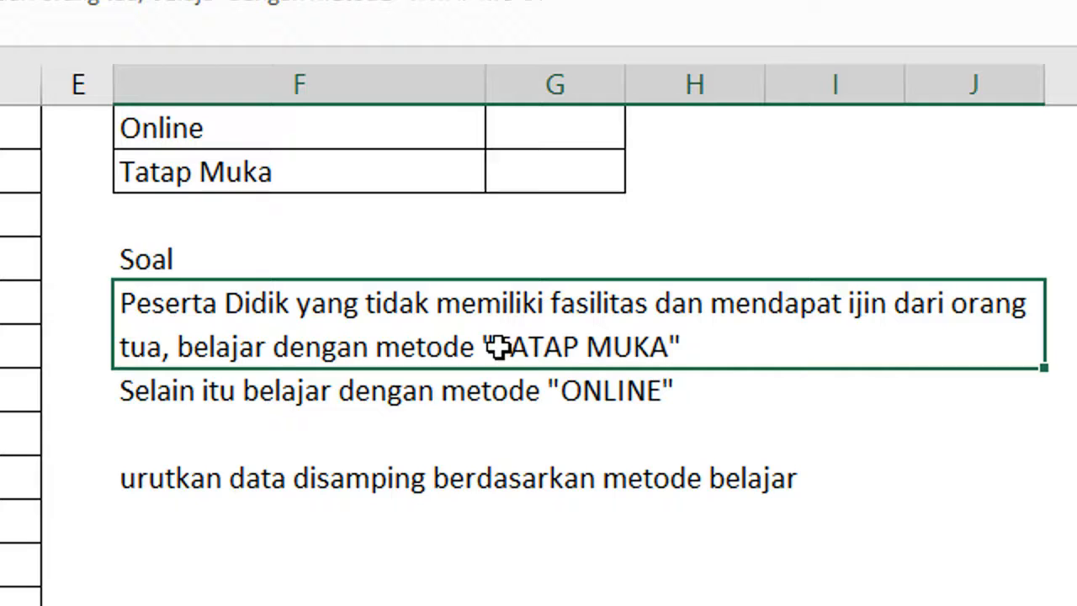
{"action": "scroll", "coordinate": [496, 346], "scroll_direction": "up", "scroll_amount": 2}
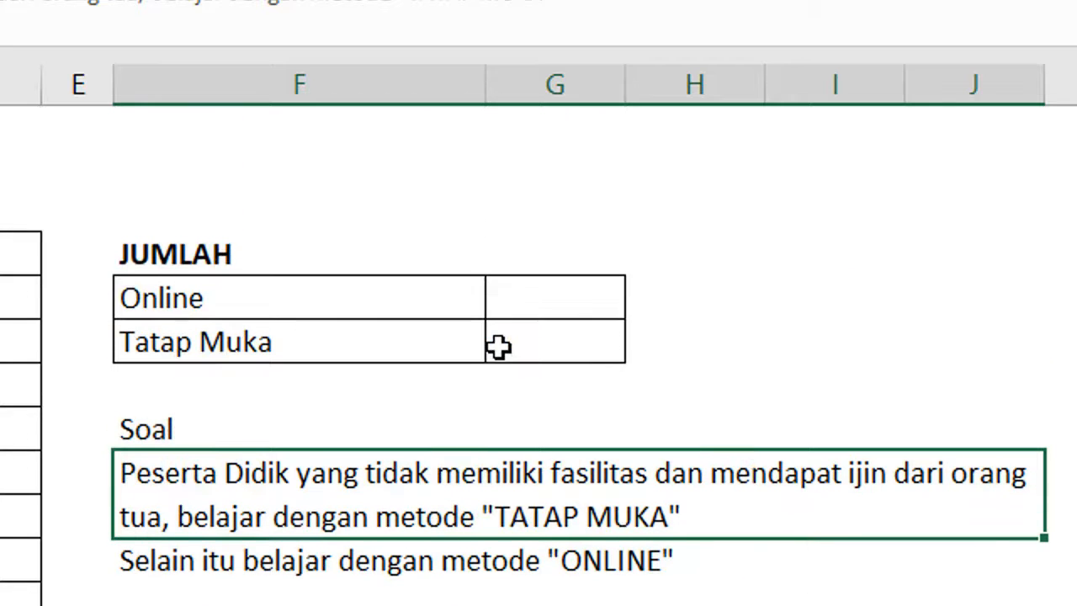
{"action": "left_click_drag", "start_coordinate": [55, 100], "coordinate": [373, 152]}
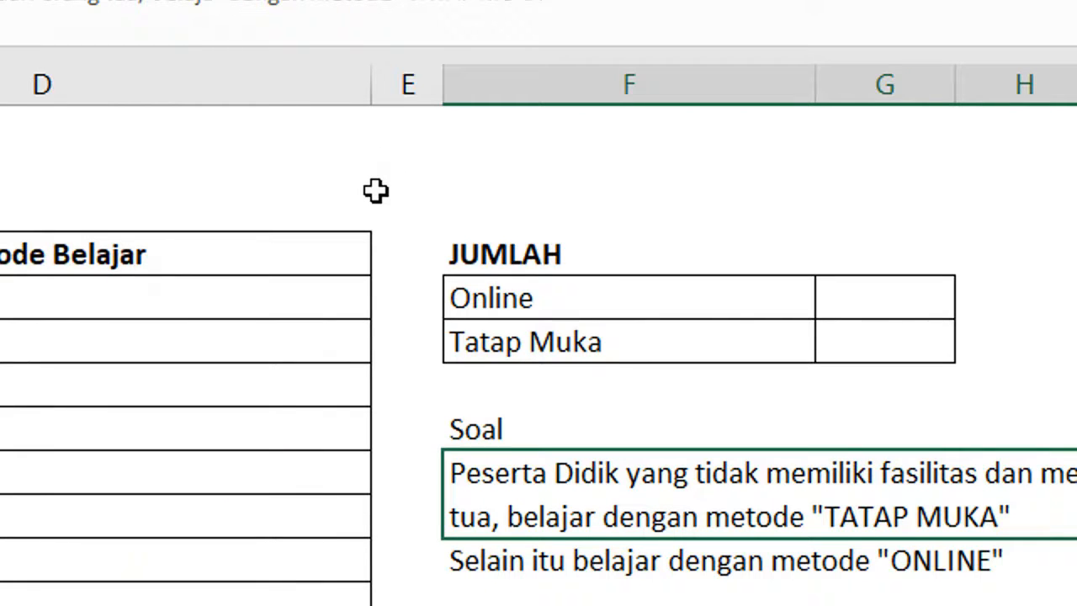
- Start an IF formula in D4 with the AND test that B4 equals "tidak punya" and C4 equals "ya"
{"action": "left_click", "coordinate": [8, 290]}
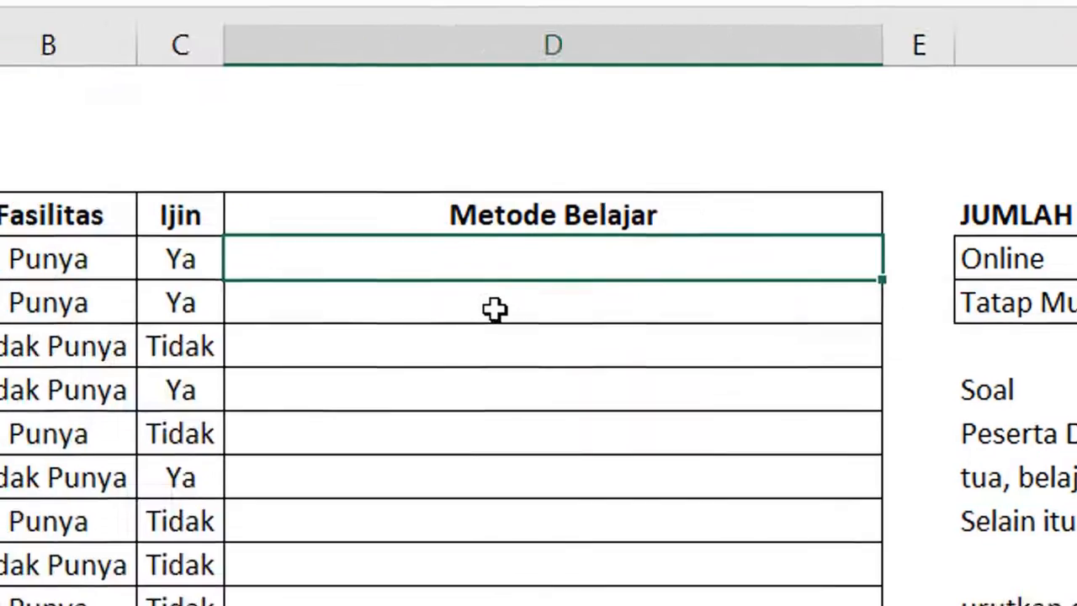
{"action": "type", "text": "="}
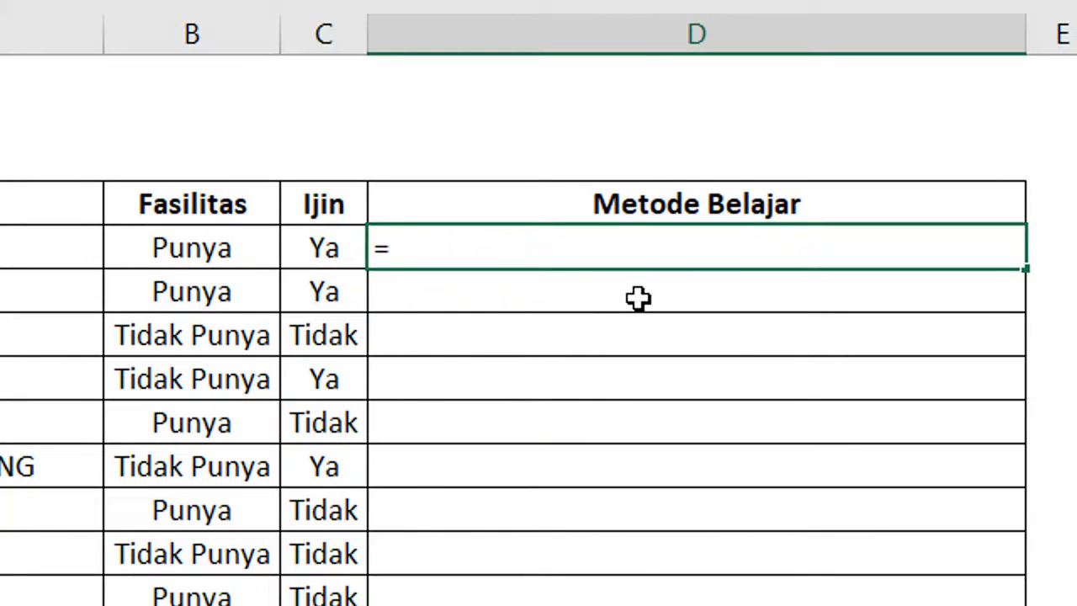
{"action": "type", "text": "if("}
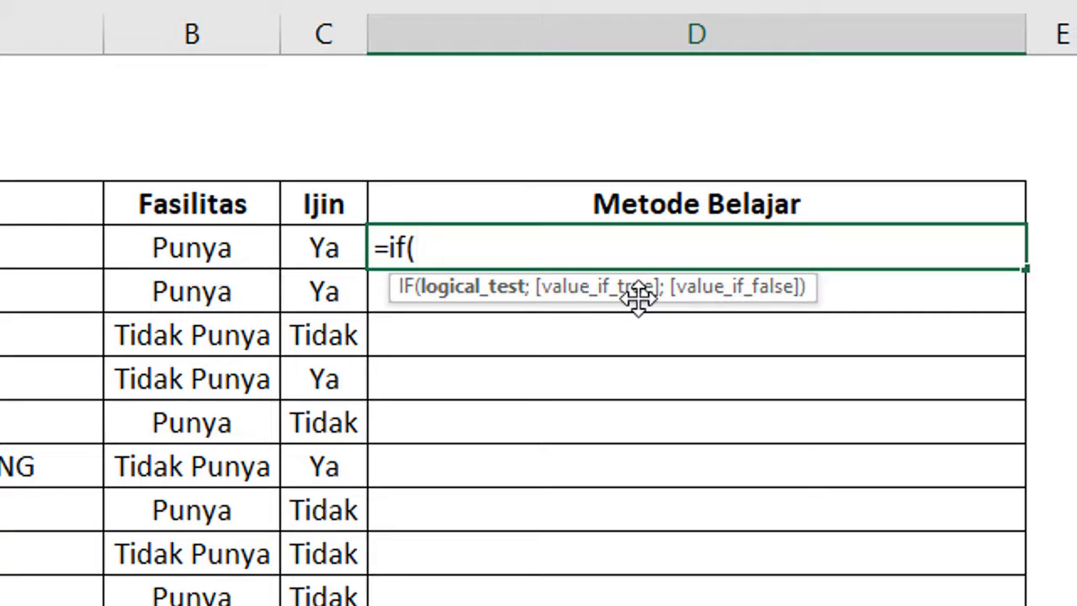
{"action": "type", "text": "and("}
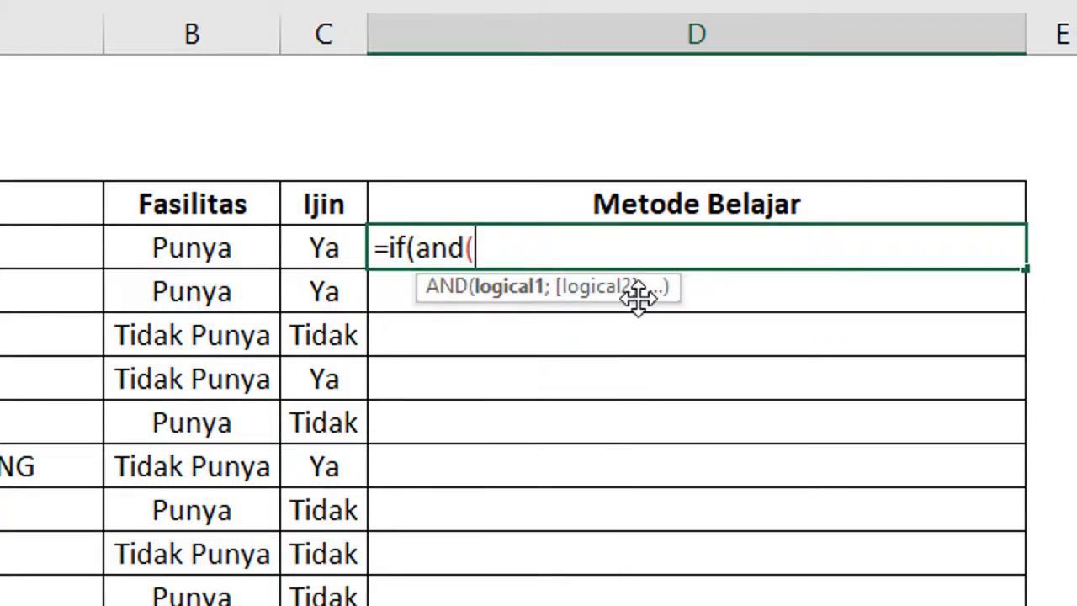
{"action": "left_click", "coordinate": [173, 245]}
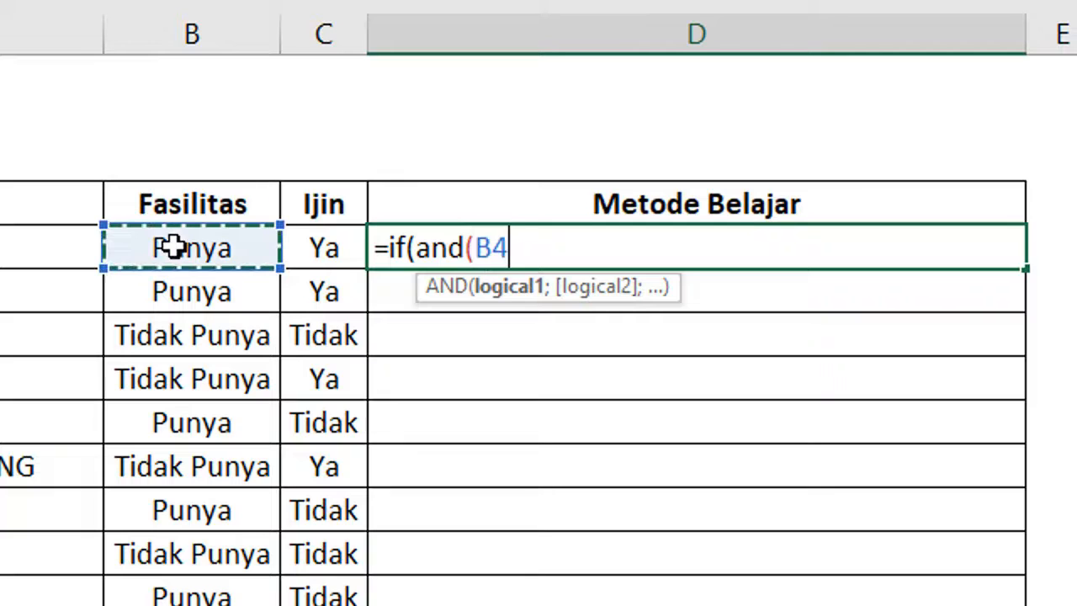
{"action": "type", "text": "="}
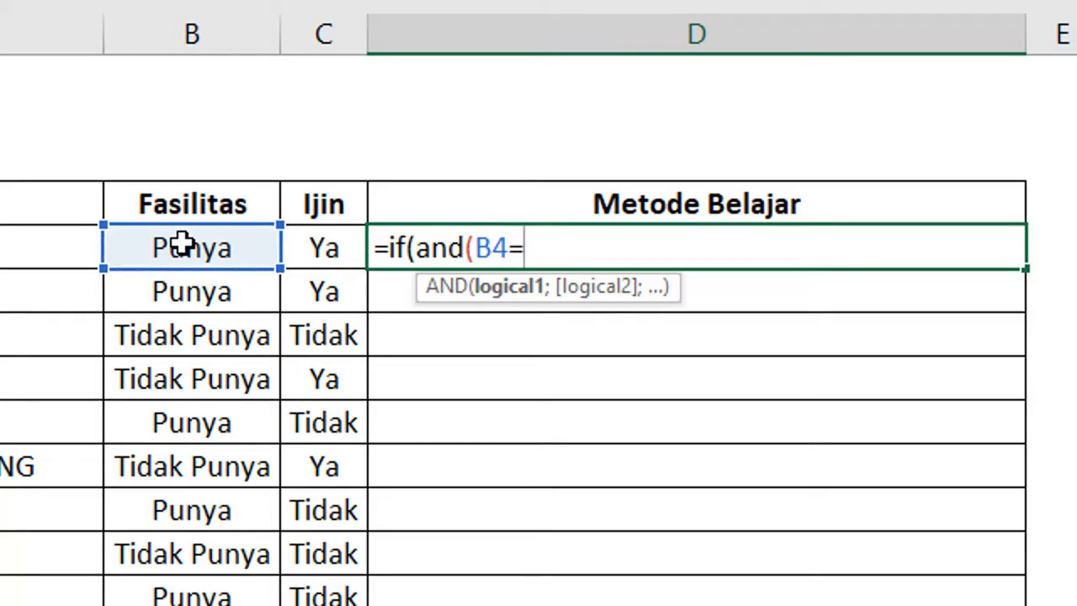
{"action": "type", "text": "\"ti"}
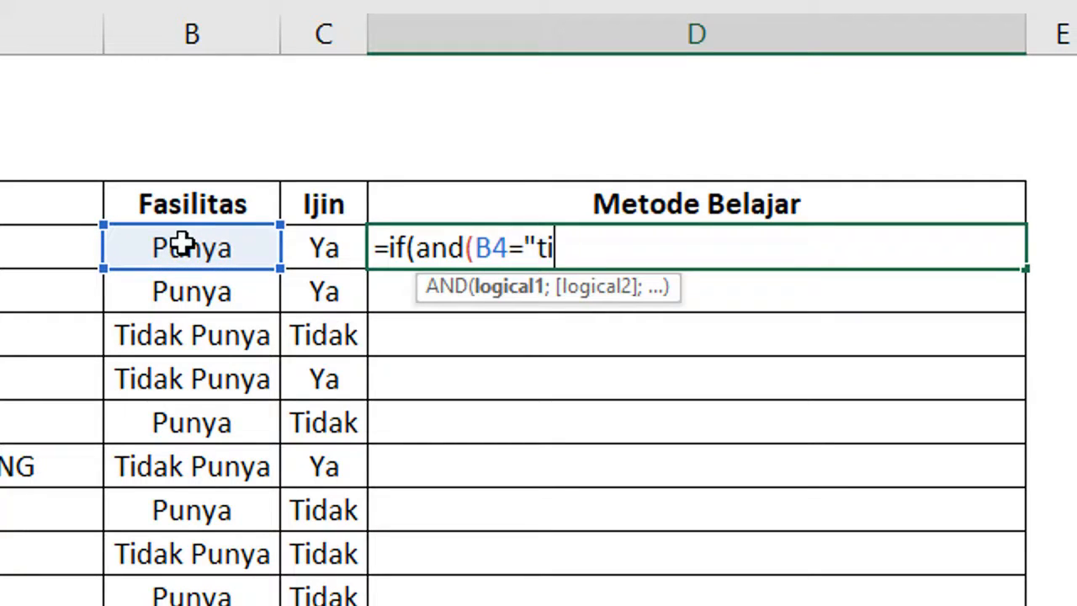
{"action": "type", "text": "dak punya"}
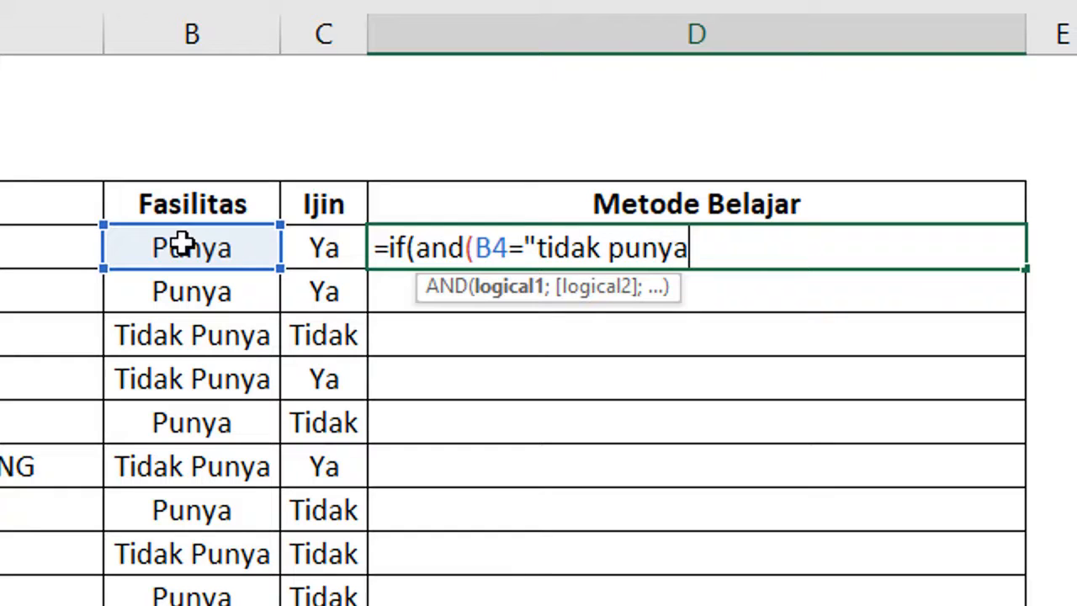
{"action": "type", "text": "\";"}
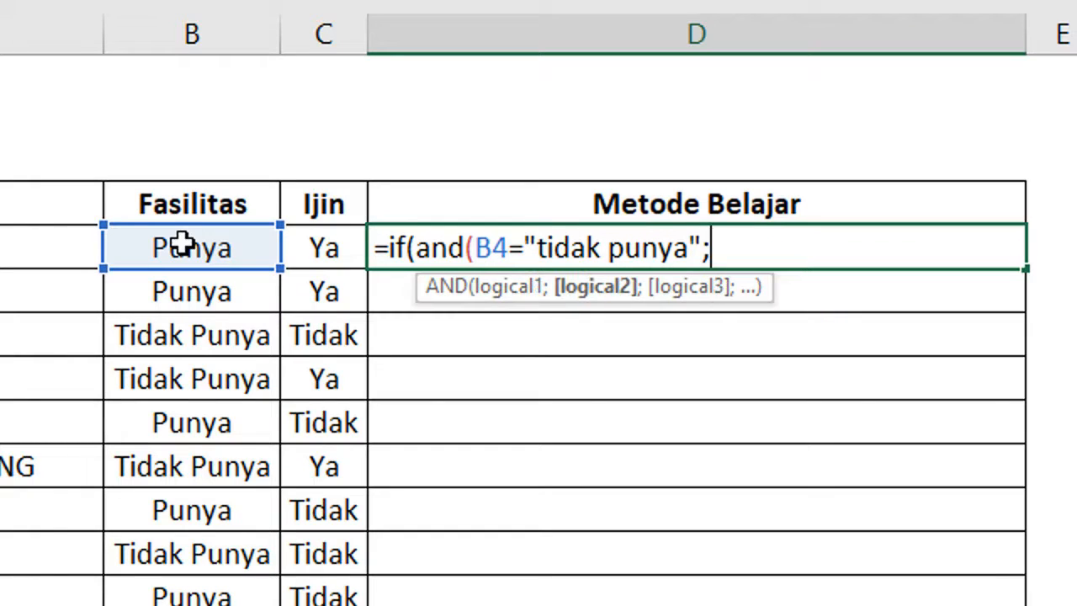
{"action": "left_click", "coordinate": [306, 257]}
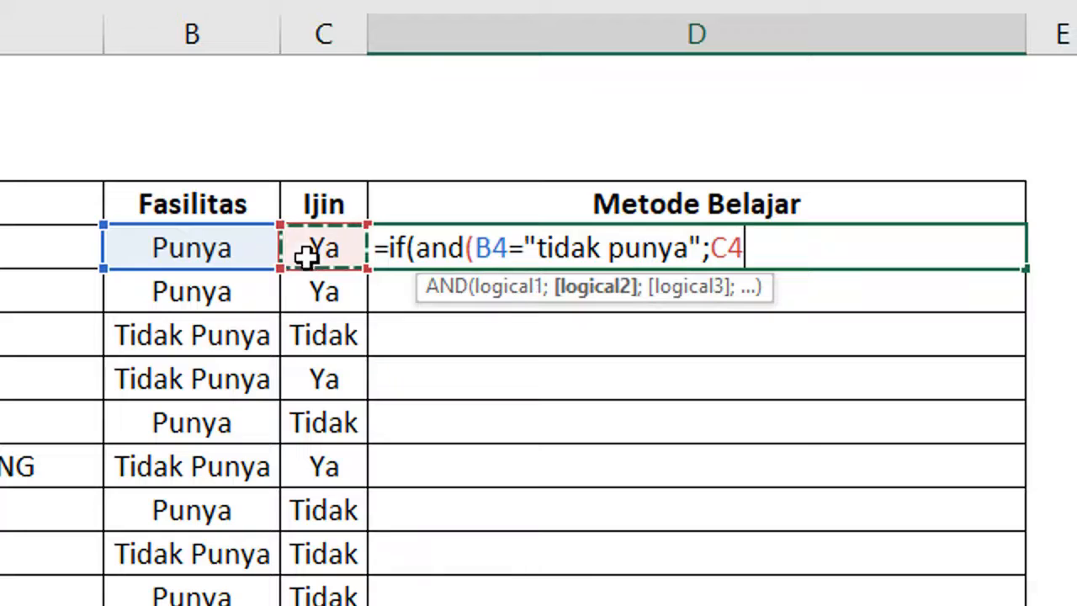
{"action": "type", "text": "="}
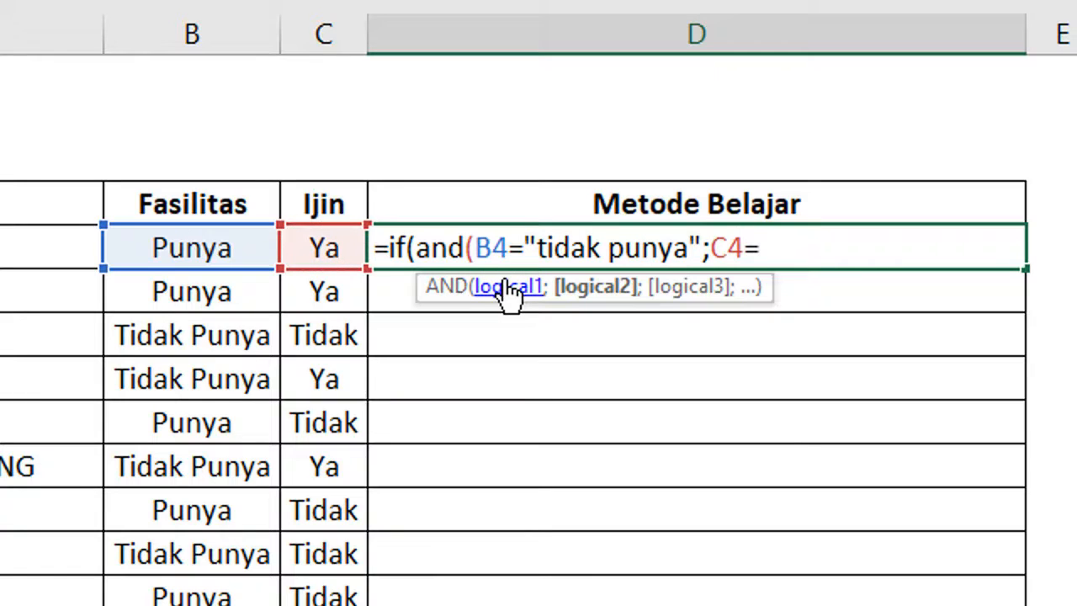
{"action": "type", "text": "\"ya\""}
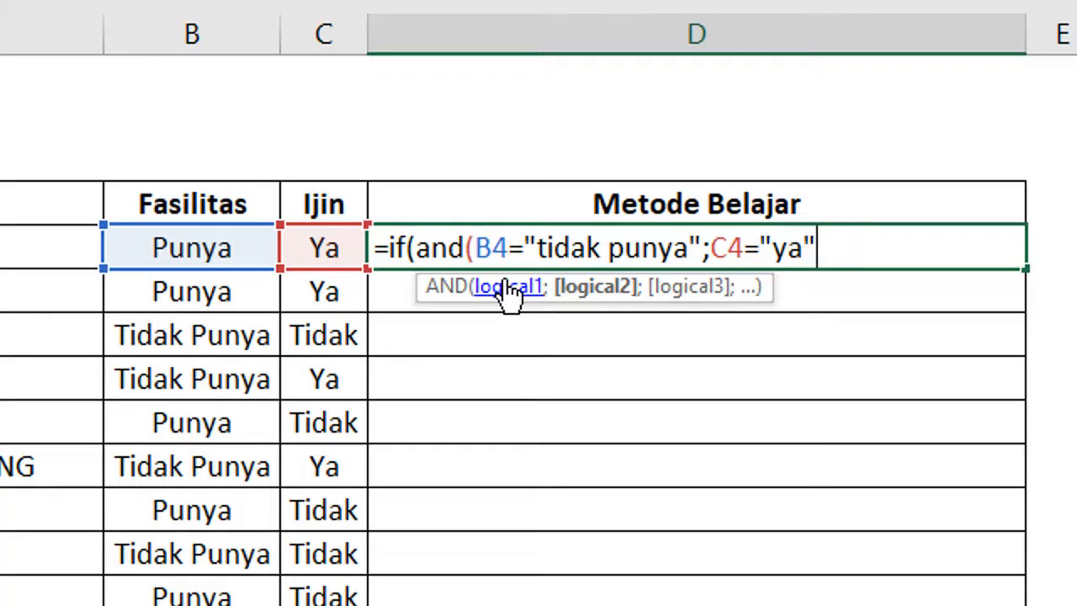
{"action": "type", "text": ")"}
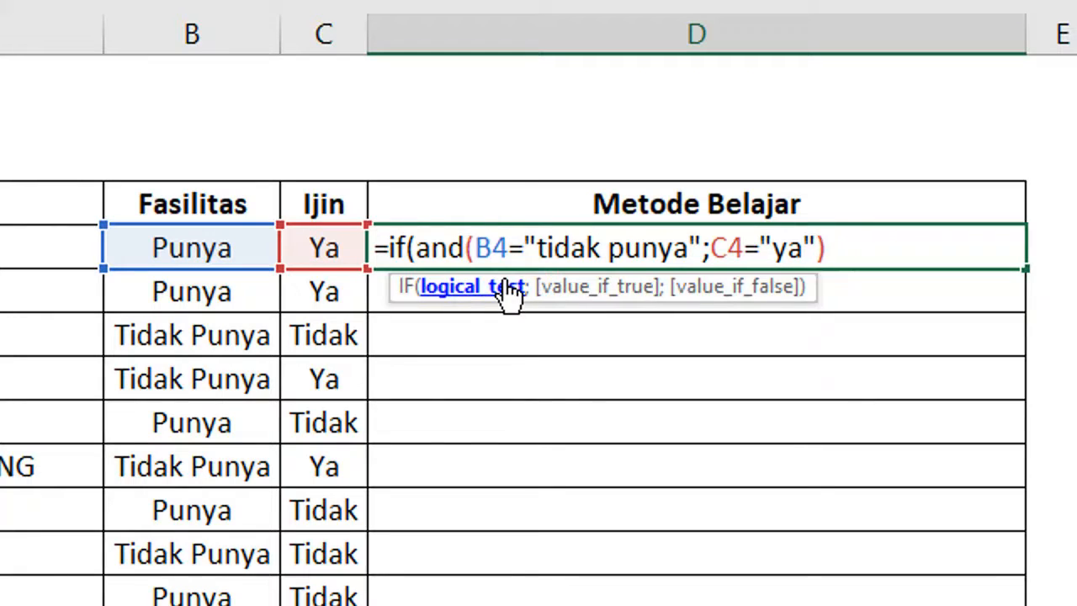
- Complete the IF formula in D4 with "tatap muka" as the true result and "online" as the false result
{"action": "type", "text": ";"}
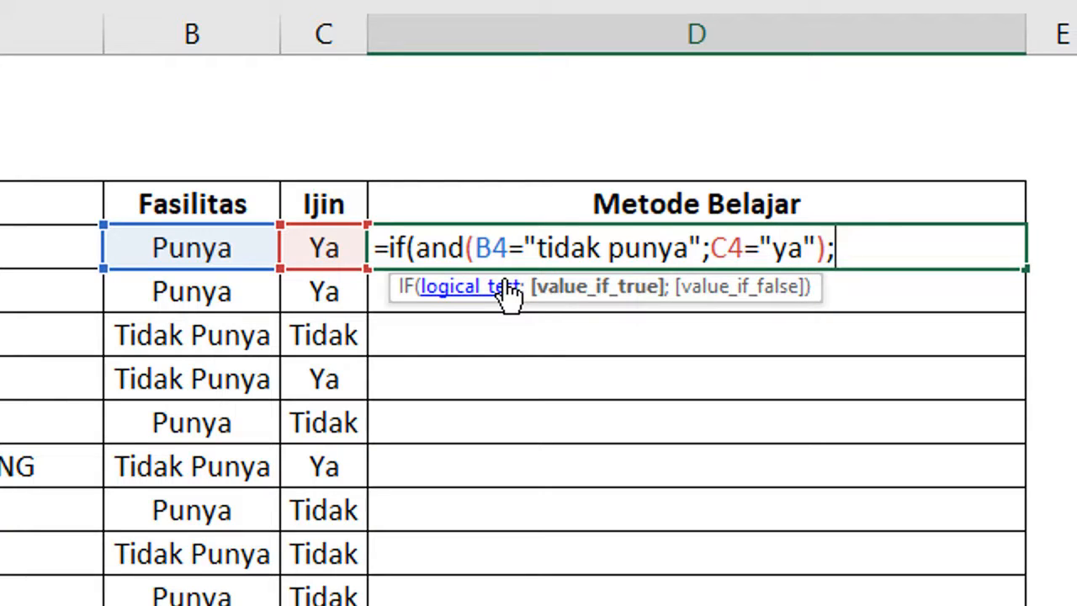
{"action": "type", "text": "\"tatap m"}
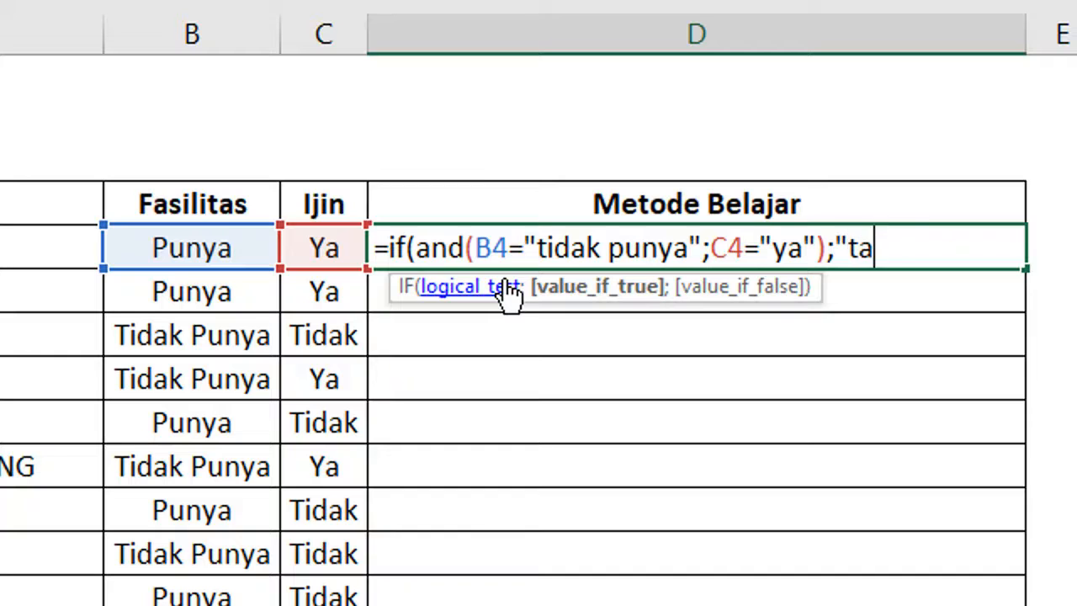
{"action": "type", "text": "uka\""}
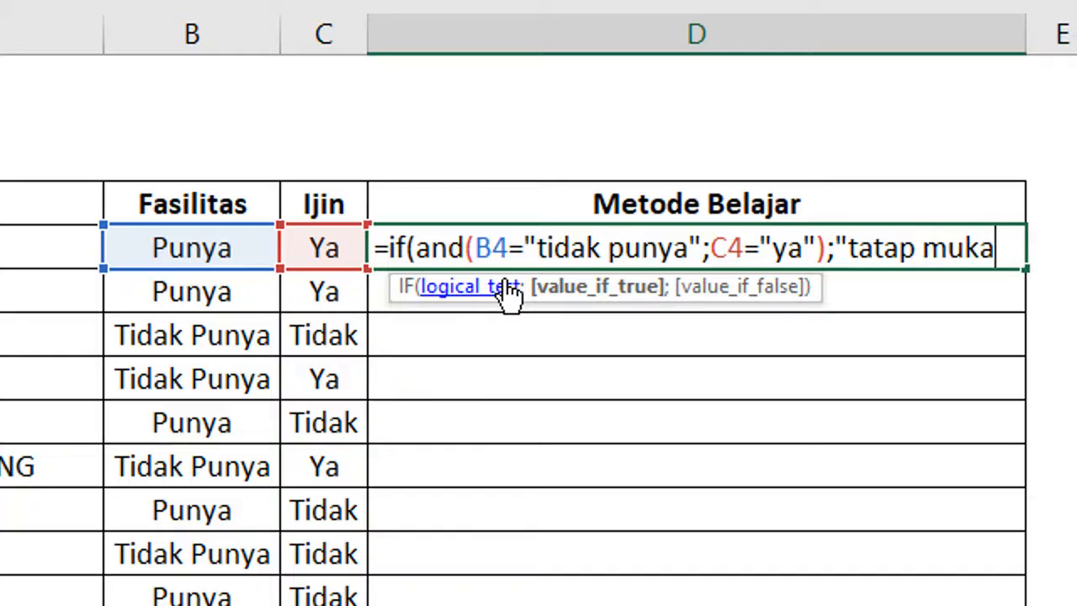
{"action": "type", "text": ";\""}
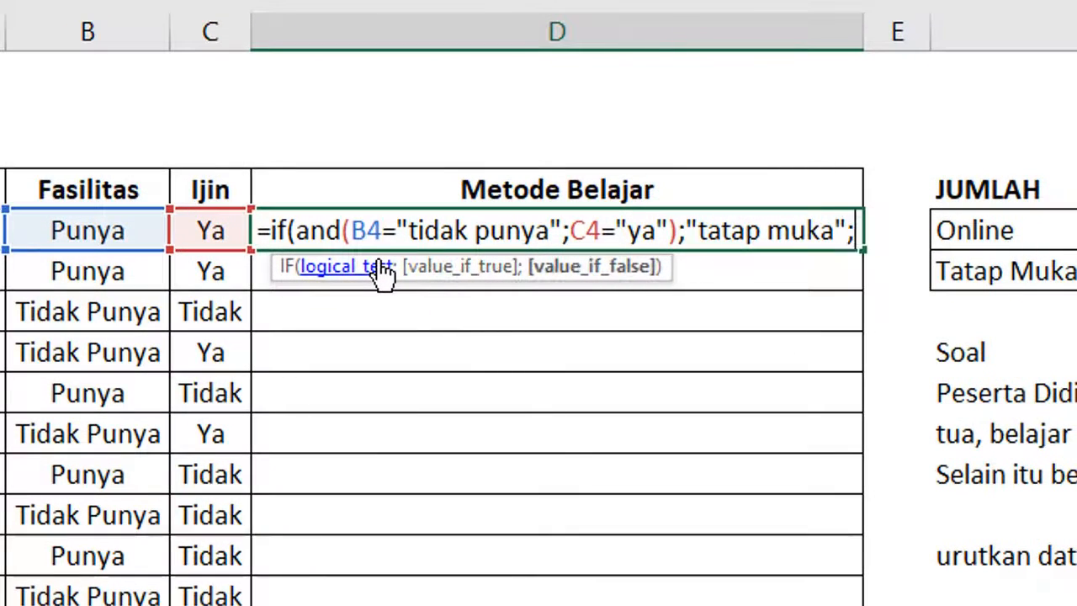
{"action": "type", "text": "online"}
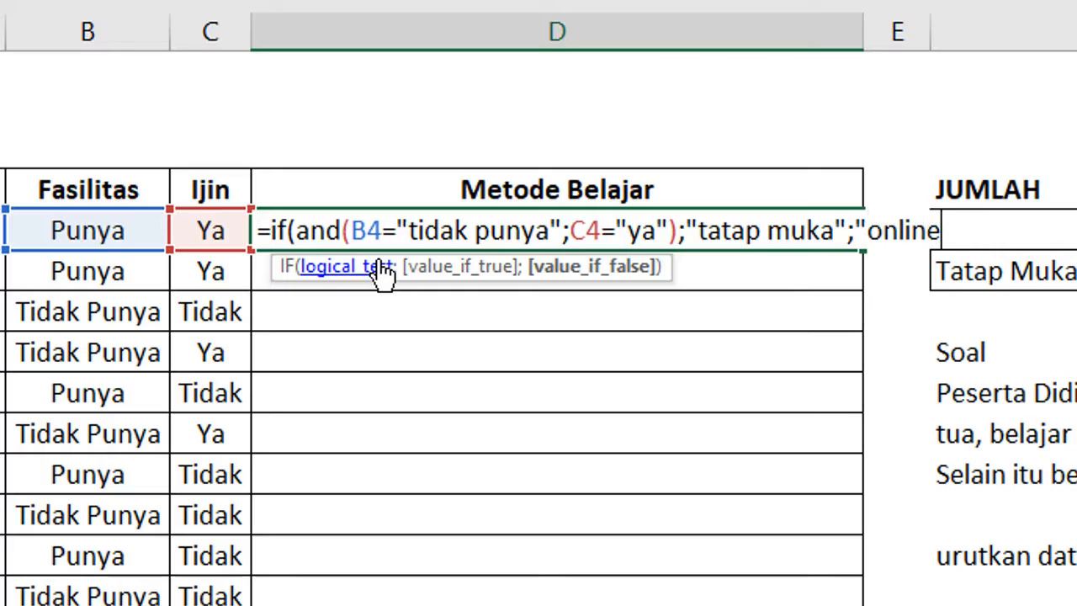
{"action": "type", "text": "\")"}
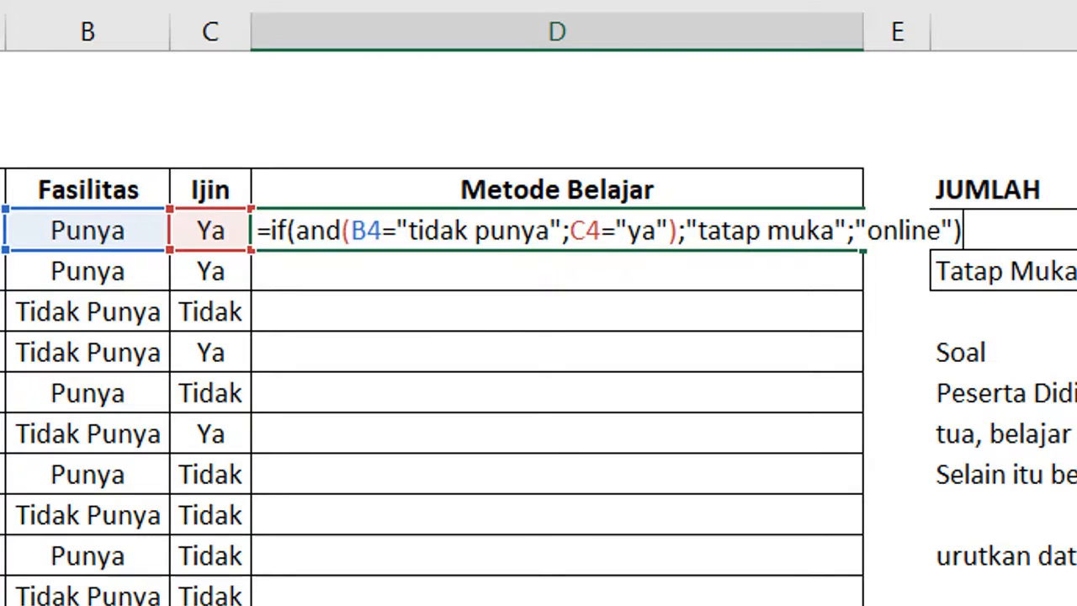
{"action": "key", "text": "Return"}
{"action": "key", "text": "Up"}
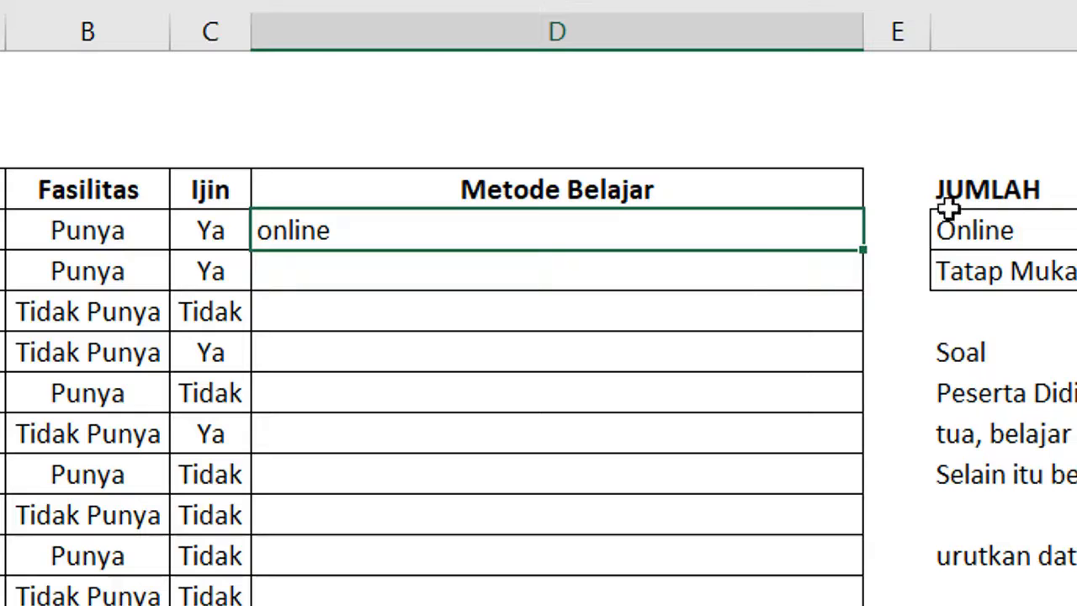
- Centre the contents of D4 and fill its formula down the whole Metode Belajar column
{"action": "scroll", "coordinate": [855, 254], "scroll_direction": "down", "scroll_amount": 1}
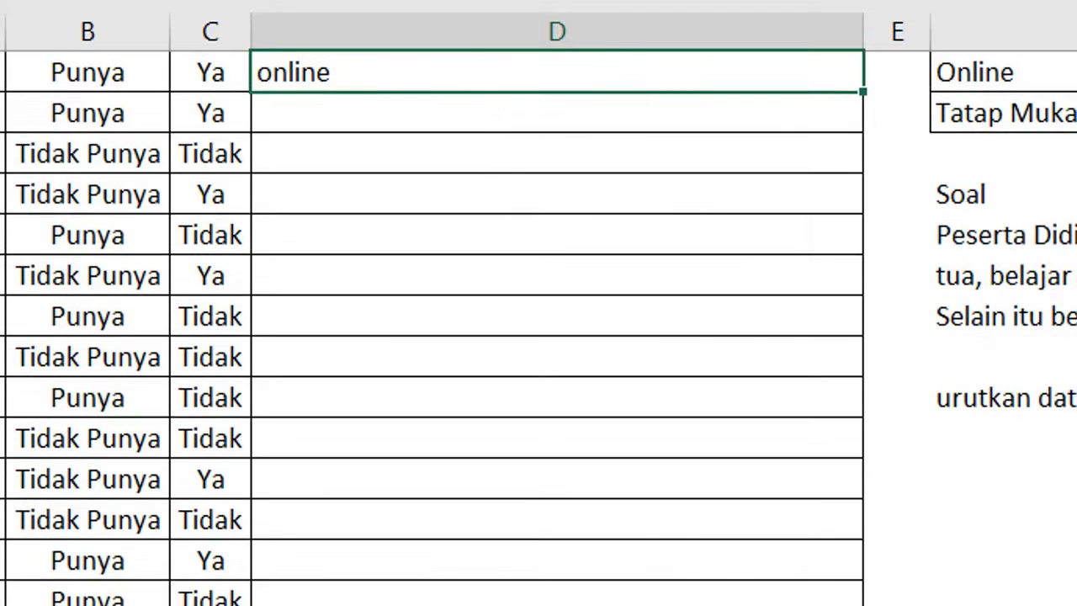
{"action": "key", "text": "alt+h"}
{"action": "key", "text": "a"}
{"action": "key", "text": "c"}
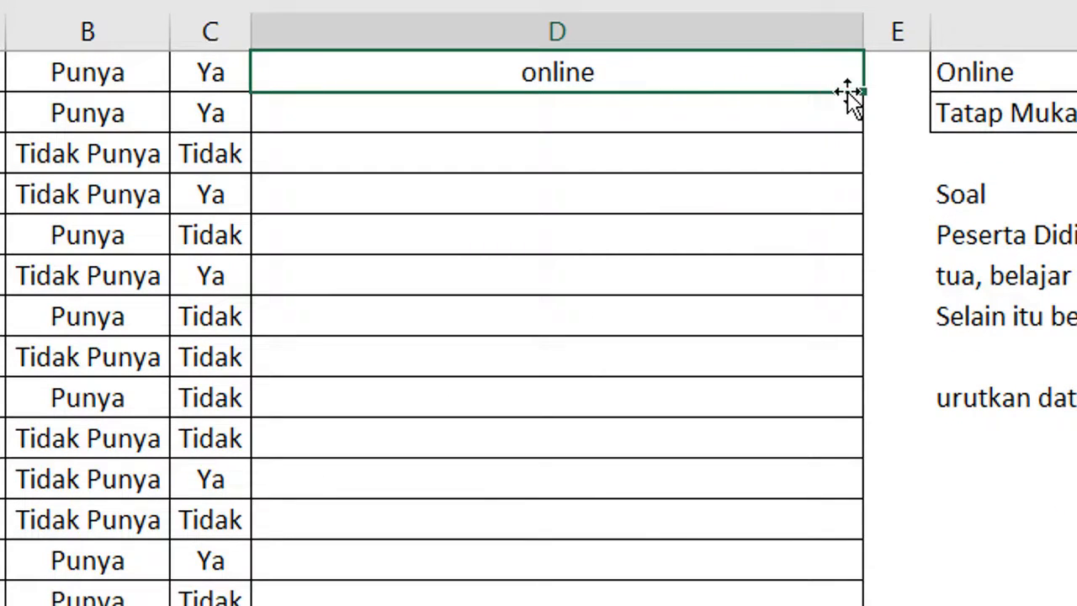
{"action": "double_click", "coordinate": [862, 92]}
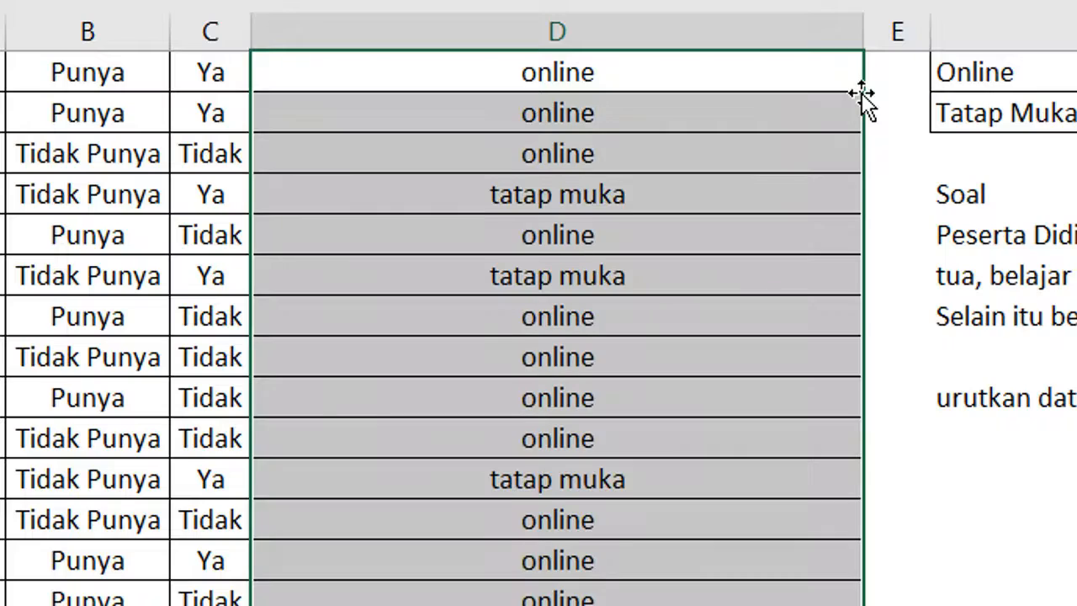
{"action": "scroll", "coordinate": [863, 125], "scroll_direction": "down", "scroll_amount": 2}
{"action": "scroll", "coordinate": [866, 152], "scroll_direction": "up", "scroll_amount": 3}
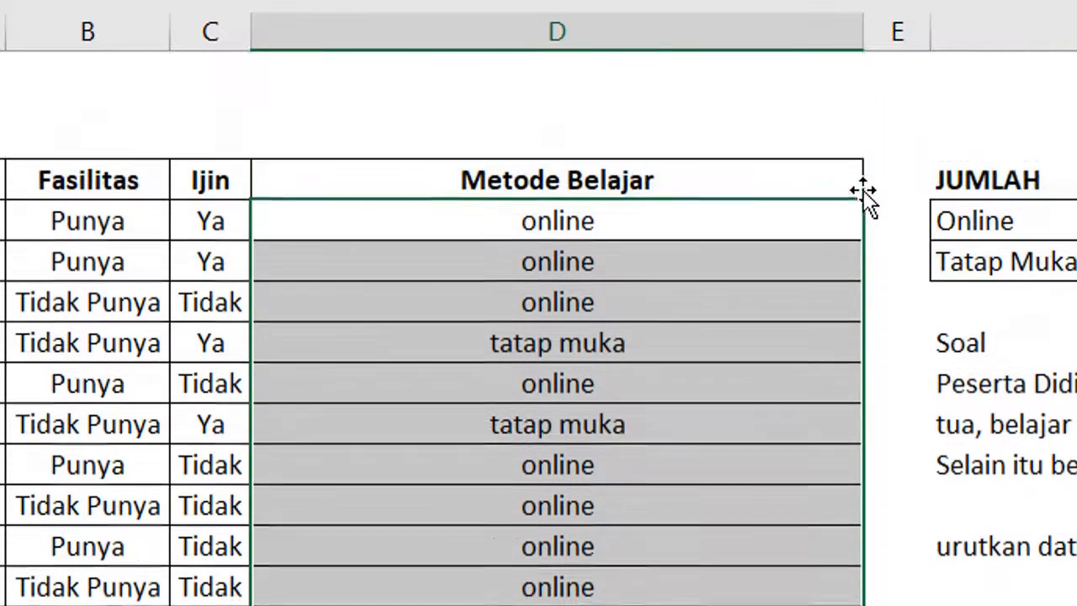
- Autofit the width of the Metode Belajar column D to its contents
{"action": "double_click", "coordinate": [858, 38]}
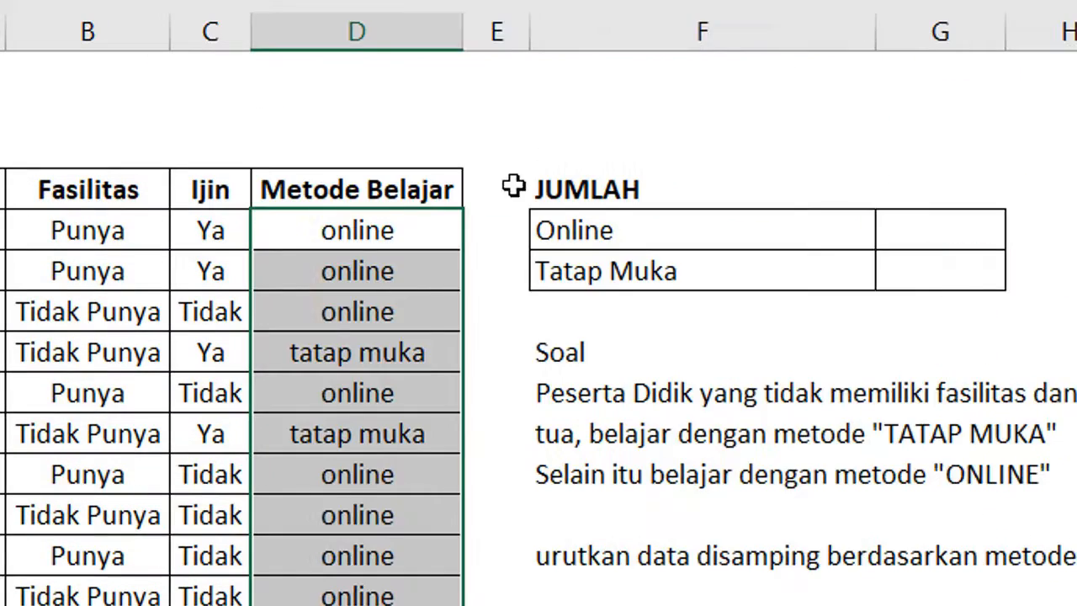
{"action": "left_click", "coordinate": [537, 153]}
{"action": "scroll", "coordinate": [576, 134], "scroll_direction": "down", "scroll_amount": 1}
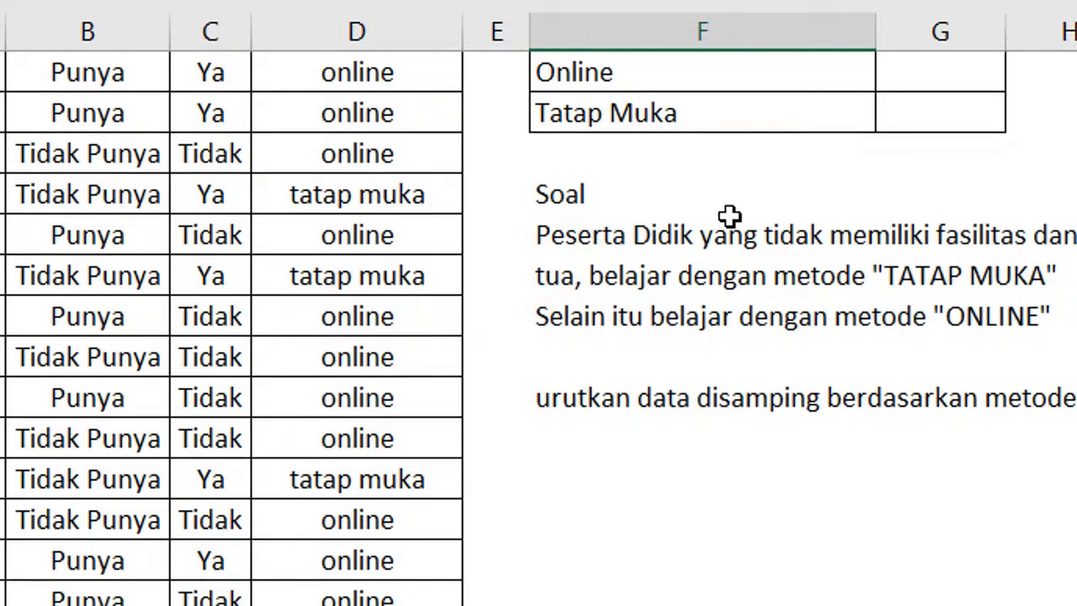
- Sort the student table, from the headers in row 3 across columns A to D, by Metode Belajar values
{"action": "left_click", "coordinate": [579, 390]}
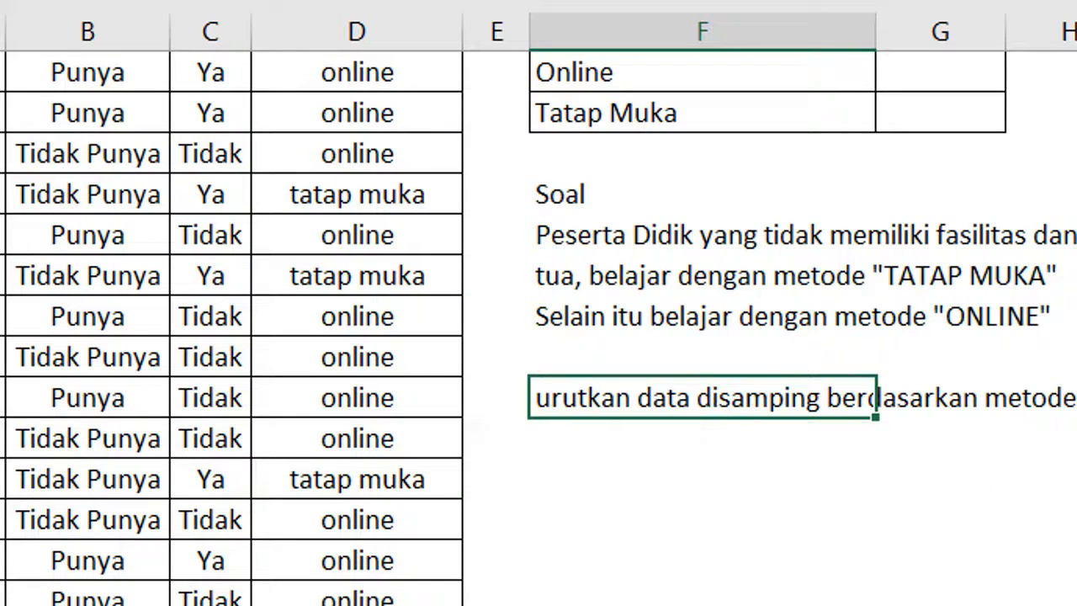
{"action": "scroll", "coordinate": [817, 308], "scroll_direction": "up", "scroll_amount": 1}
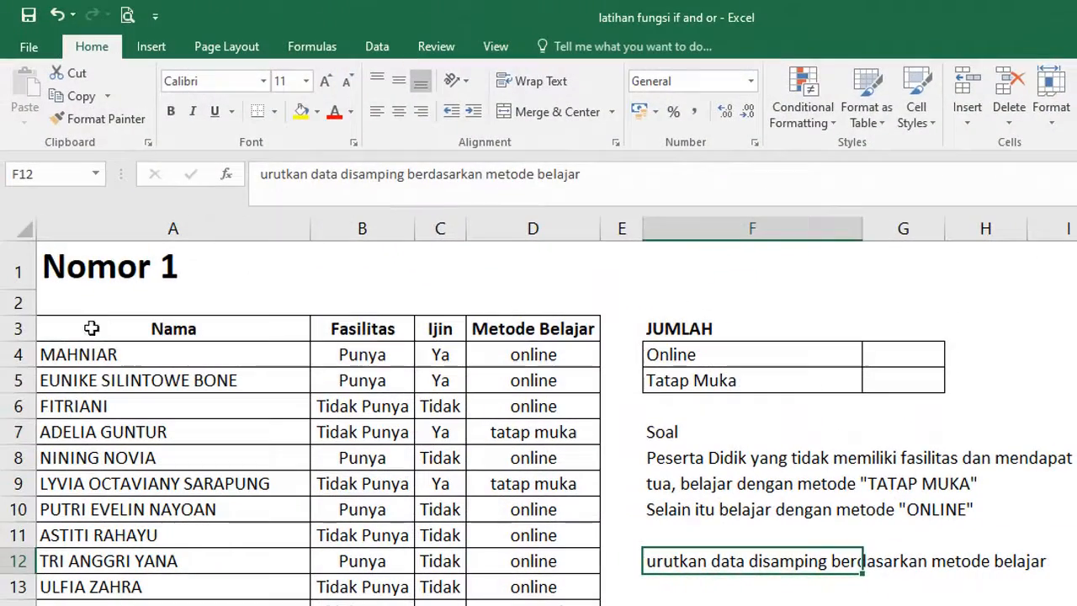
{"action": "mouse_move", "coordinate": [21, 306]}
{"action": "left_mouse_down"}
{"action": "mouse_move", "coordinate": [236, 332]}
{"action": "mouse_move", "coordinate": [400, 582]}
{"action": "mouse_move", "coordinate": [538, 602]}
{"action": "left_mouse_up"}
{"action": "scroll", "coordinate": [538, 601], "scroll_direction": "up", "scroll_amount": 3}
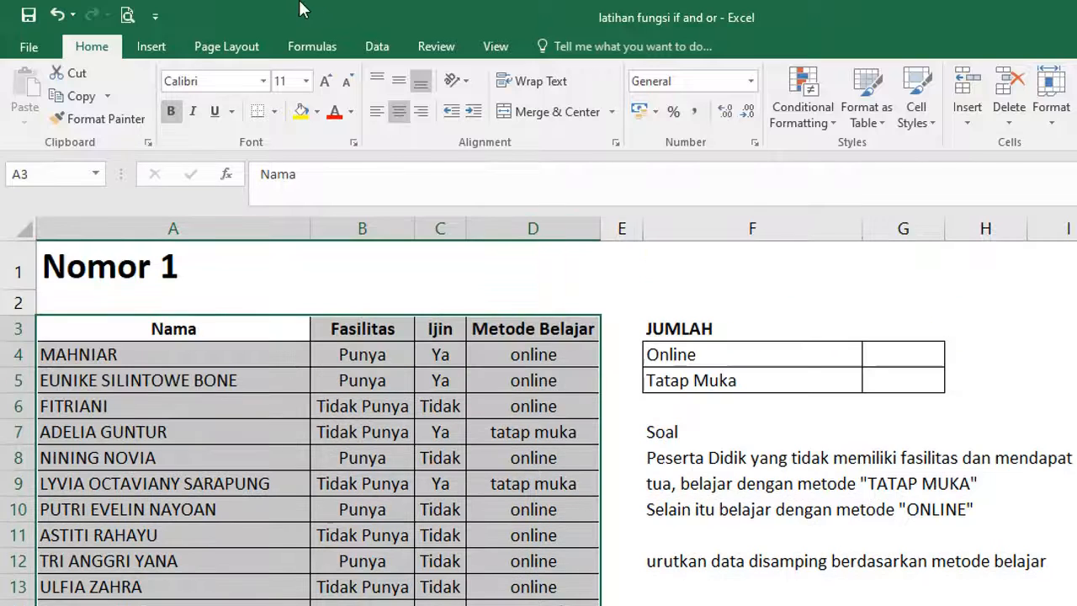
{"action": "left_click", "coordinate": [378, 50]}
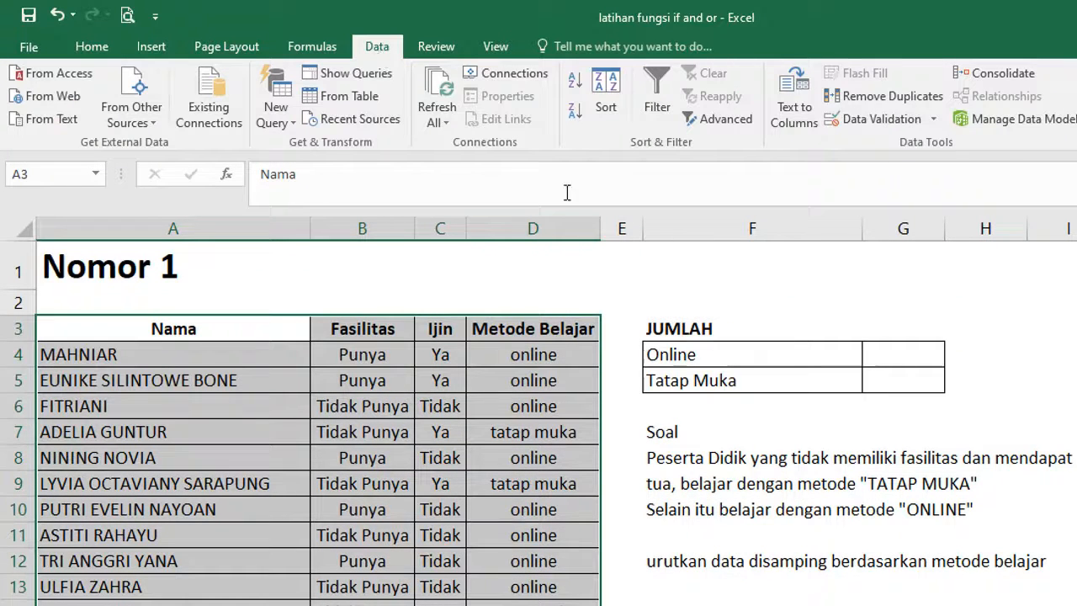
{"action": "left_click", "coordinate": [607, 118]}
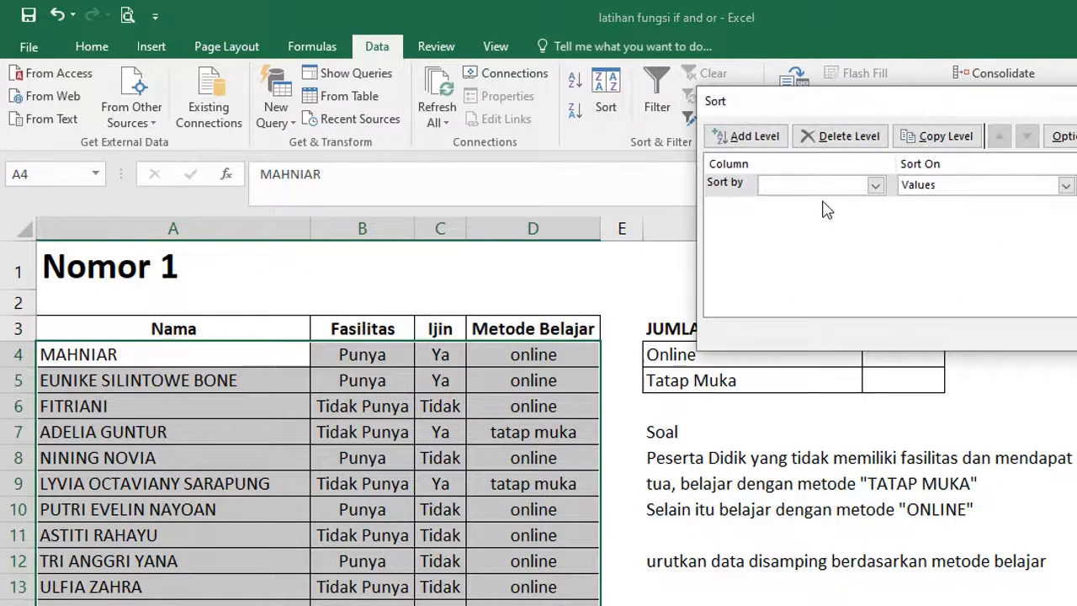
{"action": "left_click", "coordinate": [875, 185]}
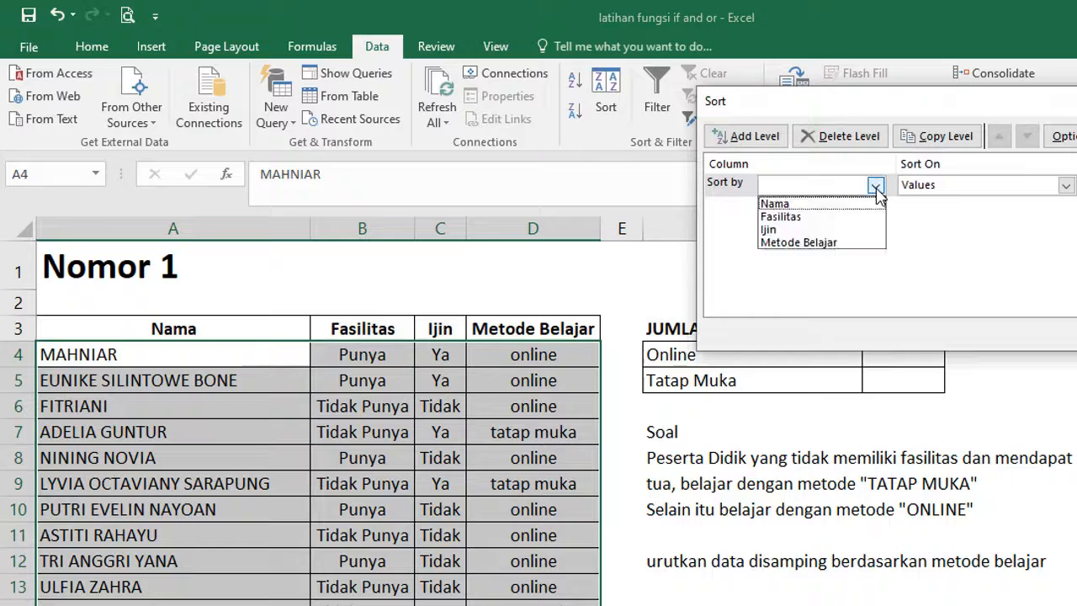
{"action": "left_click", "coordinate": [813, 244]}
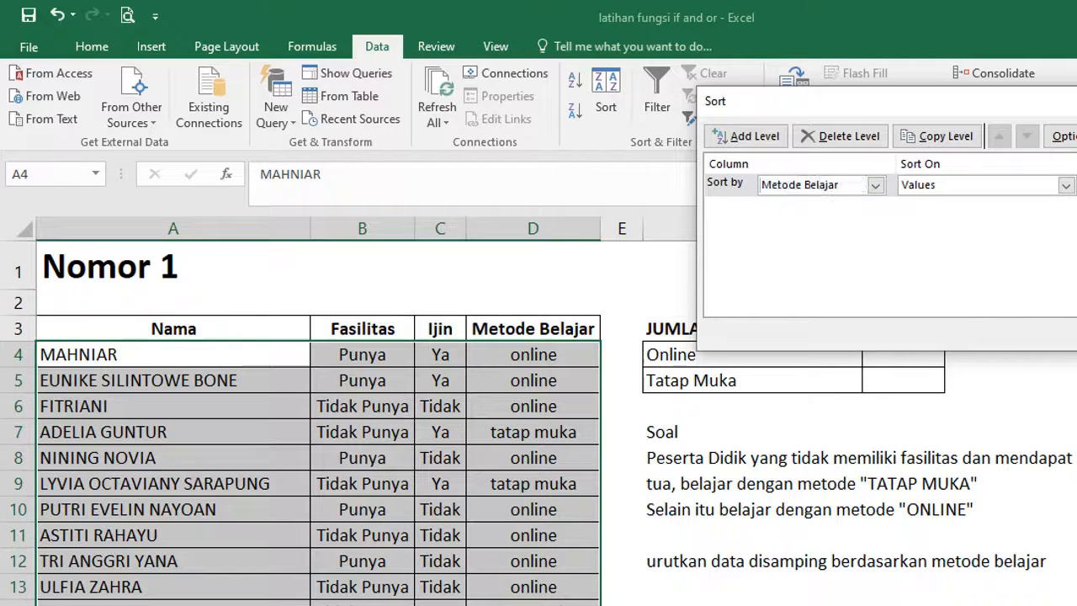
{"action": "key", "text": "Return"}
{"action": "left_click", "coordinate": [680, 292]}
{"action": "scroll", "coordinate": [679, 292], "scroll_direction": "down", "scroll_amount": 3}
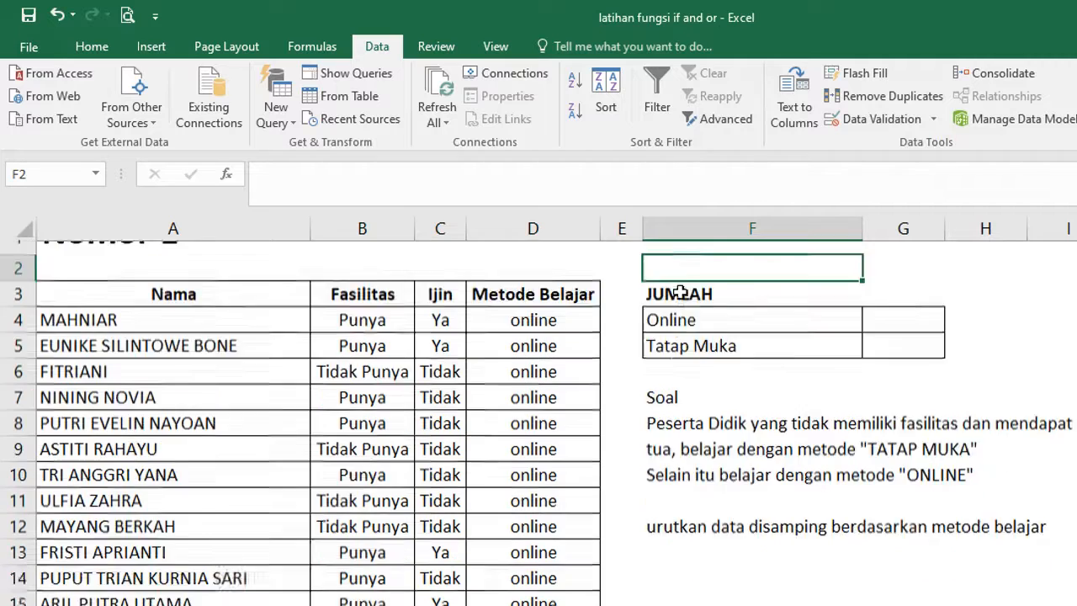
{"action": "scroll", "coordinate": [631, 545], "scroll_direction": "up", "scroll_amount": 2}
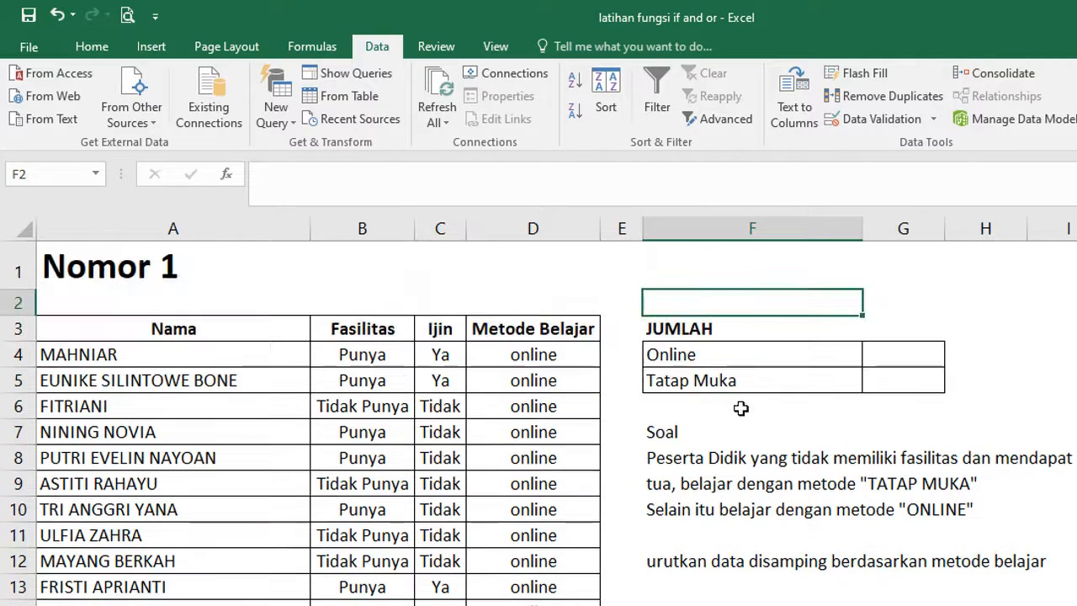
- Widen column G and count each learning method with =COUNTIF(D:D;F4) in G4, filled down to G5
{"action": "left_click", "coordinate": [895, 363]}
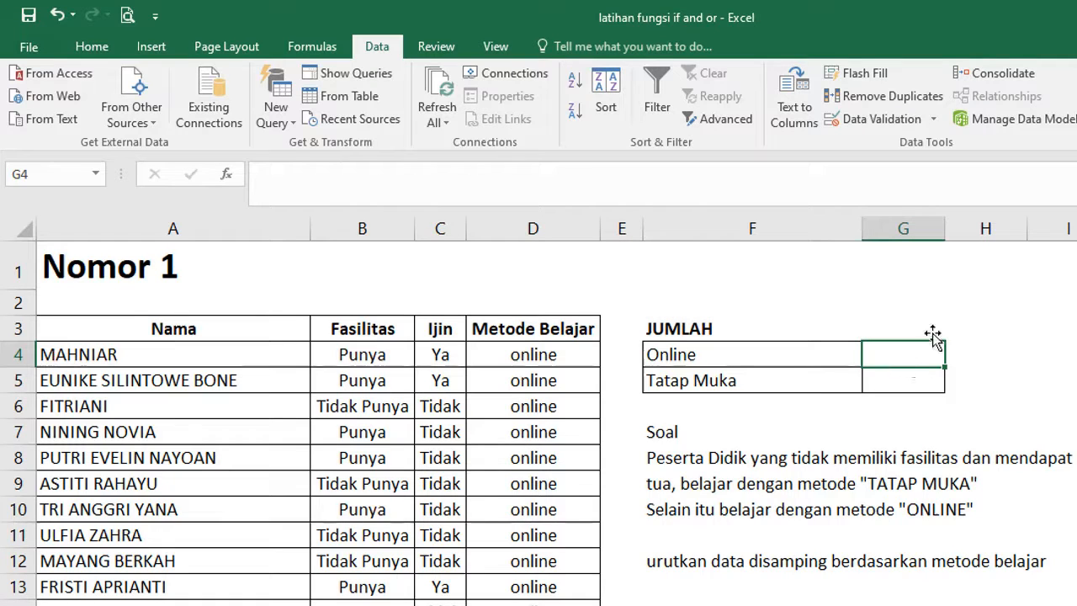
{"action": "left_click_drag", "start_coordinate": [945, 226], "coordinate": [1075, 227]}
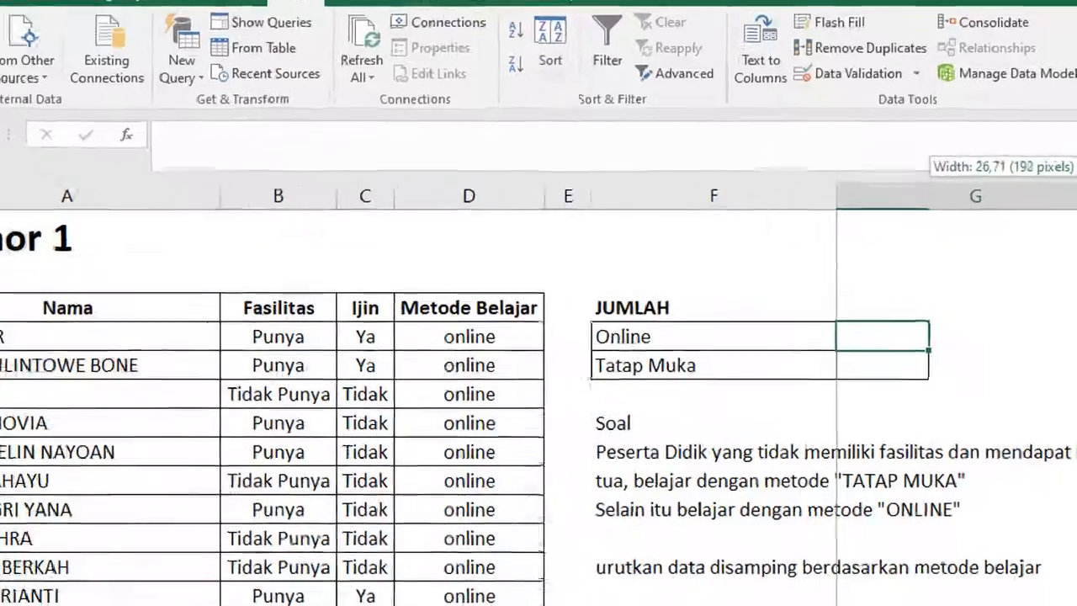
{"action": "type", "text": "=countif("}
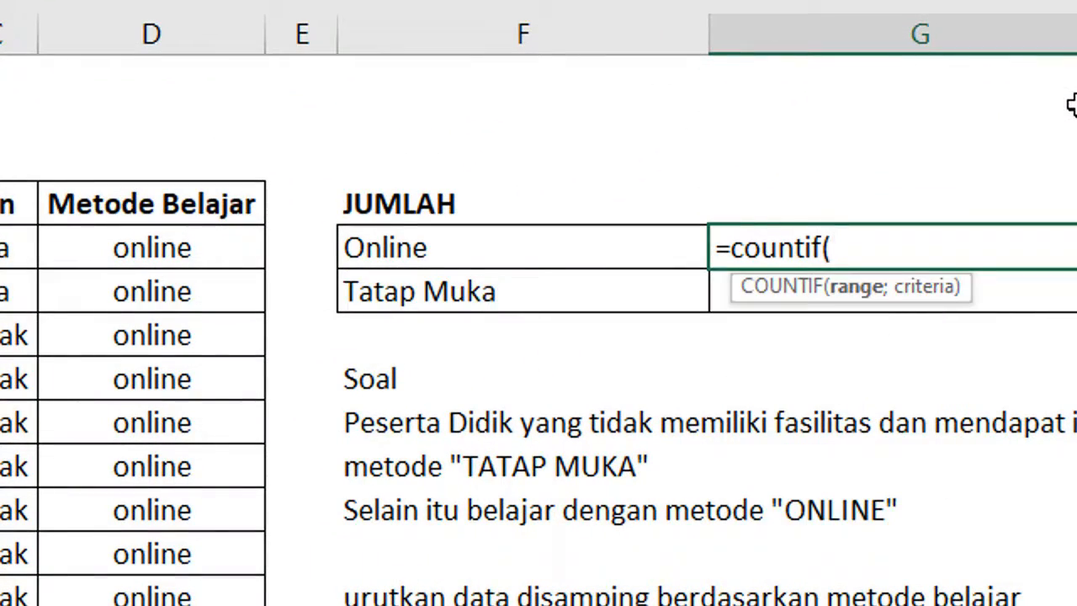
{"action": "left_click", "coordinate": [131, 27]}
{"action": "type", "text": ";"}
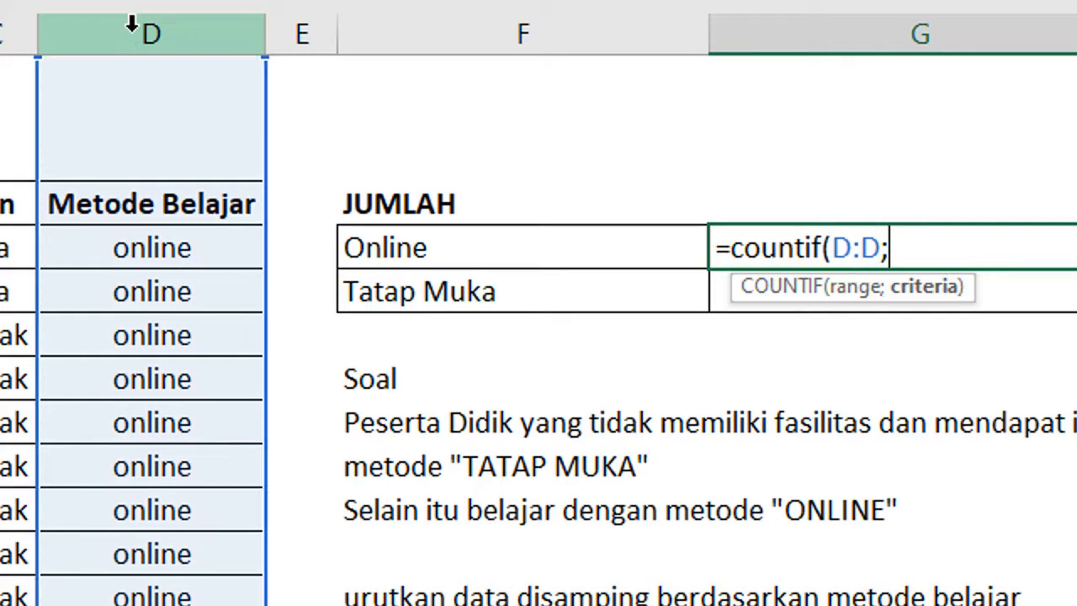
{"action": "left_click", "coordinate": [404, 247]}
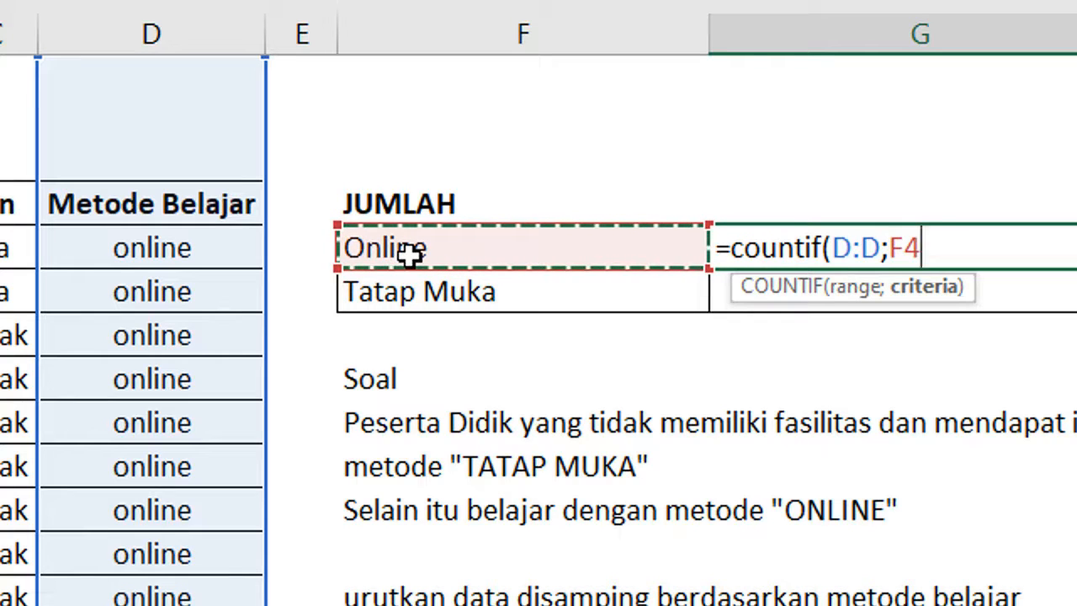
{"action": "type", "text": ")"}
{"action": "key", "text": "Escape"}
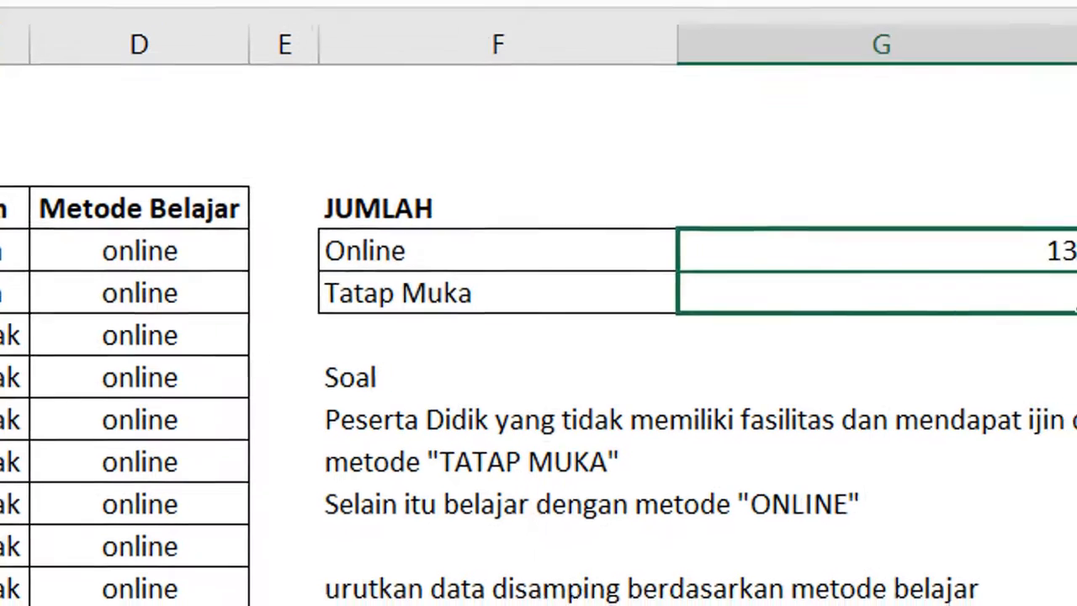
{"action": "left_click_drag", "start_coordinate": [1075, 269], "coordinate": [1076, 312]}
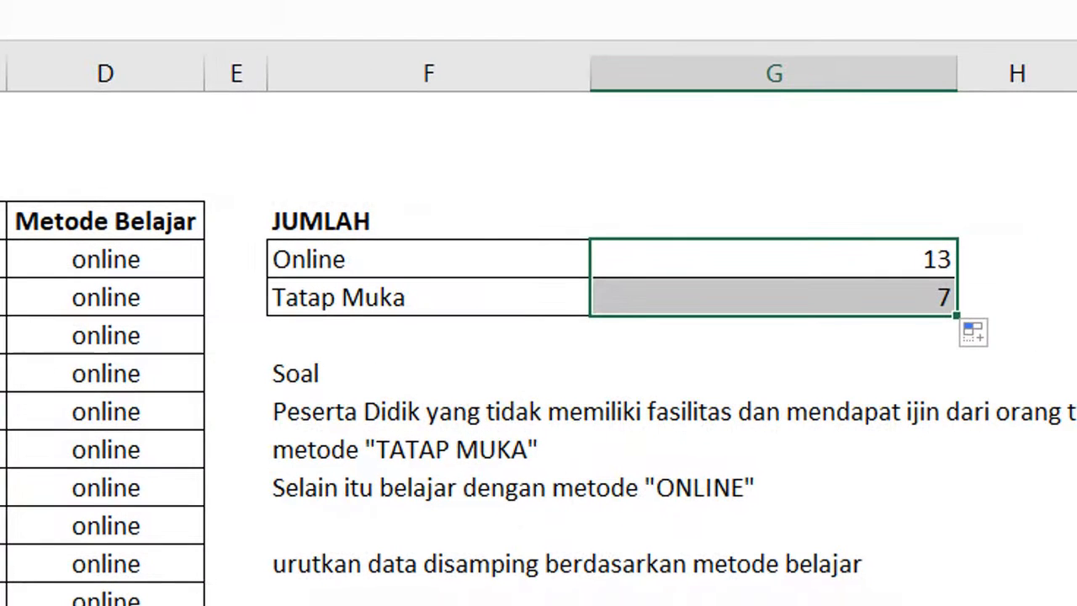
- Left-align the two method counts in G4:G5
{"action": "key", "text": "alt+h"}
{"action": "key", "text": "a"}
{"action": "key", "text": "l"}
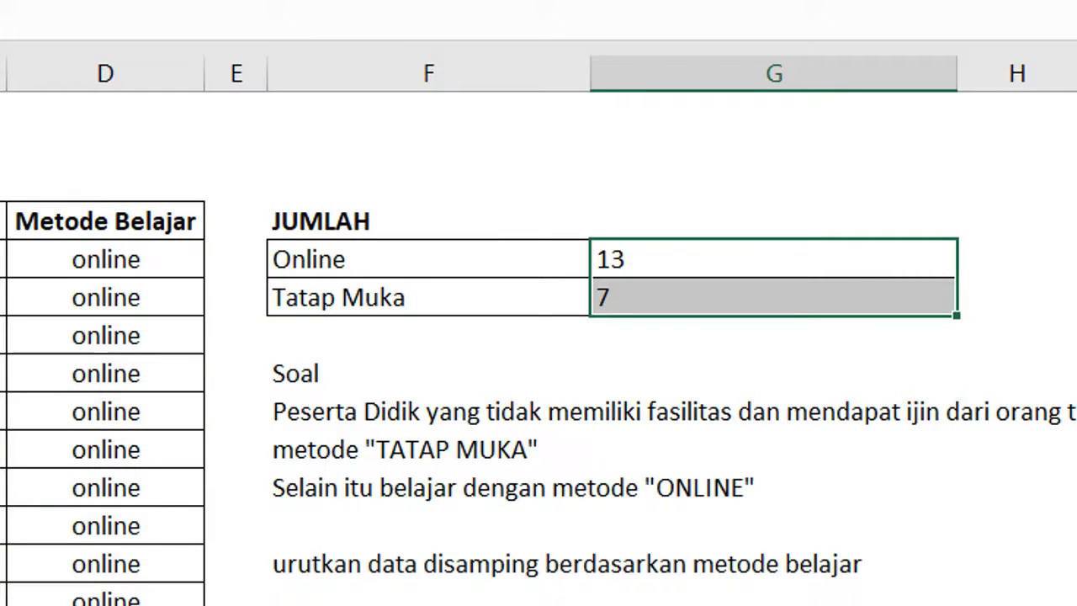
- Centre the Online and Tatap Muka counts horizontally in G4:G5
{"action": "key", "text": "alt+h"}
{"action": "key", "text": "a"}
{"action": "key", "text": "c"}
{"action": "left_click", "coordinate": [823, 167]}
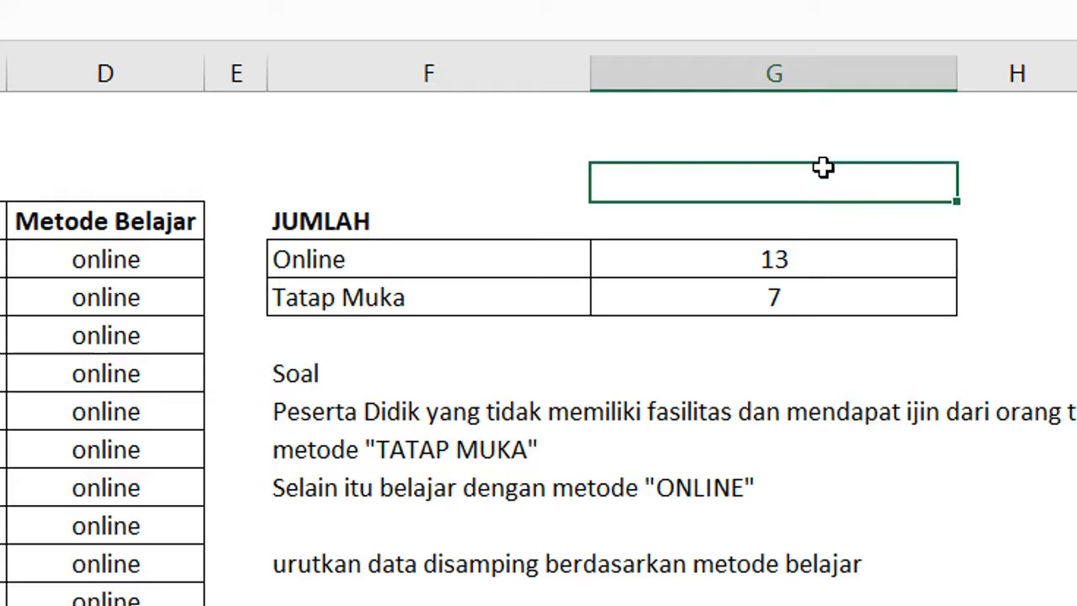